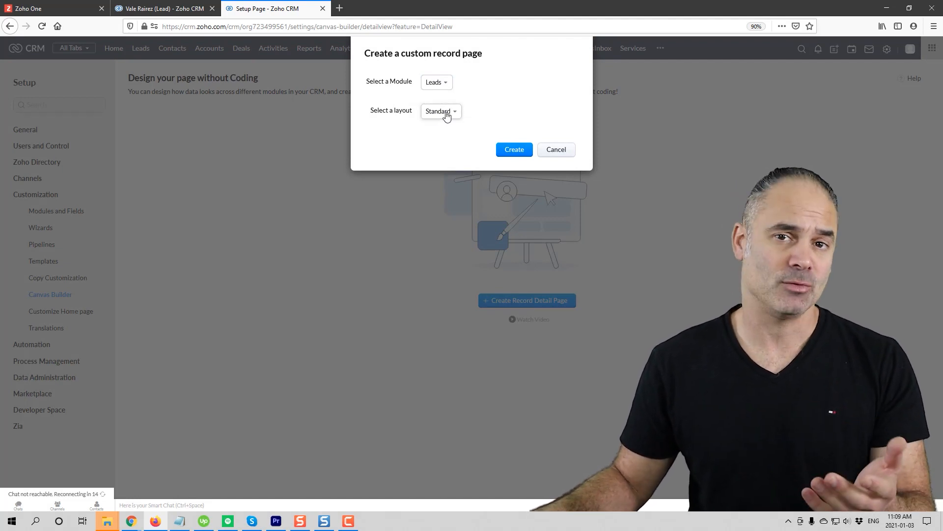
# Step: Create a custom record page for the Leads module using the Standard layout
pyautogui.click(443, 114)
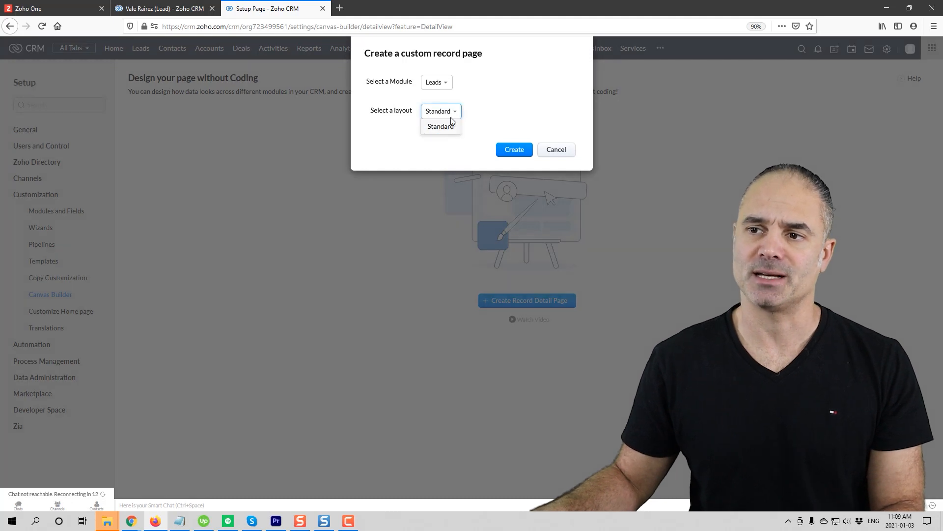
pyautogui.click(495, 118)
pyautogui.click(511, 151)
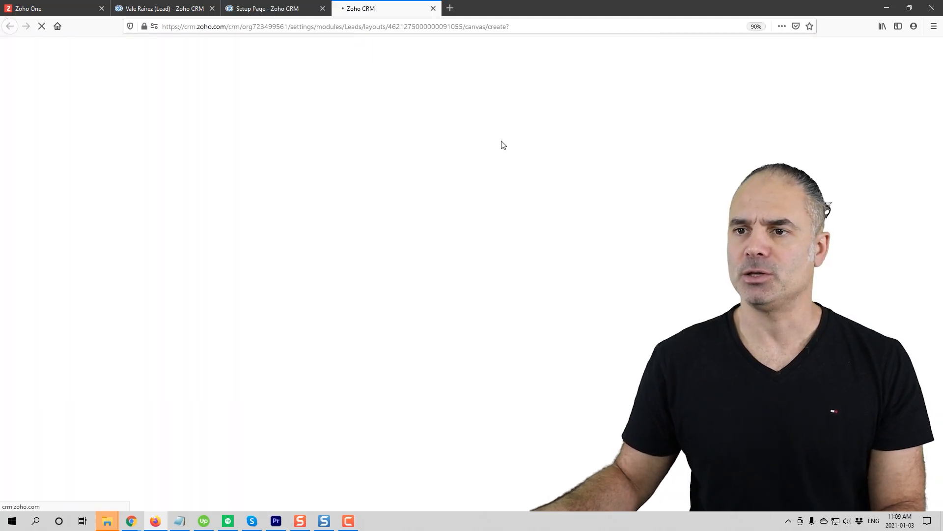
# Step: Review the open lead's standard detail page from the CommandCenter state through its field sections, and return to the blank canvas
pyautogui.click(260, 8)
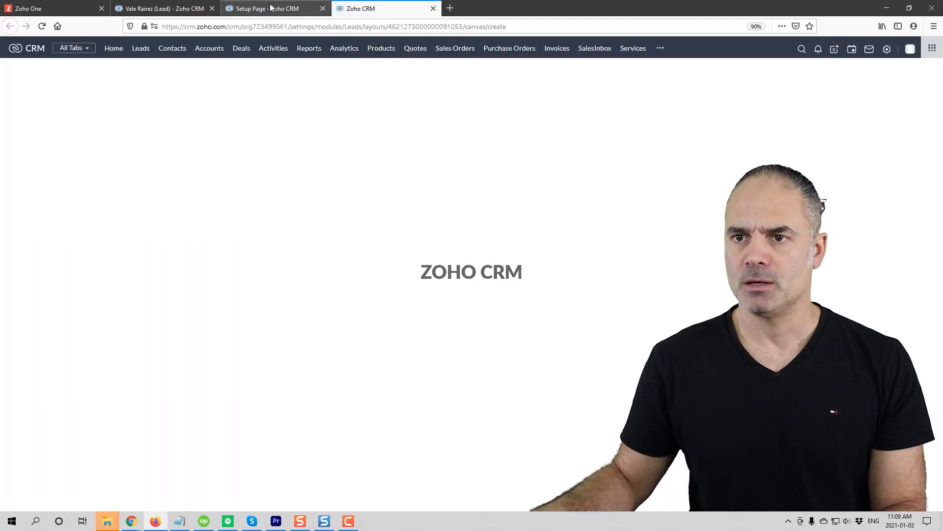
pyautogui.click(181, 11)
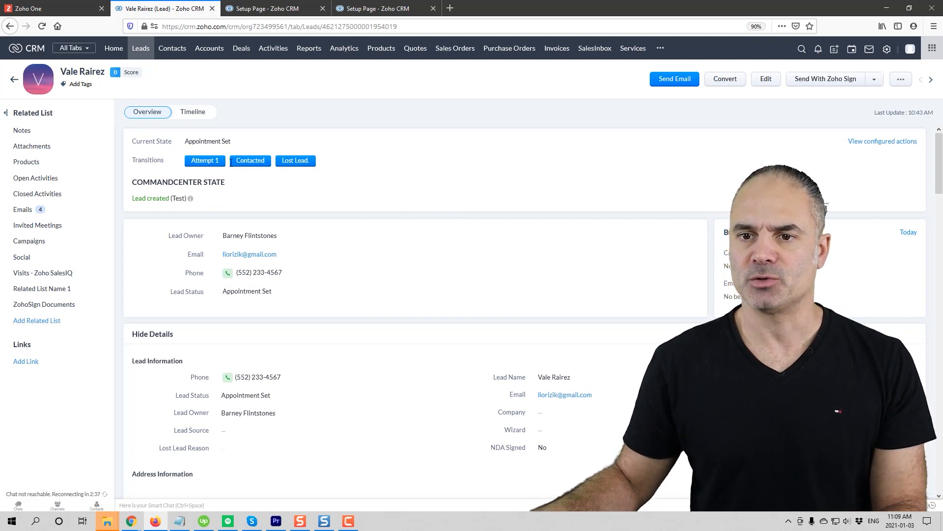
pyautogui.moveTo(135, 182); pyautogui.dragTo(231, 184)
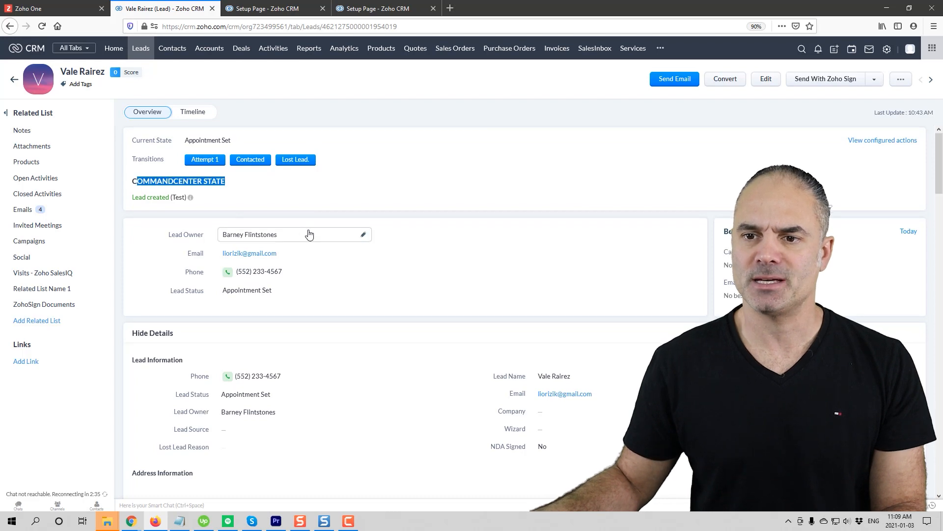
pyautogui.scroll(-2, 373, 231)
pyautogui.scroll(-5, 453, 281)
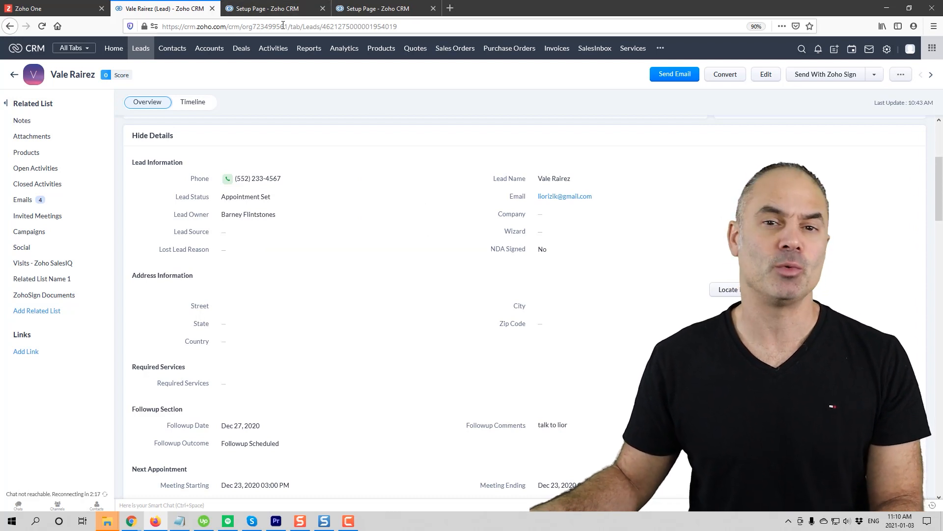
pyautogui.click(285, 9)
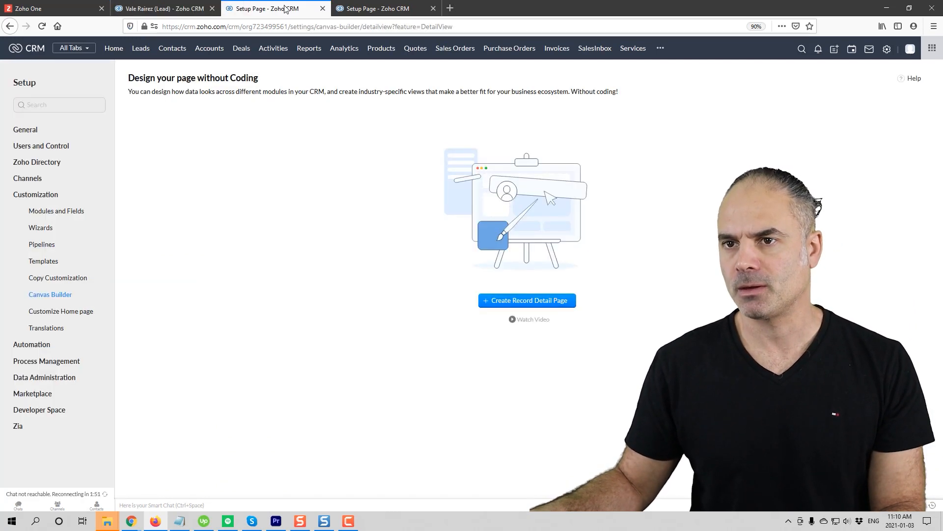
pyautogui.click(385, 10)
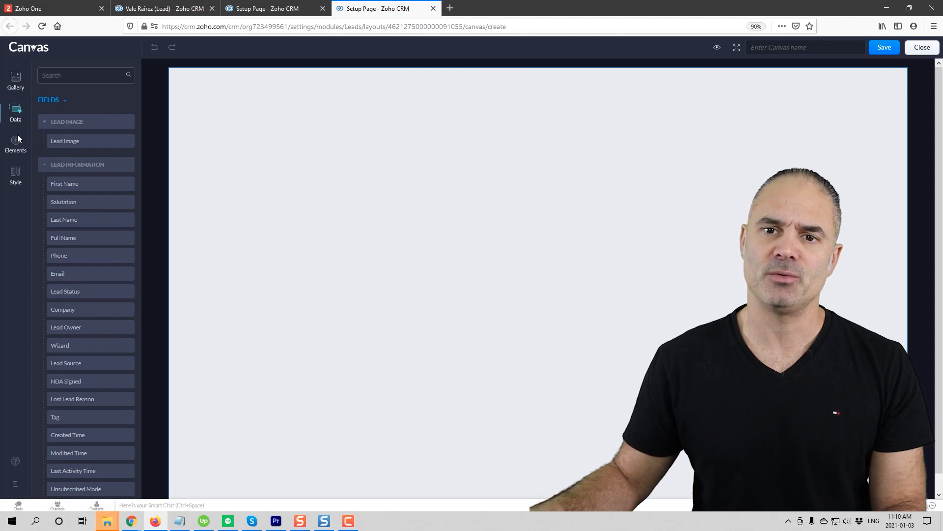
# Step: Examine the canvas gallery and the available lead data fields, and compare them with the additional actions on the lead record
pyautogui.click(17, 78)
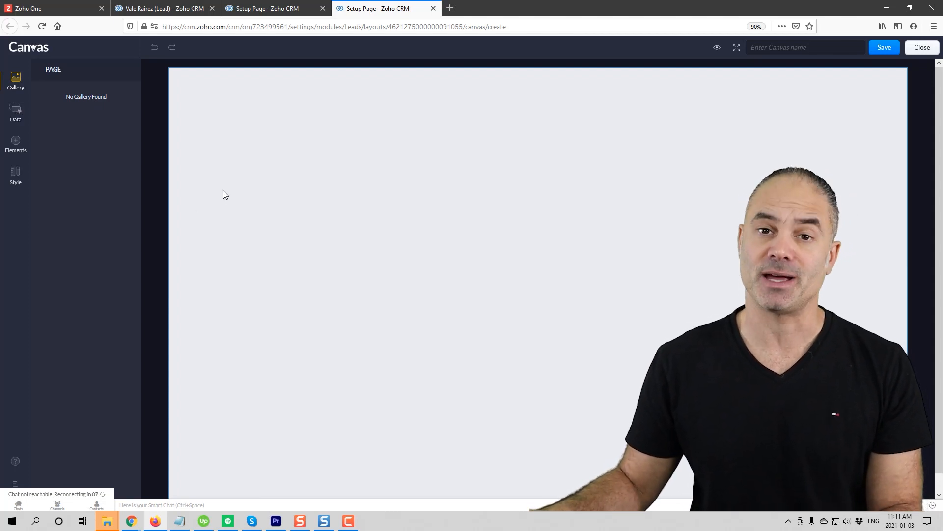
pyautogui.click(14, 111)
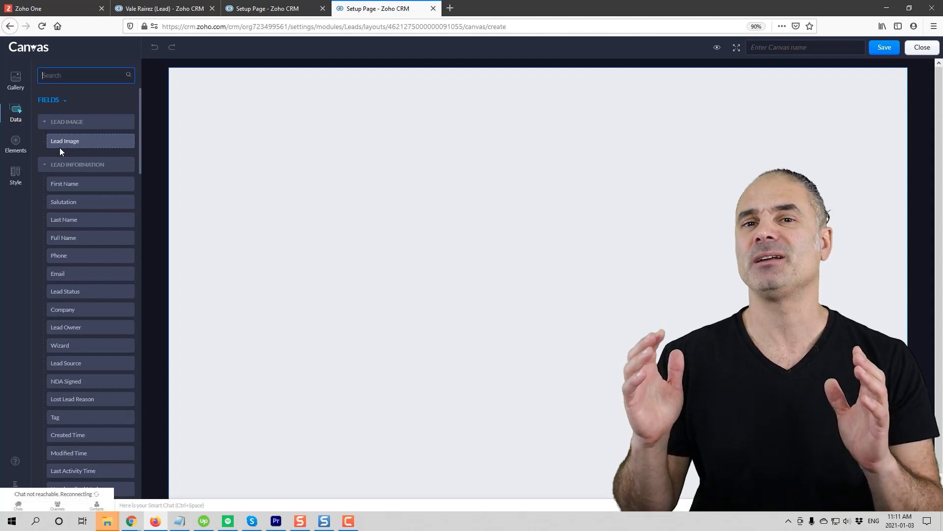
pyautogui.click(169, 9)
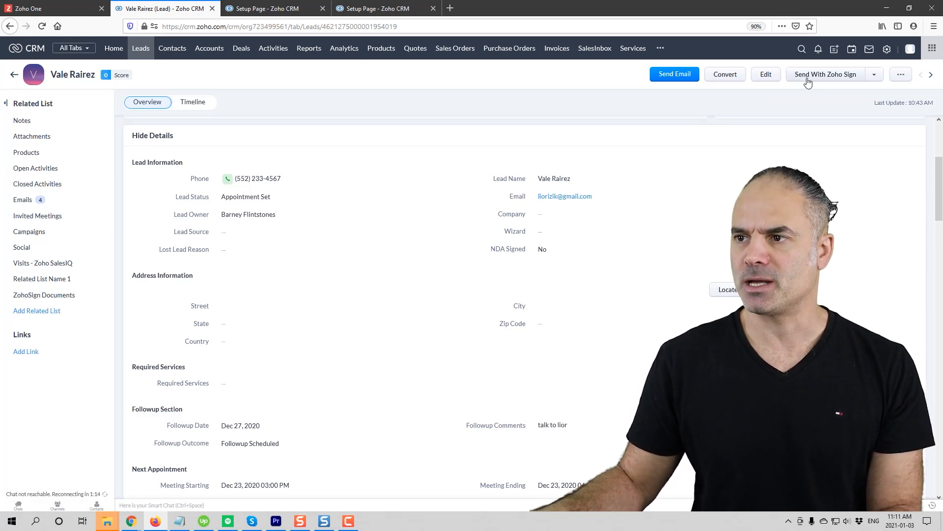
pyautogui.click(903, 75)
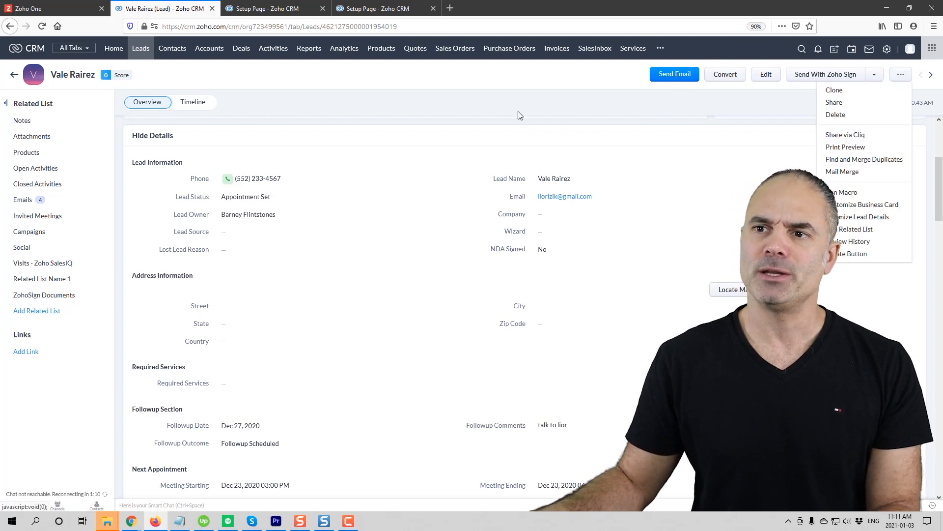
pyautogui.click(371, 9)
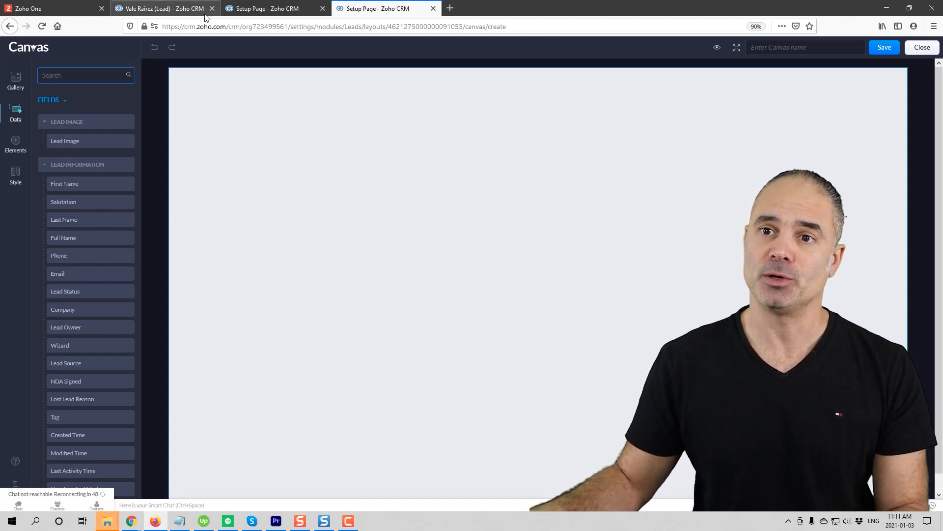
pyautogui.click(165, 8)
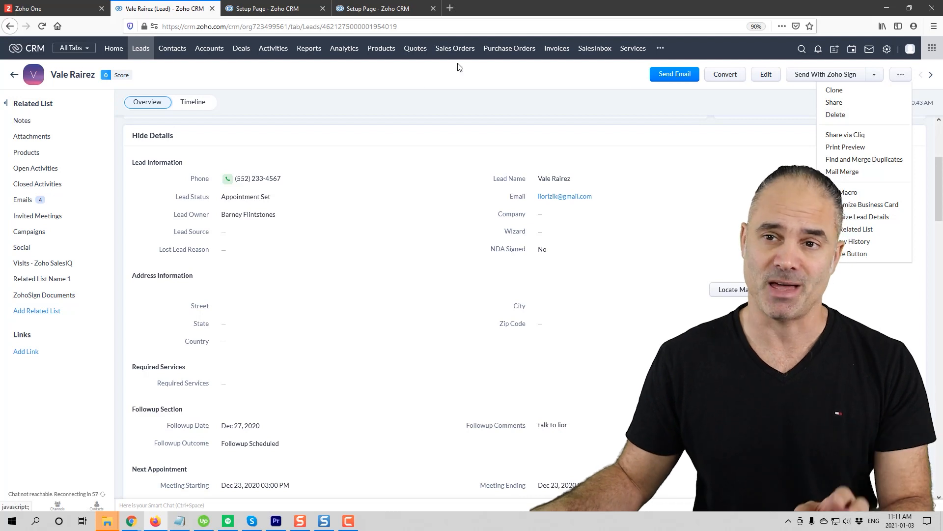
pyautogui.click(388, 14)
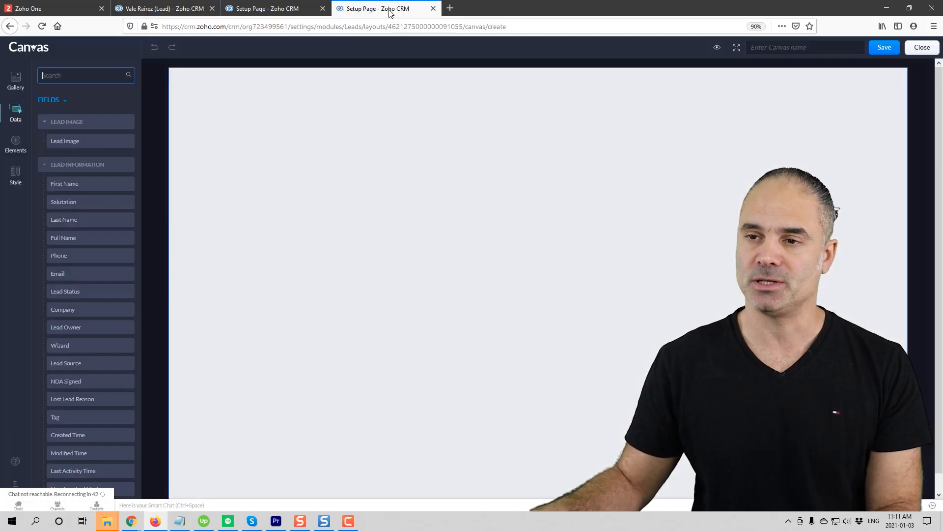
# Step: Examine the available canvas elements and the page style options
pyautogui.click(15, 143)
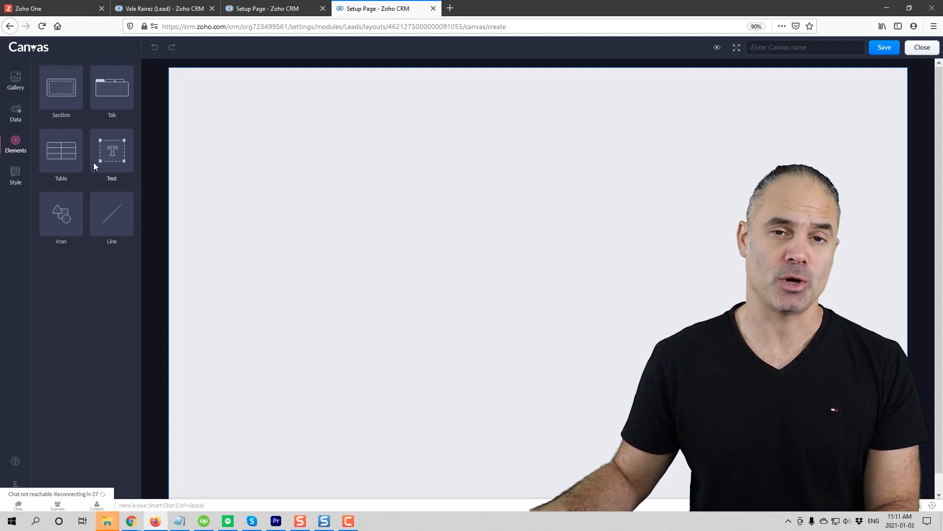
pyautogui.click(16, 173)
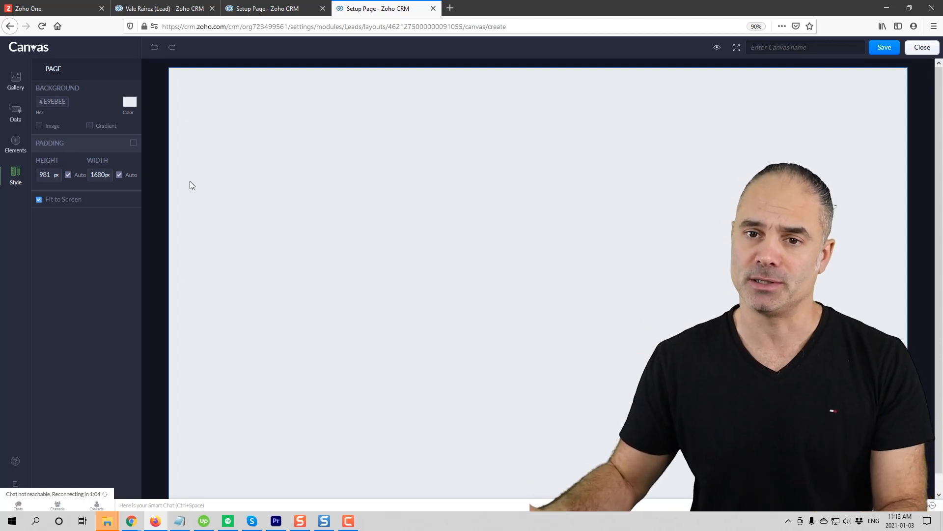
# Step: Add a section to the canvas and shape it into a narrow vertical block in the page's upper-left corner
pyautogui.click(15, 143)
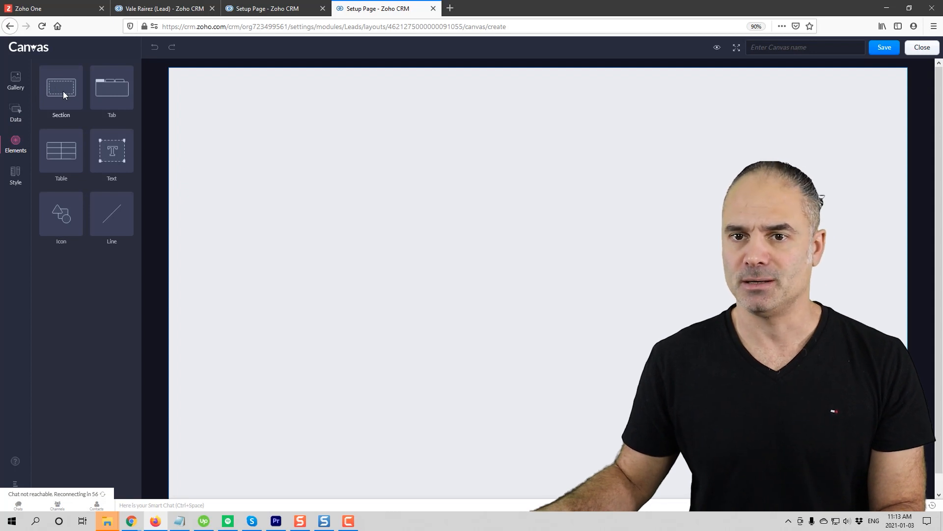
pyautogui.moveTo(63, 89); pyautogui.dragTo(211, 109)
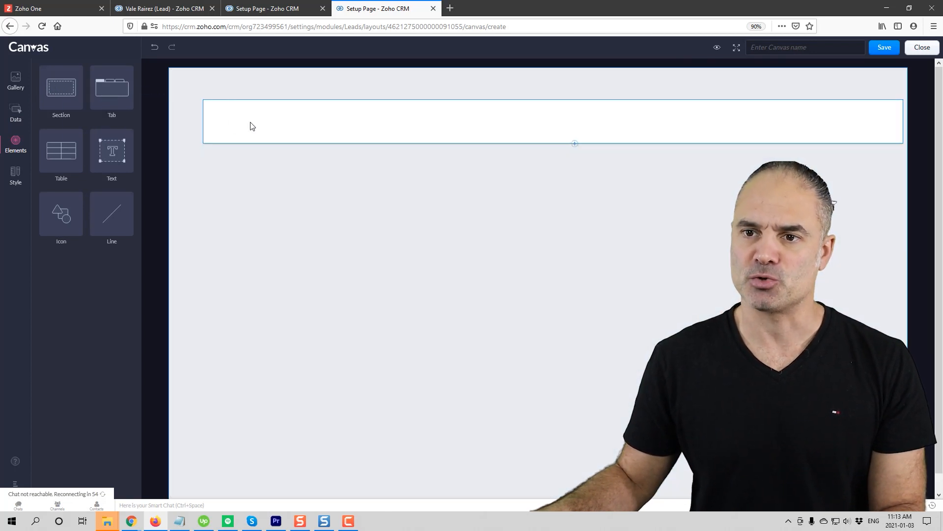
pyautogui.moveTo(903, 123); pyautogui.dragTo(202, 261)
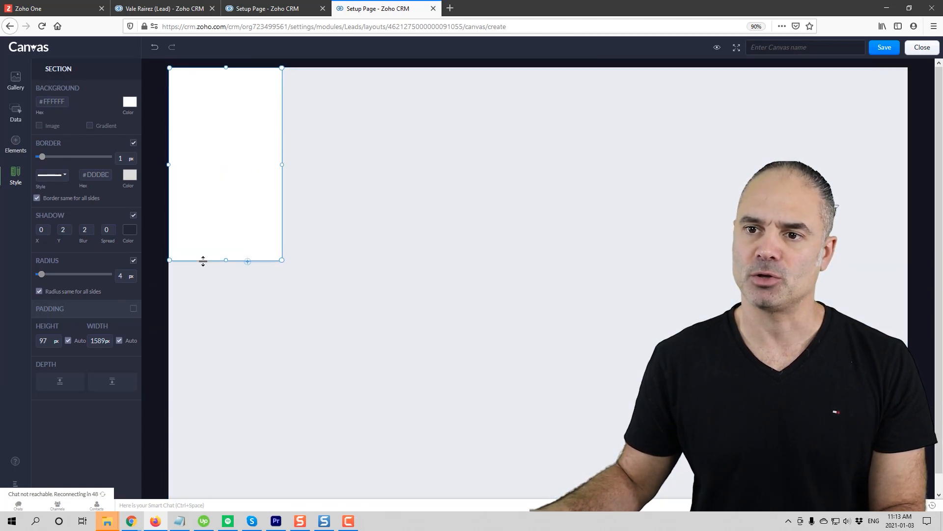
pyautogui.moveTo(281, 165); pyautogui.dragTo(286, 166)
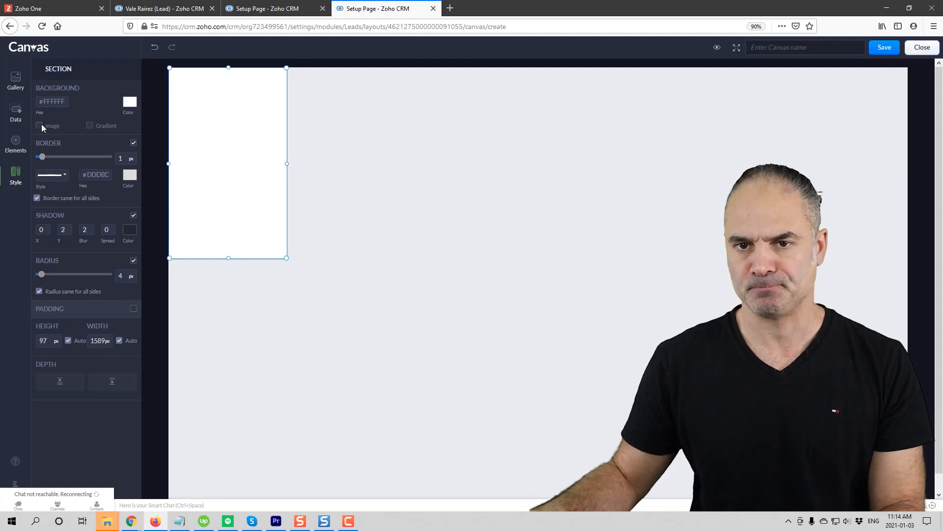
pyautogui.click(13, 111)
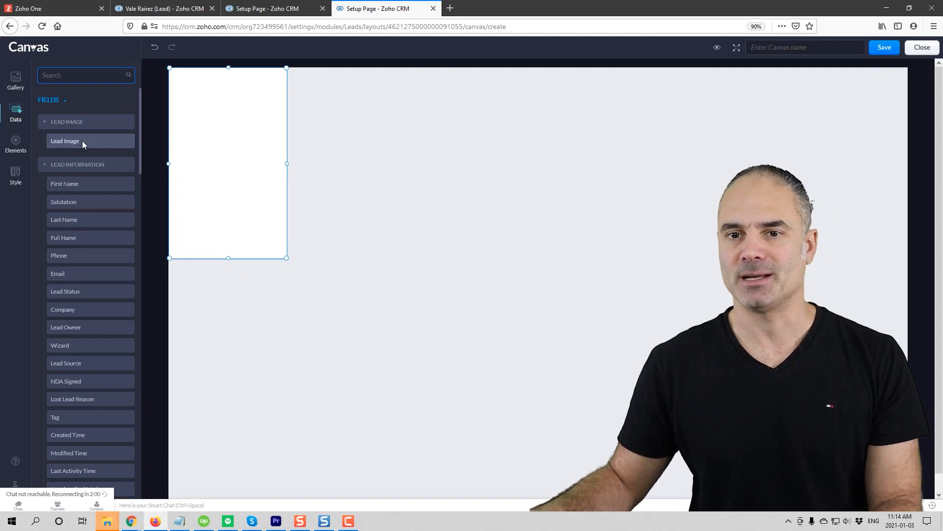
pyautogui.moveTo(73, 141); pyautogui.dragTo(231, 118)
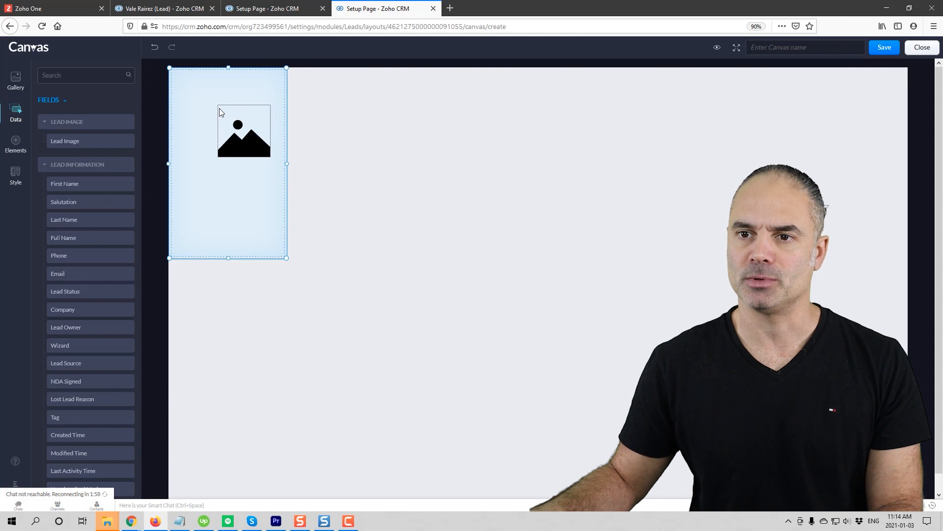
pyautogui.click(237, 132)
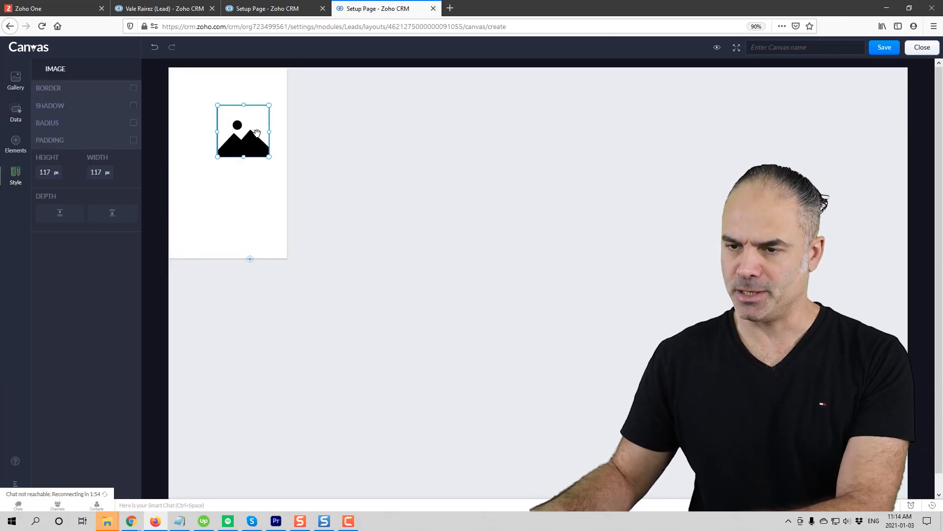
pyautogui.press('Delete')
# Step: Place the Lead Image field horizontally centred in the upper half of the white section
pyautogui.click(16, 112)
pyautogui.moveTo(67, 139); pyautogui.dragTo(211, 123)
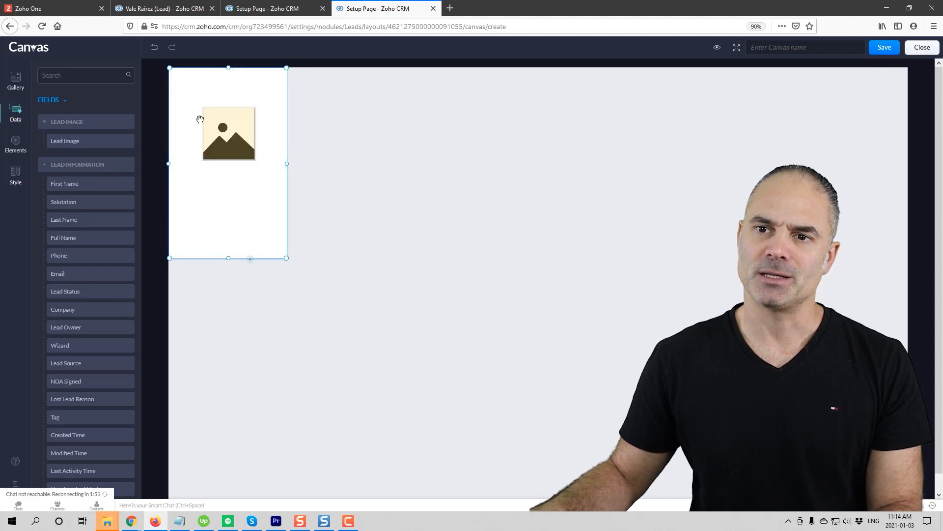
pyautogui.click(422, 149)
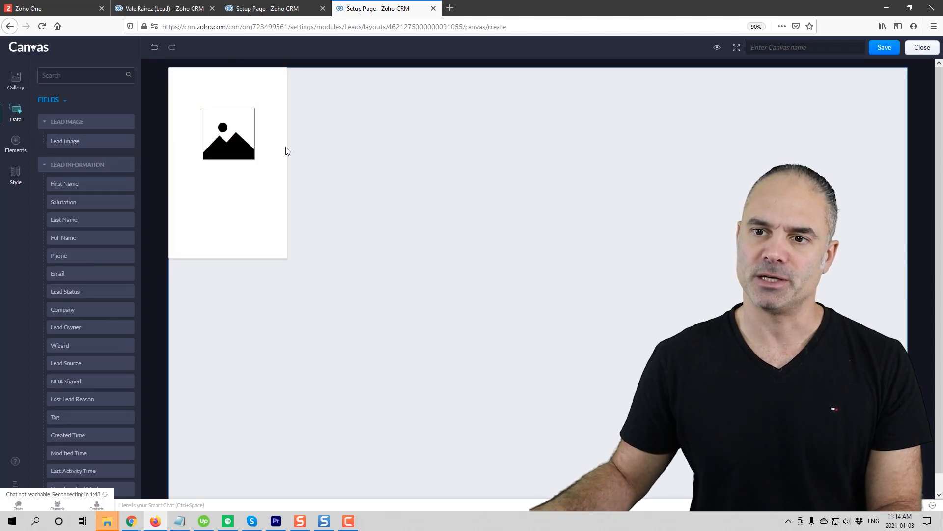
pyautogui.click(237, 137)
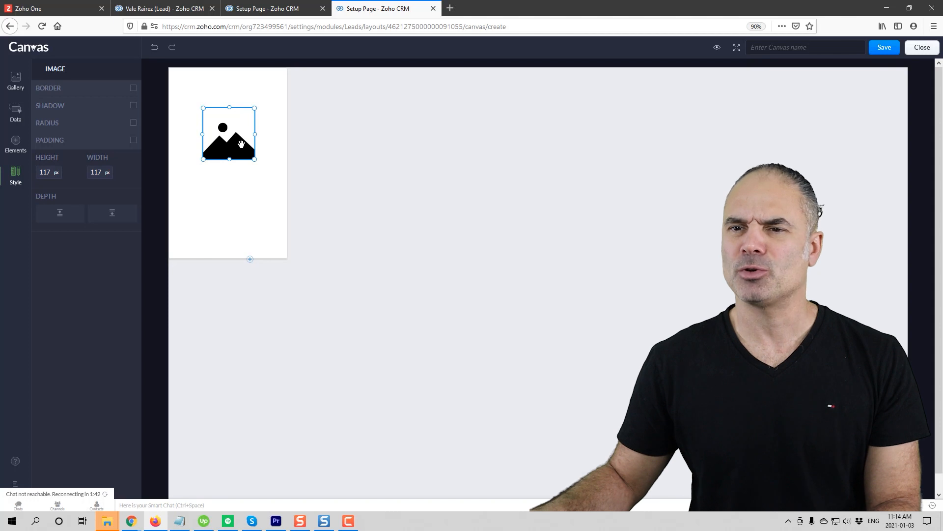
pyautogui.click(341, 150)
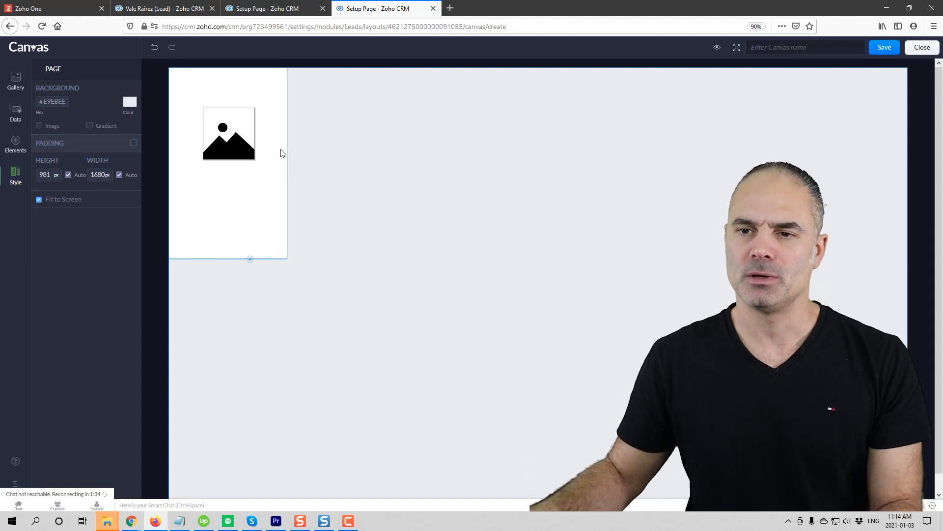
# Step: Make the lead image circular by enabling its radius and setting it to 50% on all sides
pyautogui.click(224, 136)
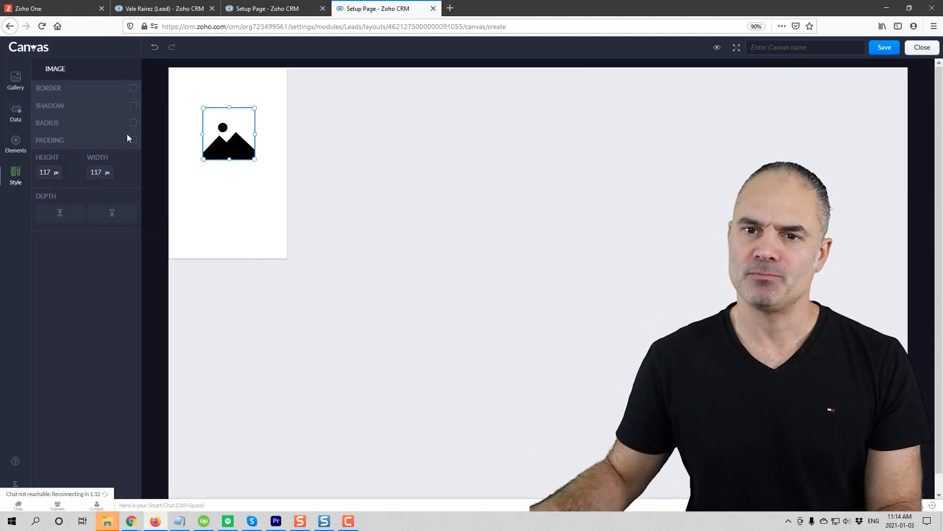
pyautogui.click(133, 122)
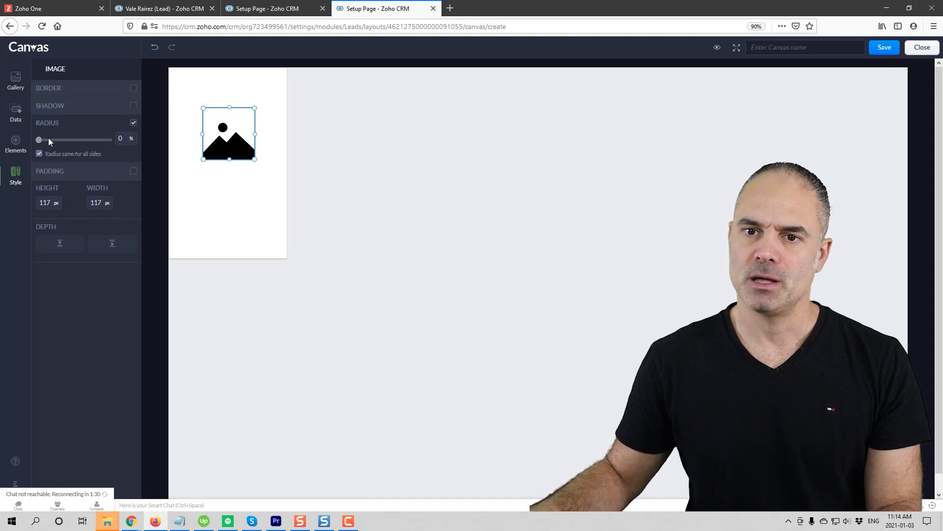
pyautogui.moveTo(39, 137); pyautogui.dragTo(124, 143)
pyautogui.click(352, 242)
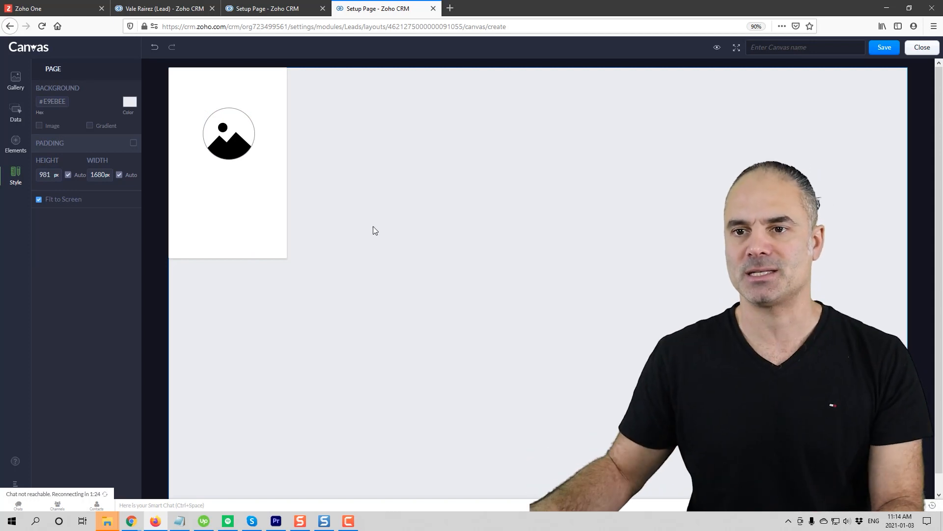
# Step: Move the circular lead image up near the section's upper edge, keeping it horizontally centred
pyautogui.click(231, 134)
pyautogui.moveTo(234, 133); pyautogui.dragTo(233, 104)
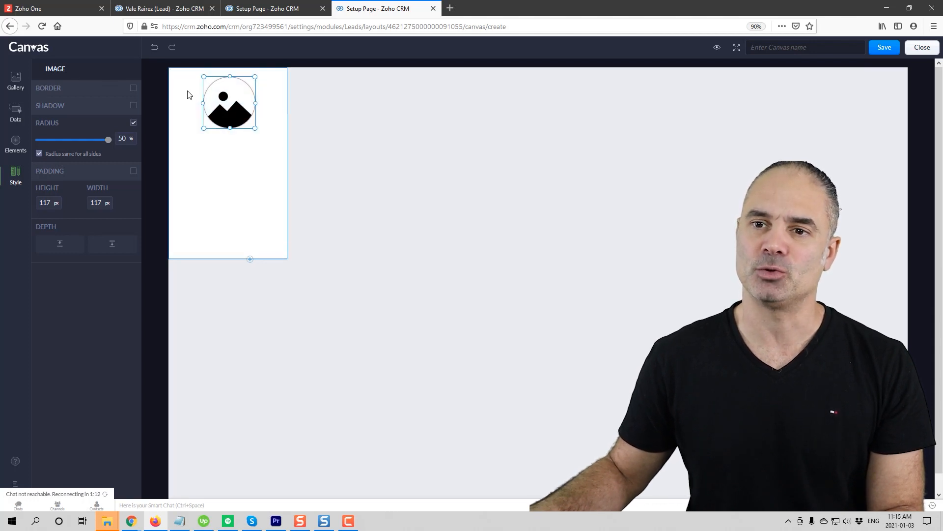
pyautogui.click(331, 123)
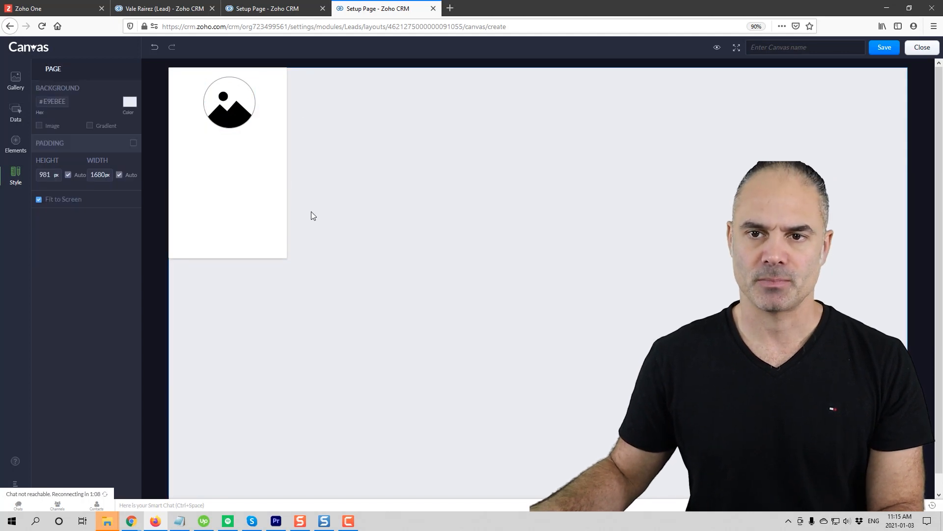
pyautogui.click(15, 113)
pyautogui.moveTo(78, 184); pyautogui.dragTo(177, 169)
pyautogui.moveTo(89, 219); pyautogui.dragTo(236, 194)
pyautogui.hotkey('ctrl', 'z')
pyautogui.hotkey('ctrl', 'z')
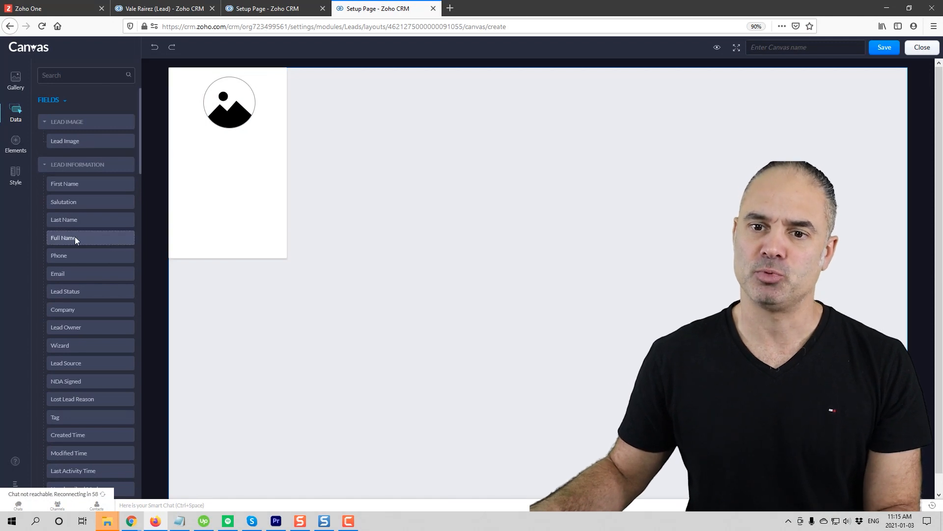
# Step: Place the Full Name field in the section just below the lead image
pyautogui.moveTo(75, 237); pyautogui.dragTo(205, 156)
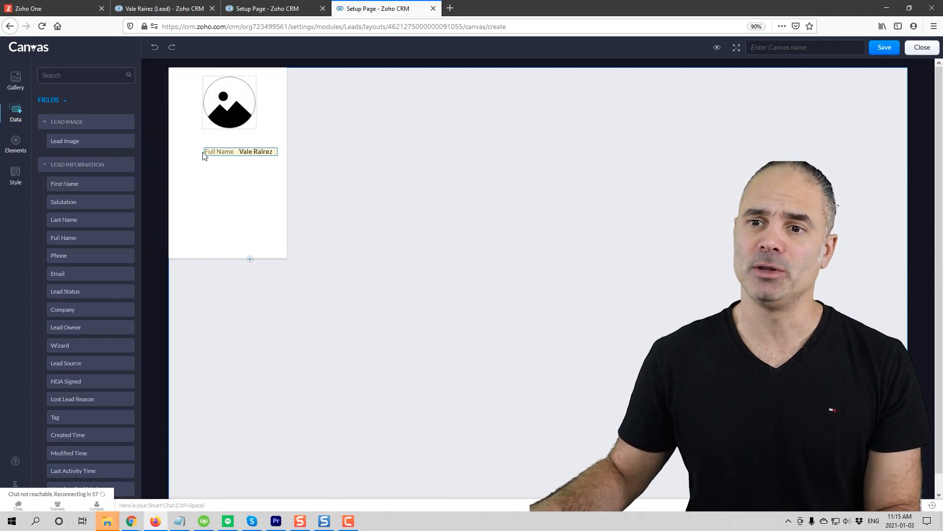
# Step: Hide the Full Name field's label and move the field up and left, directly beneath the lead image near the section's left edge
pyautogui.rightClick(229, 154)
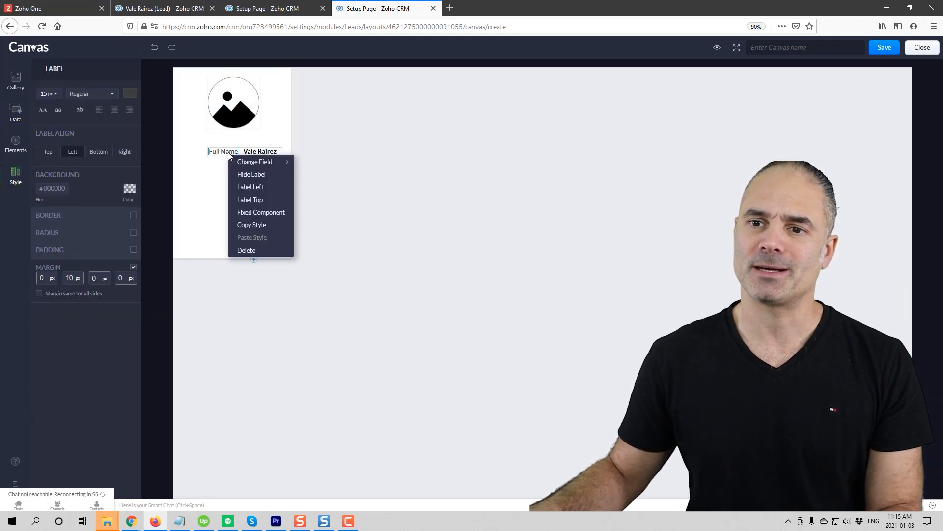
pyautogui.click(260, 176)
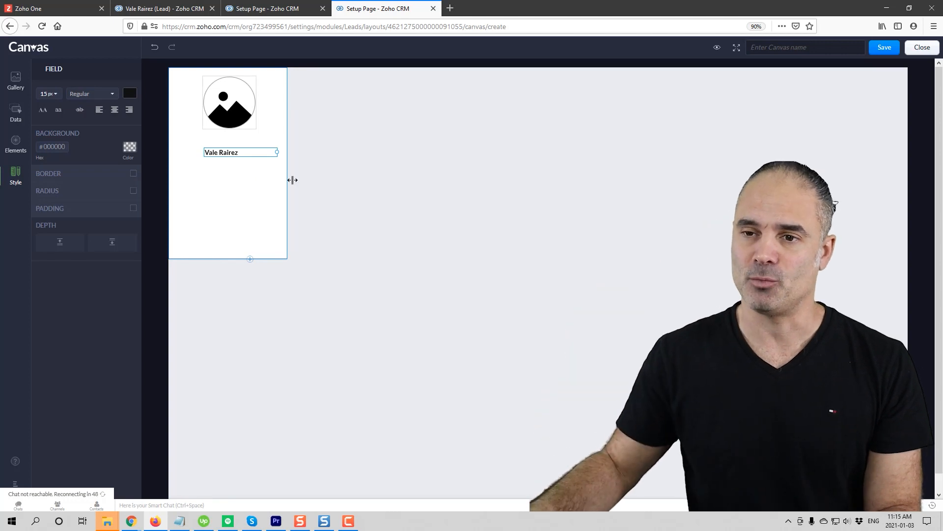
pyautogui.click(268, 165)
pyautogui.moveTo(217, 152); pyautogui.dragTo(196, 146)
pyautogui.click(252, 226)
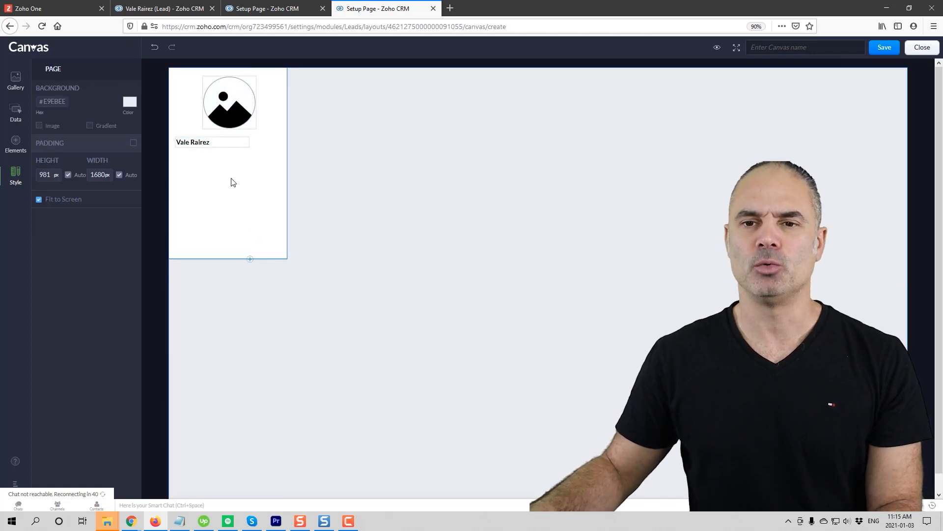
# Step: Add the Lead Status field with its label hidden directly beneath the full name, lined up with the name's left edge
pyautogui.click(28, 104)
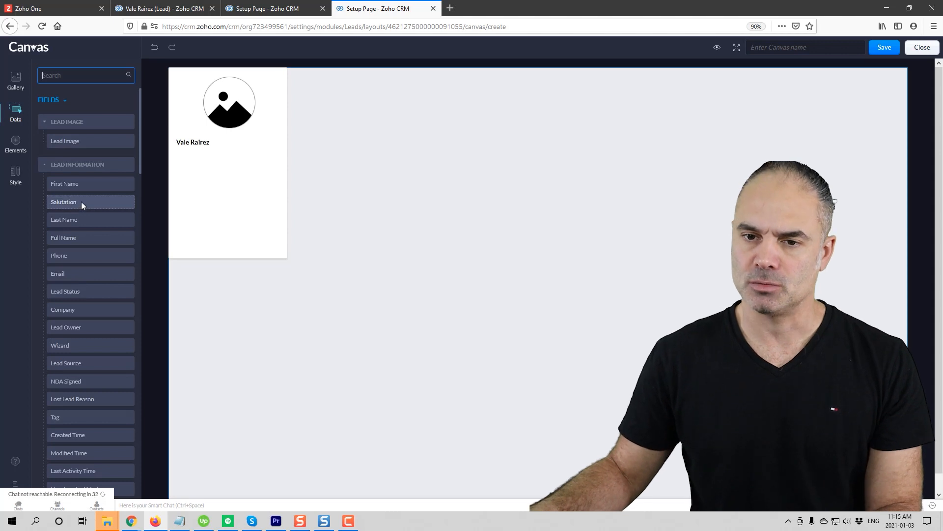
pyautogui.moveTo(73, 289); pyautogui.dragTo(216, 172)
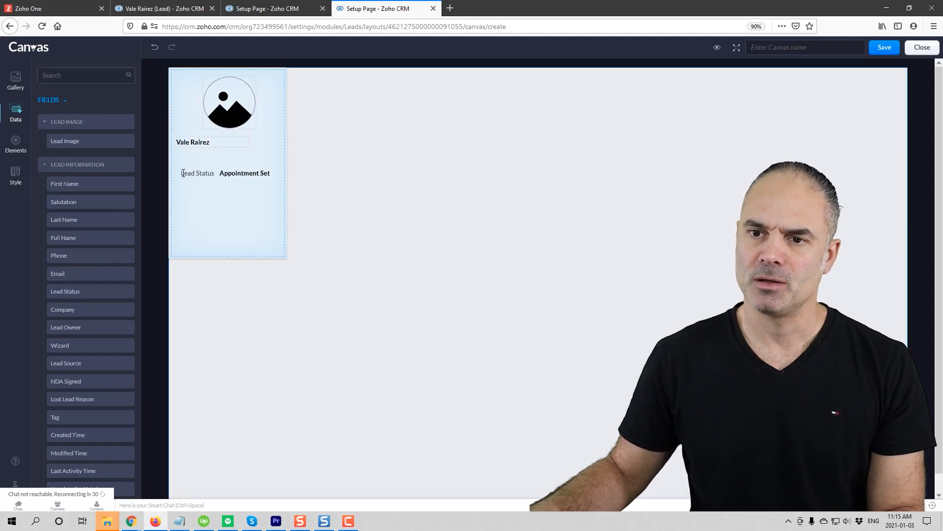
pyautogui.rightClick(251, 177)
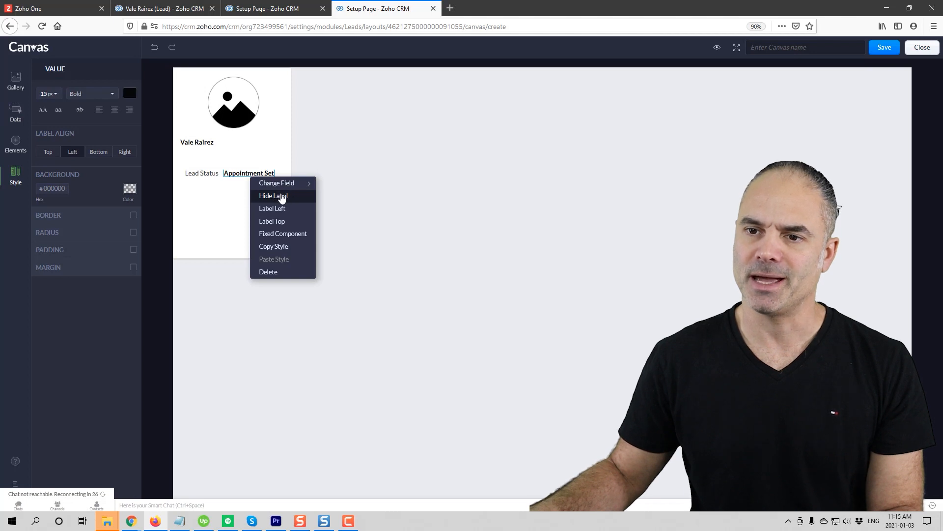
pyautogui.click(340, 183)
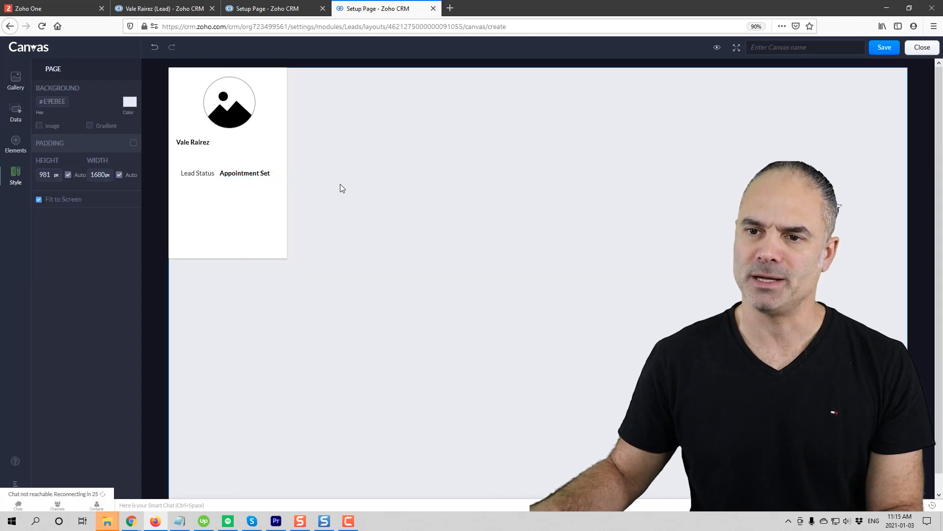
pyautogui.rightClick(243, 178)
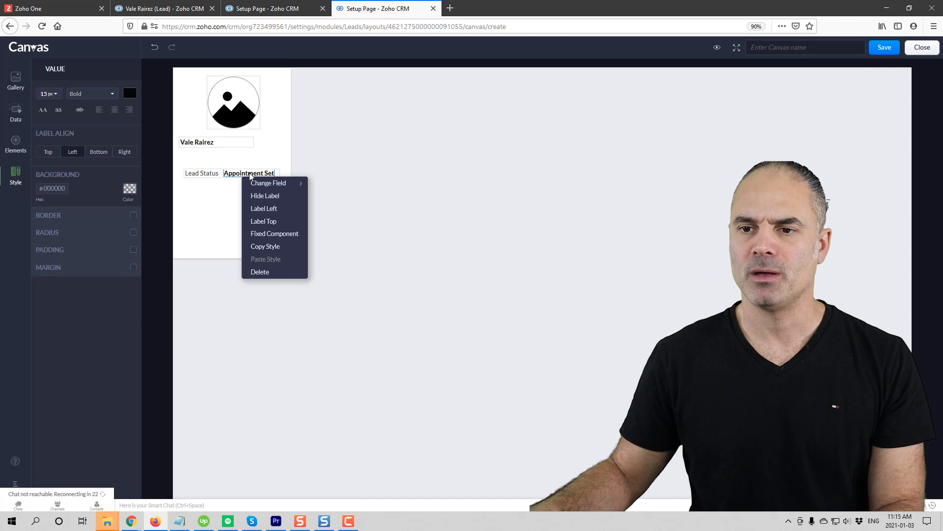
pyautogui.click(274, 196)
pyautogui.click(342, 170)
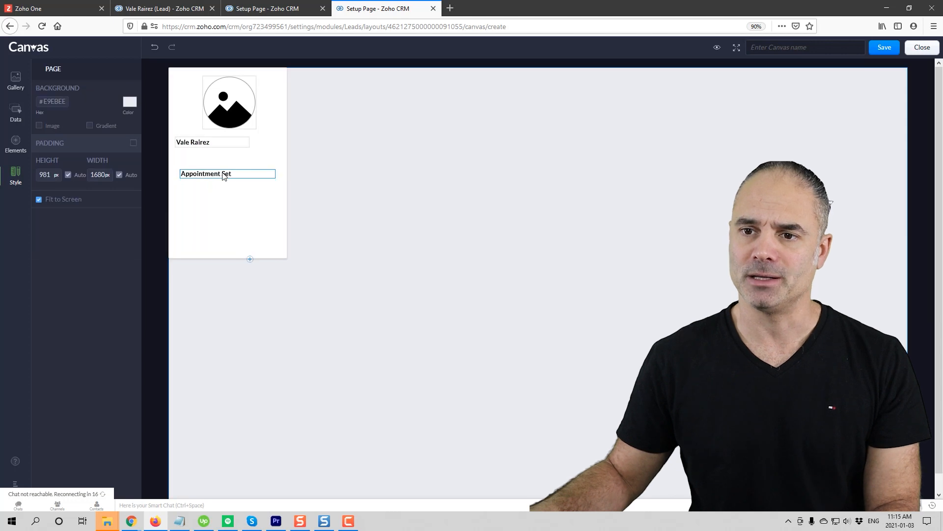
pyautogui.moveTo(220, 167); pyautogui.dragTo(216, 159)
pyautogui.click(408, 183)
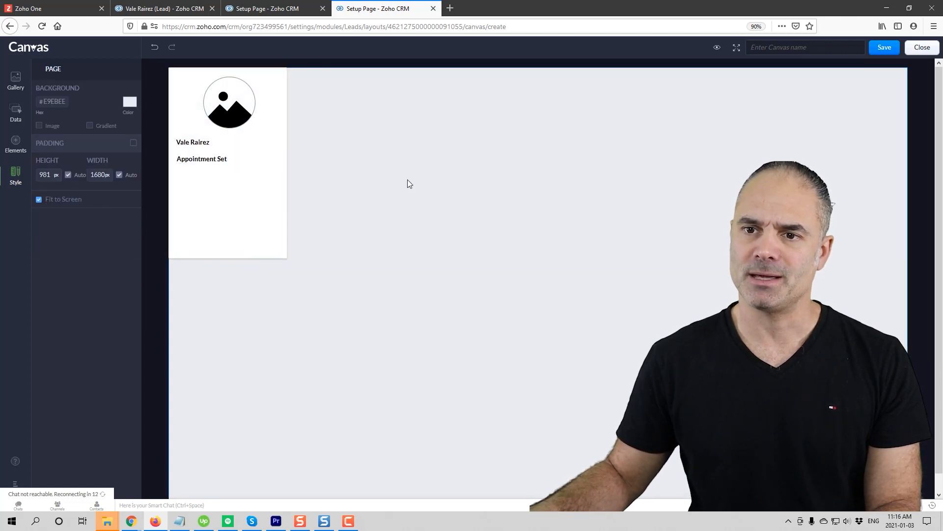
# Step: Add the Lead Source field with its label hidden directly beneath the lead status, lined up with its left edge
pyautogui.click(15, 114)
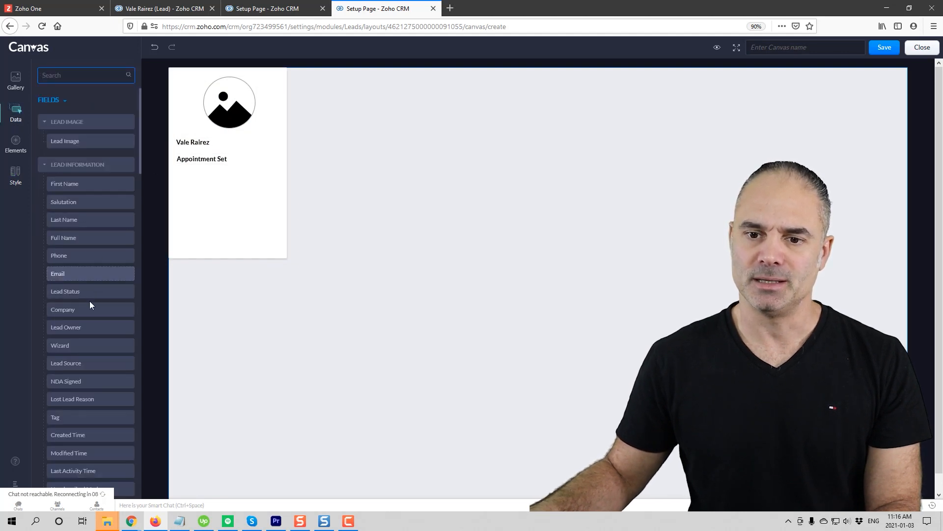
pyautogui.moveTo(82, 362); pyautogui.dragTo(234, 192)
pyautogui.rightClick(236, 187)
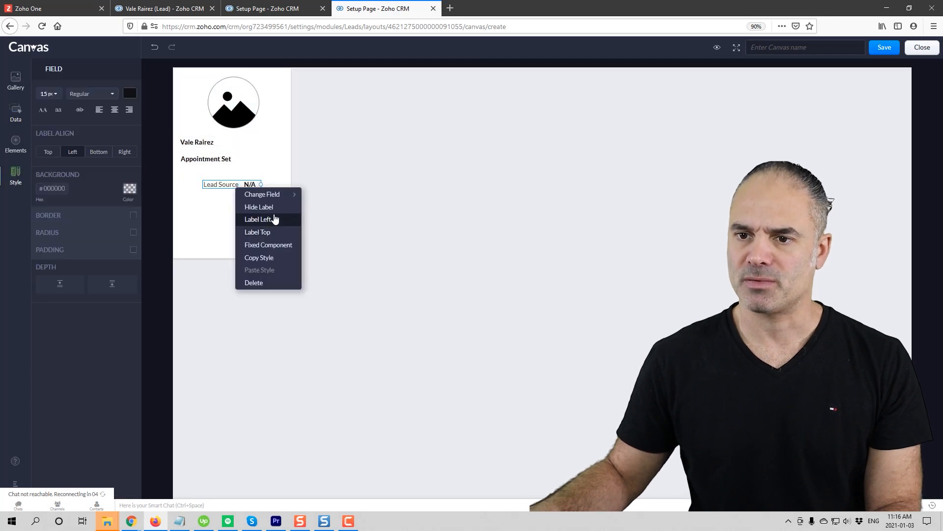
pyautogui.click(258, 206)
pyautogui.click(301, 204)
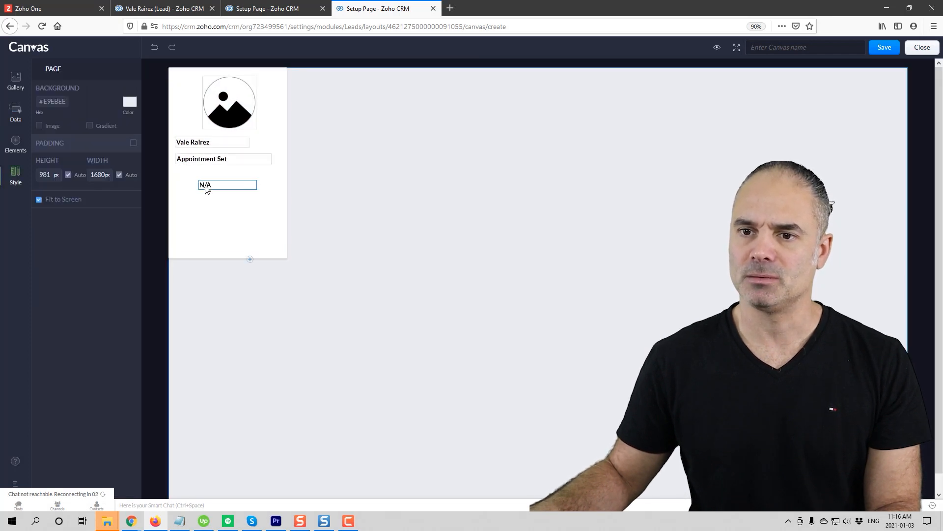
pyautogui.moveTo(196, 186); pyautogui.dragTo(189, 177)
pyautogui.click(402, 256)
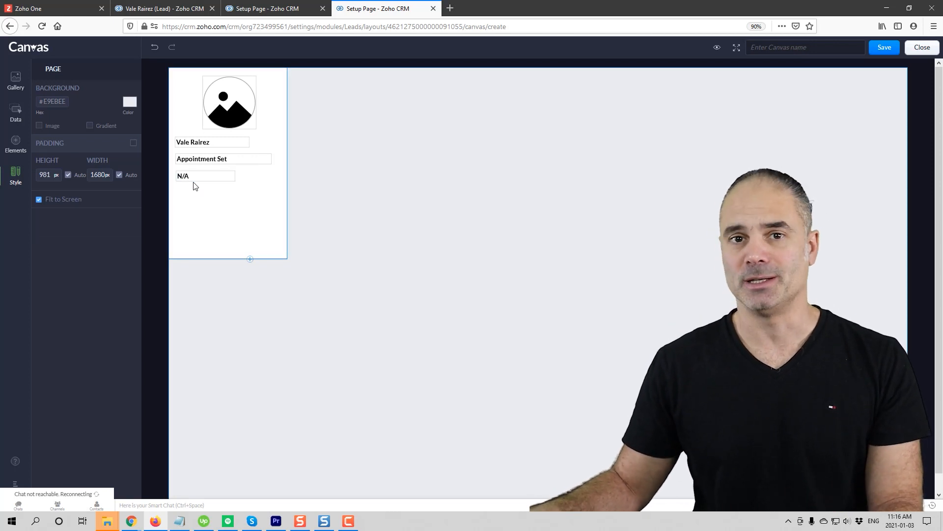
# Step: Show the Lead Source field's label again and position it above the value
pyautogui.click(180, 175)
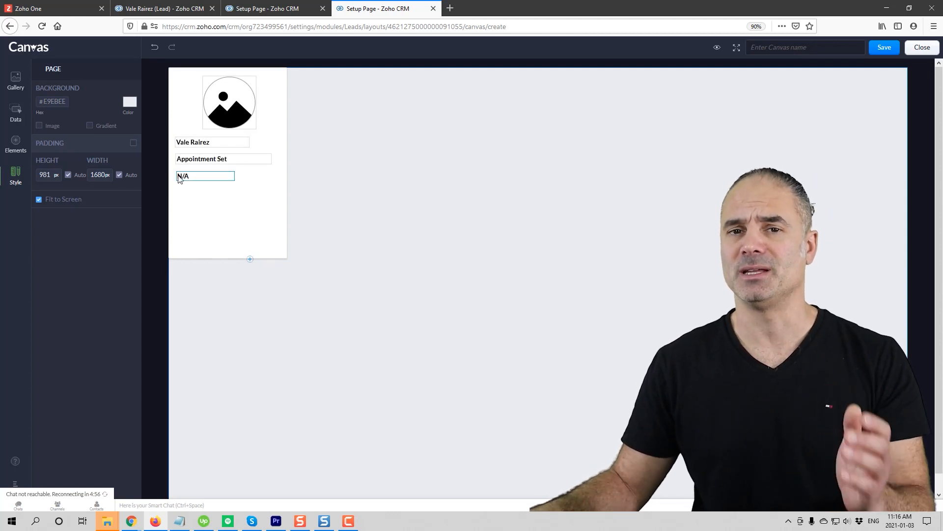
pyautogui.rightClick(180, 177)
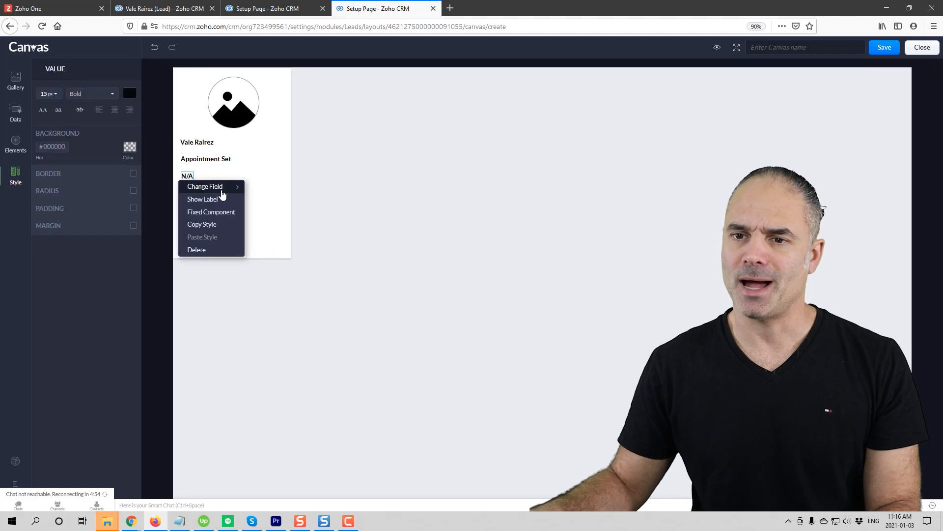
pyautogui.click(220, 200)
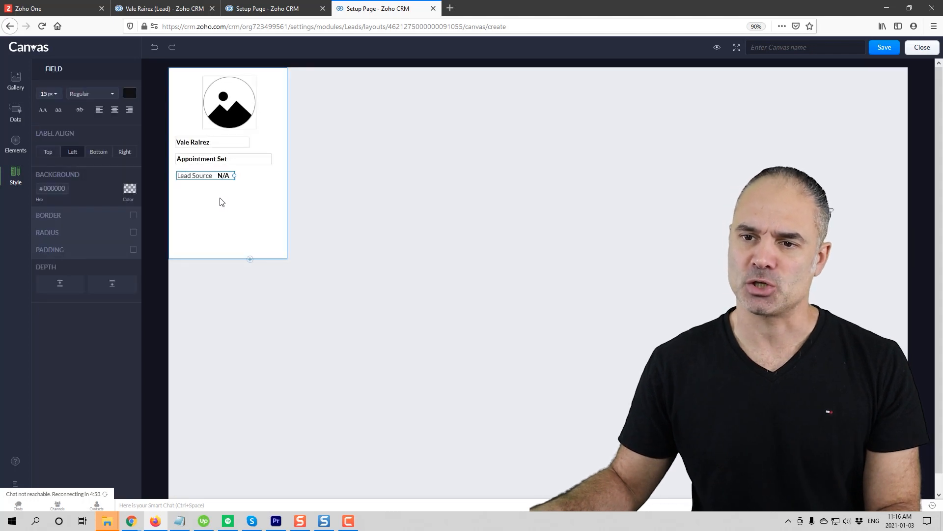
pyautogui.rightClick(203, 177)
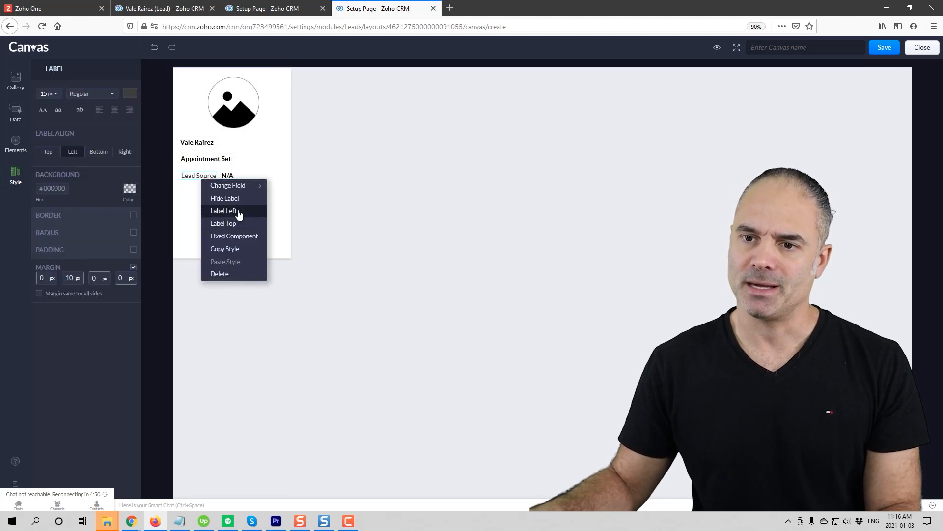
pyautogui.click(238, 223)
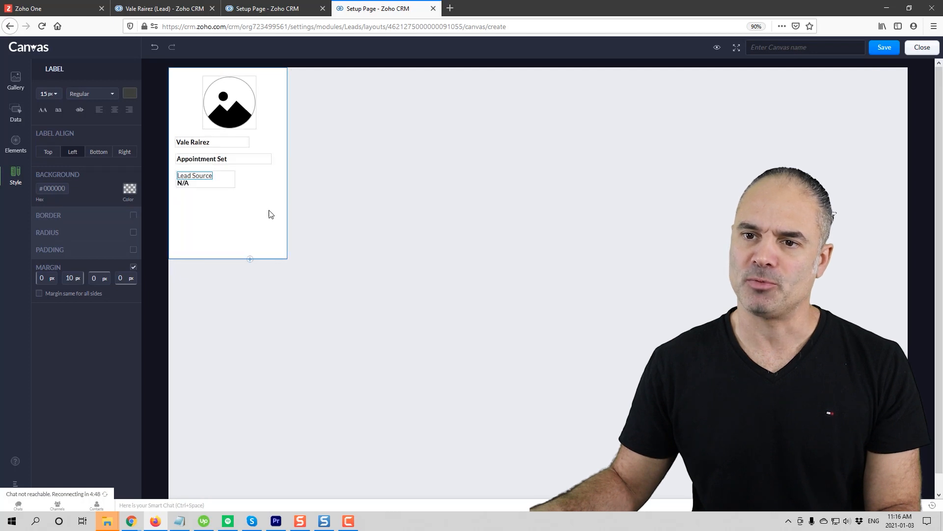
pyautogui.click(376, 188)
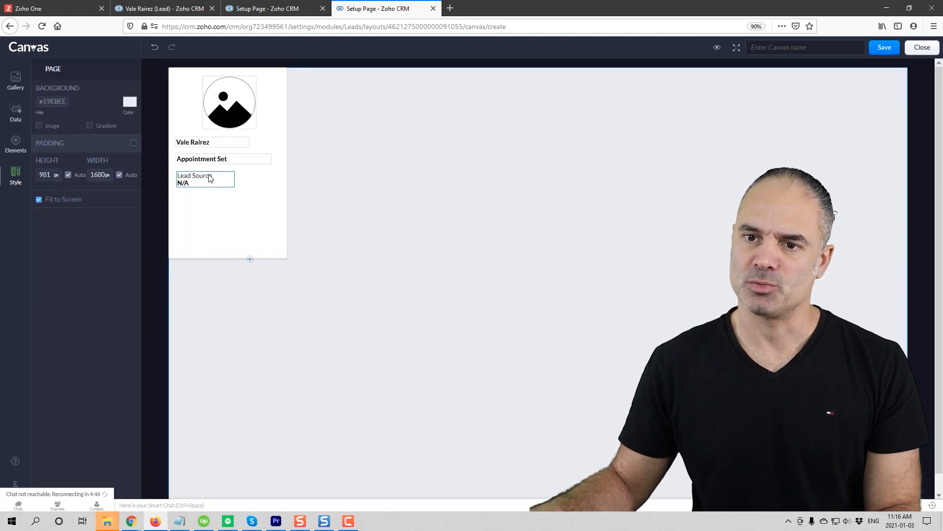
# Step: Try the Left alignment for the Lead Source label, then restore it to Top
pyautogui.click(206, 179)
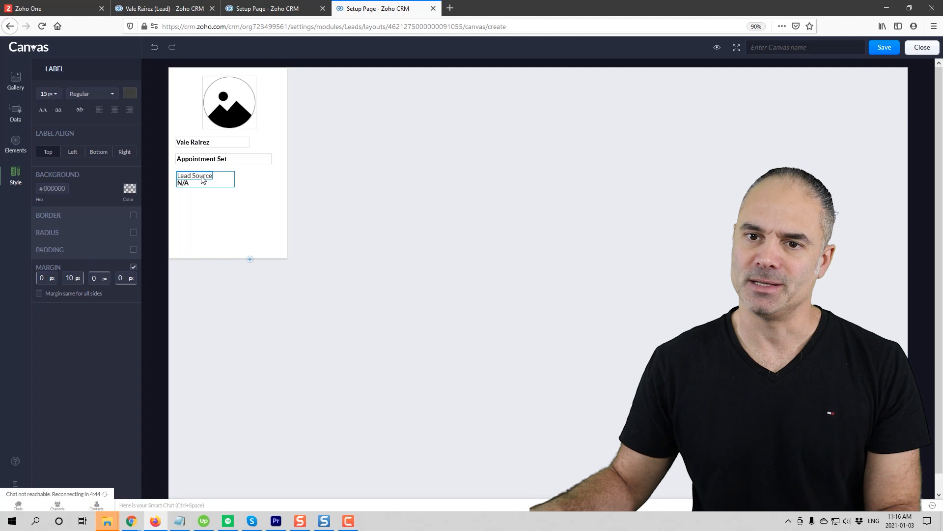
pyautogui.click(74, 153)
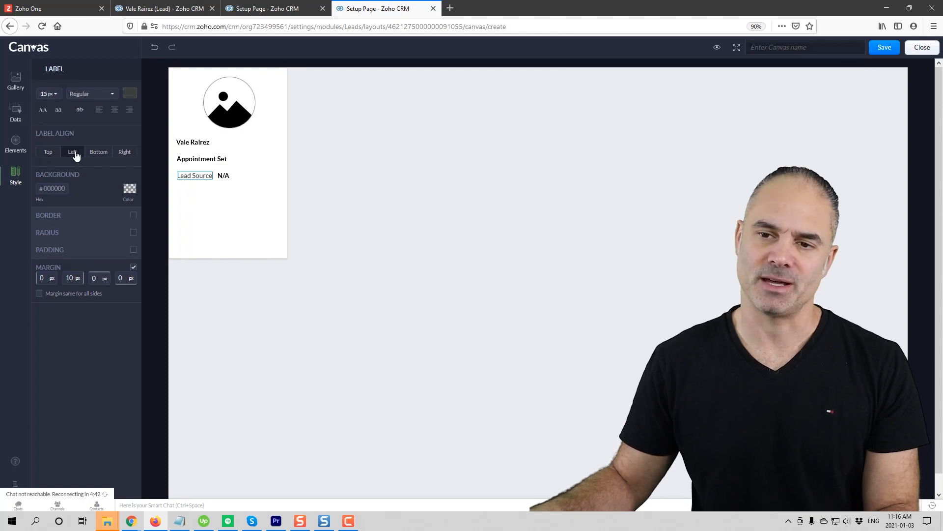
pyautogui.click(49, 155)
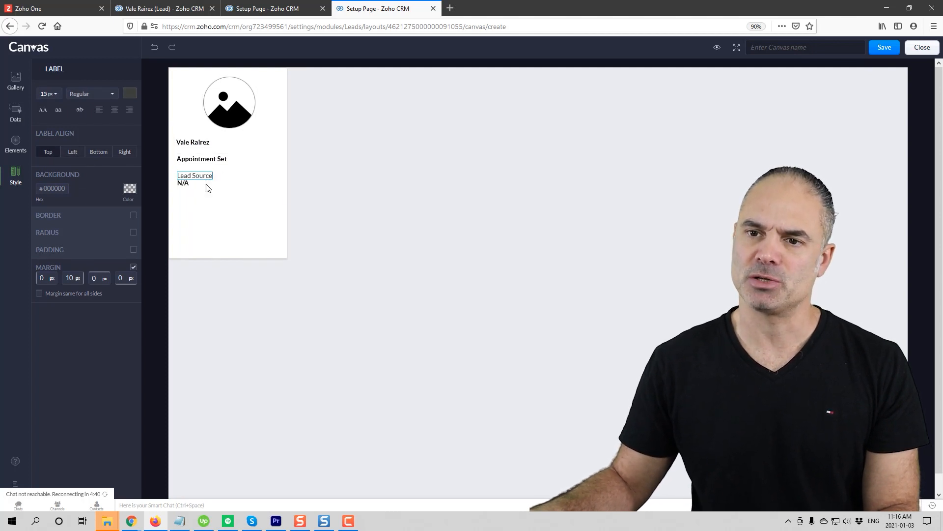
# Step: Nudge the Lead Source field slightly down to widen the gap beneath the lead status
pyautogui.click(221, 192)
pyautogui.moveTo(194, 175); pyautogui.dragTo(194, 177)
pyautogui.click(436, 193)
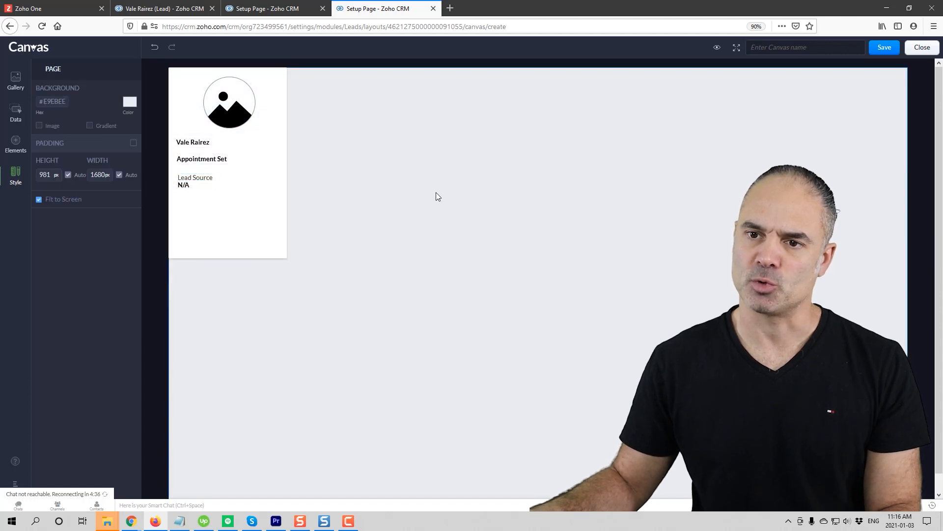
pyautogui.click(217, 159)
pyautogui.click(385, 181)
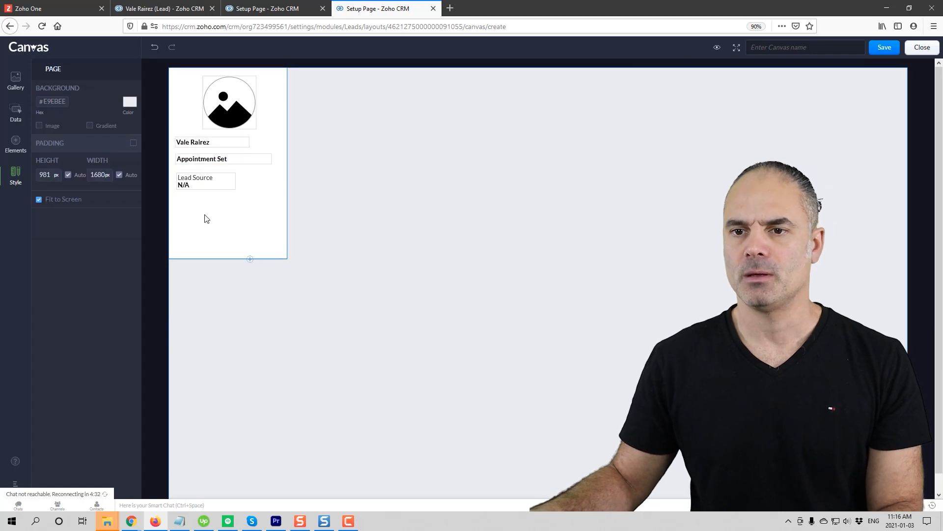
pyautogui.click(263, 219)
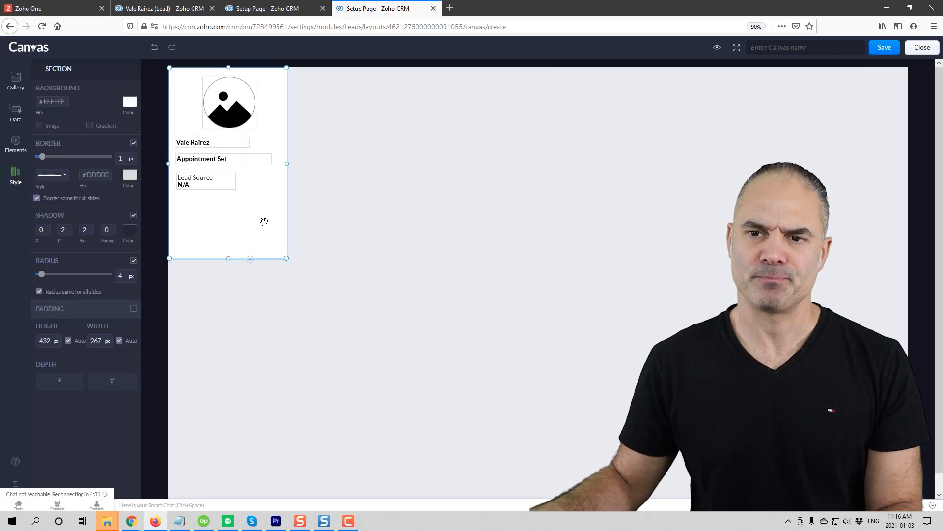
pyautogui.click(335, 216)
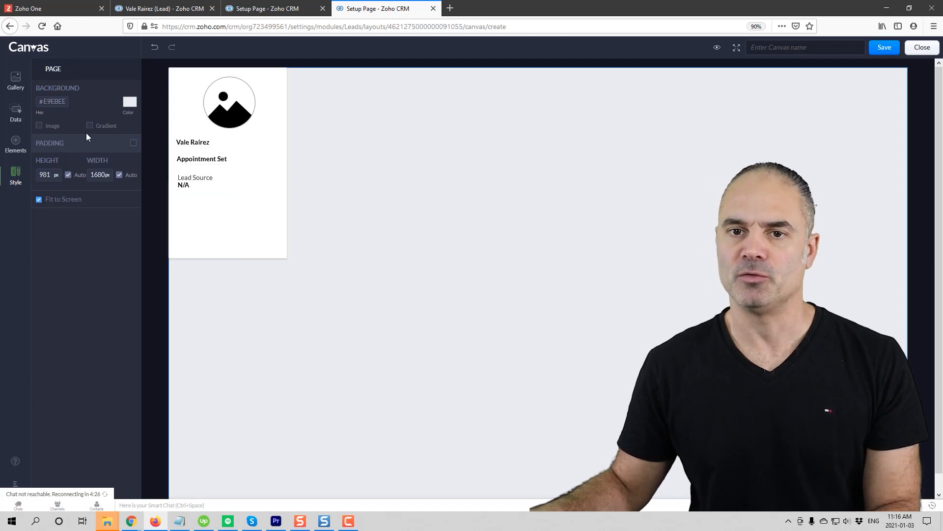
# Step: Place the Phone field in the lower part of the section, beneath the Lead Source field and roughly centred
pyautogui.click(16, 113)
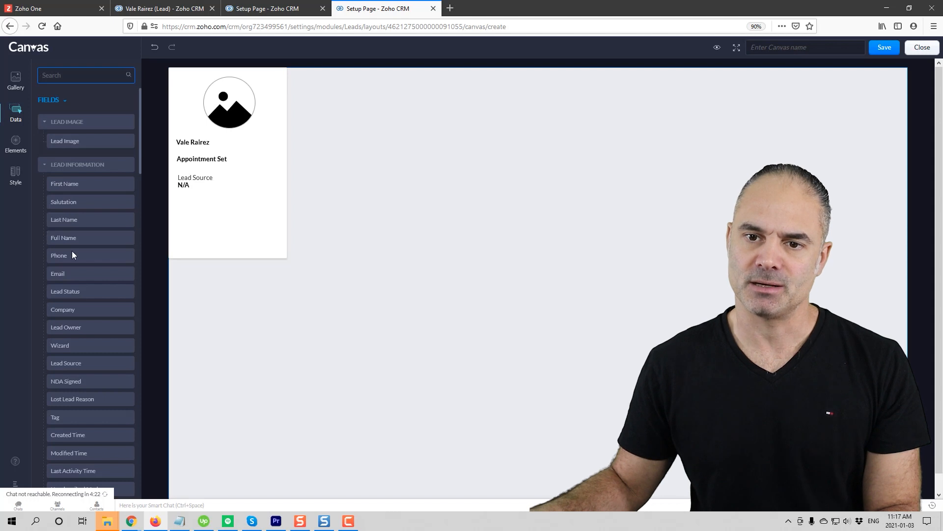
pyautogui.moveTo(71, 253); pyautogui.dragTo(206, 202)
pyautogui.click(252, 207)
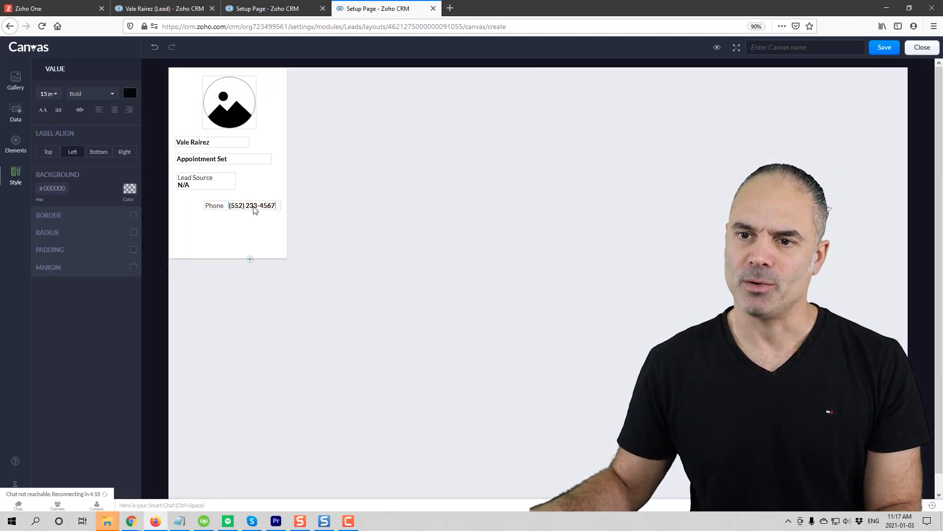
pyautogui.click(347, 213)
pyautogui.click(252, 206)
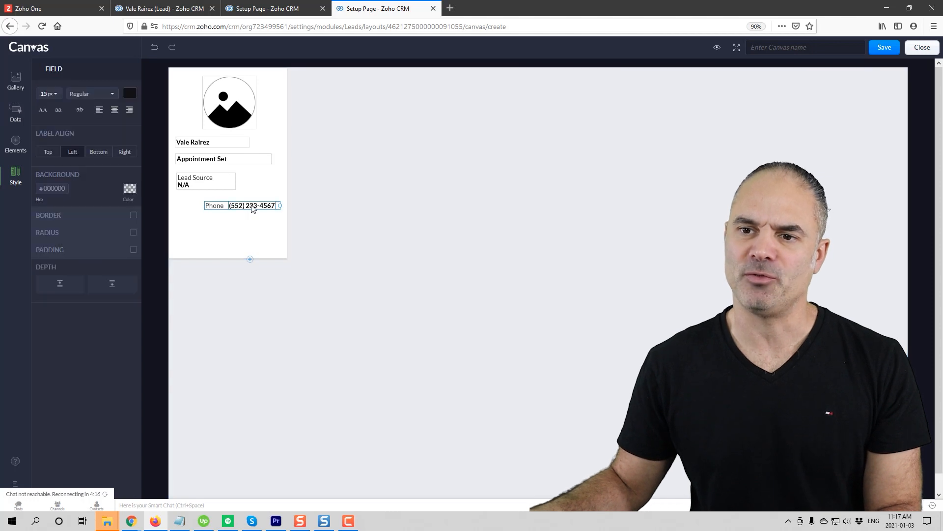
pyautogui.moveTo(252, 207); pyautogui.dragTo(237, 216)
# Step: Hide the Phone field's label and shift the field slightly down and left
pyautogui.rightClick(243, 210)
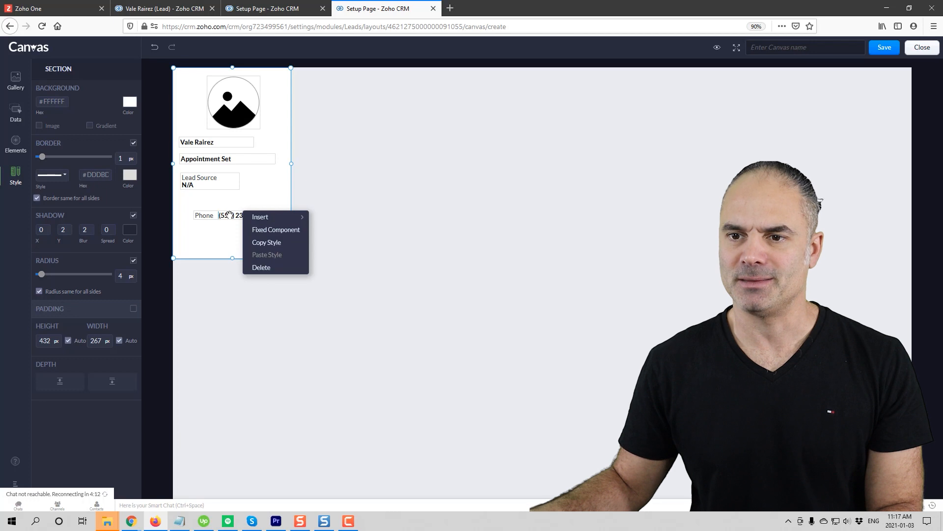
pyautogui.click(229, 215)
pyautogui.rightClick(231, 219)
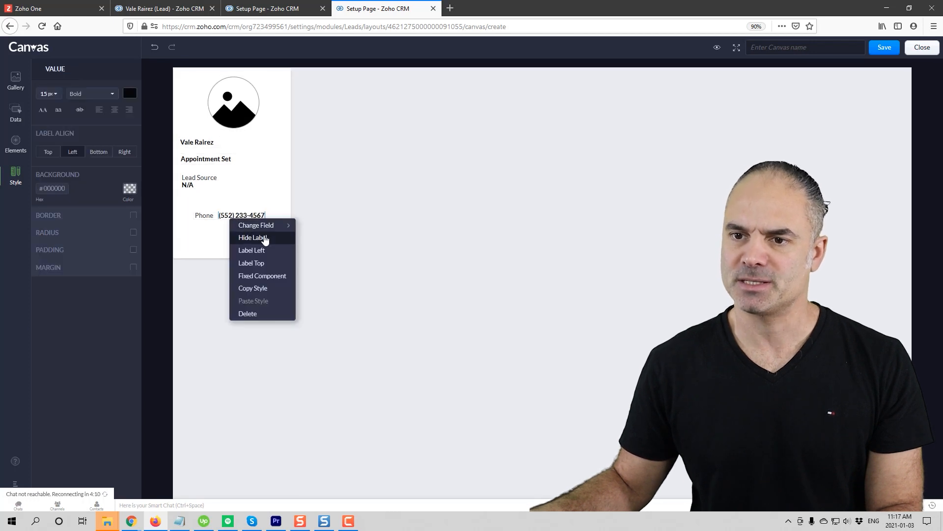
pyautogui.click(253, 238)
pyautogui.moveTo(232, 219); pyautogui.dragTo(228, 223)
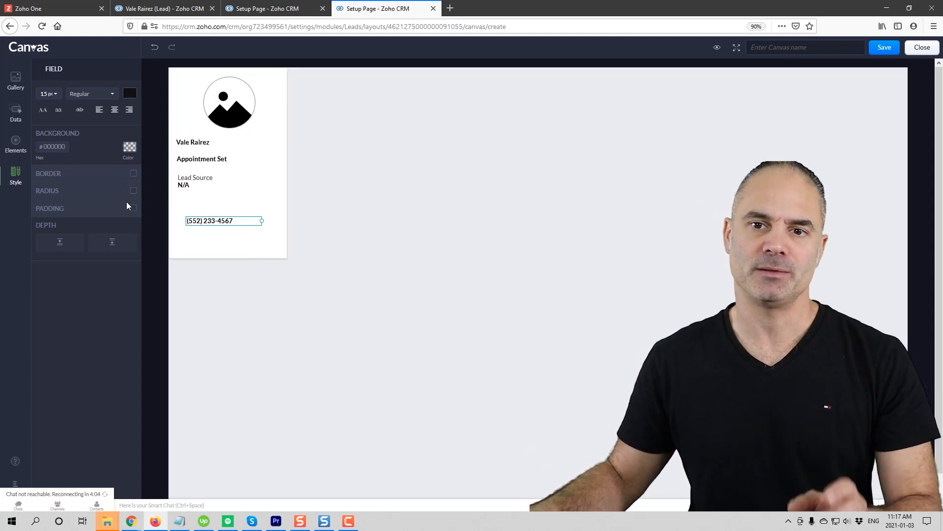
# Step: Insert a new Section element in the lower-right part of the white section, beside the phone number
pyautogui.click(16, 146)
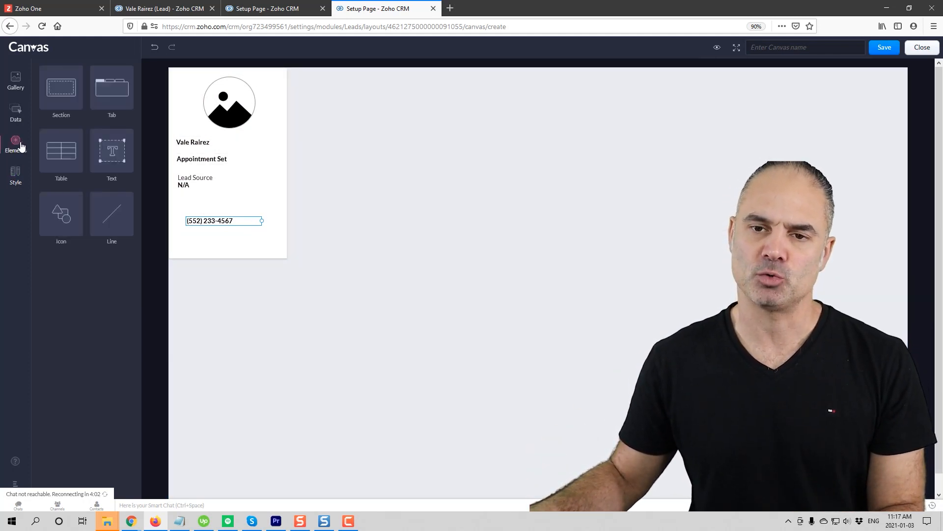
pyautogui.moveTo(60, 88); pyautogui.dragTo(262, 234)
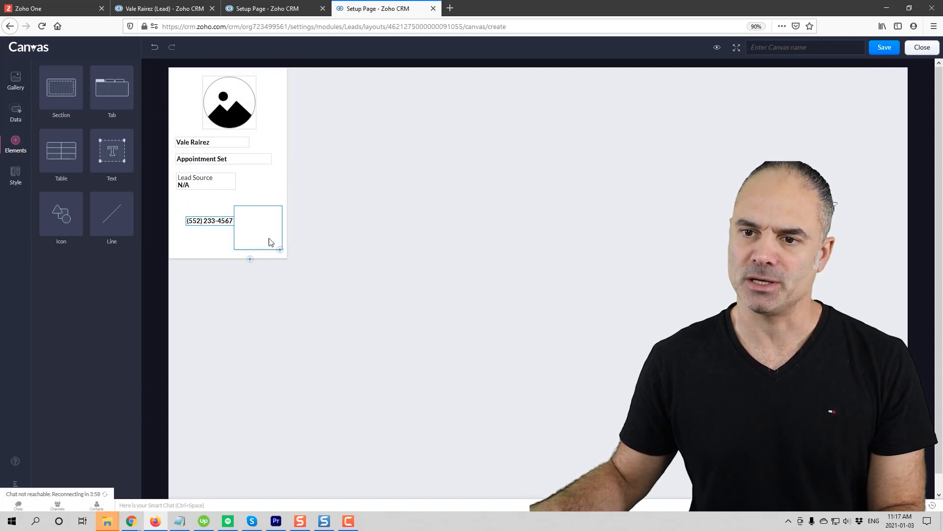
# Step: Round the new section's corners to a 15 px radius and shrink its height to about 68 px
pyautogui.click(263, 239)
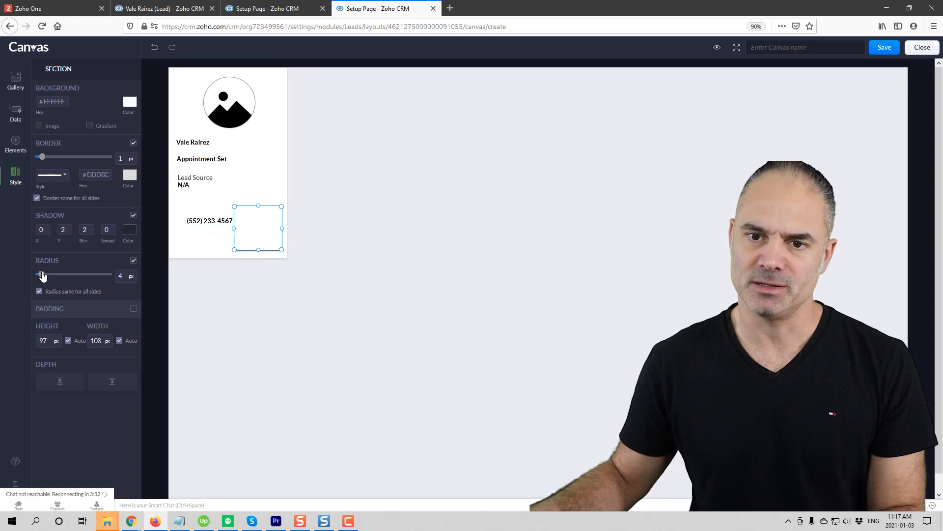
pyautogui.moveTo(47, 275); pyautogui.dragTo(80, 280)
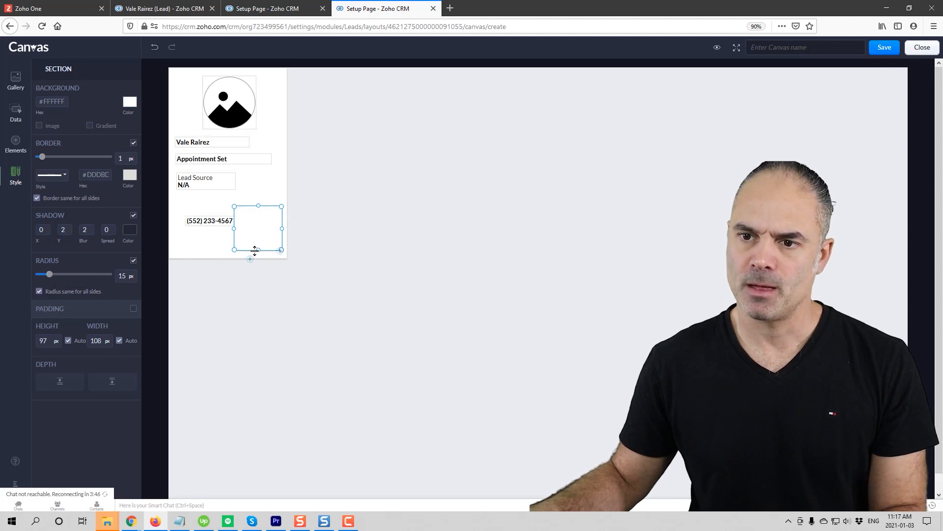
pyautogui.moveTo(257, 249); pyautogui.dragTo(258, 236)
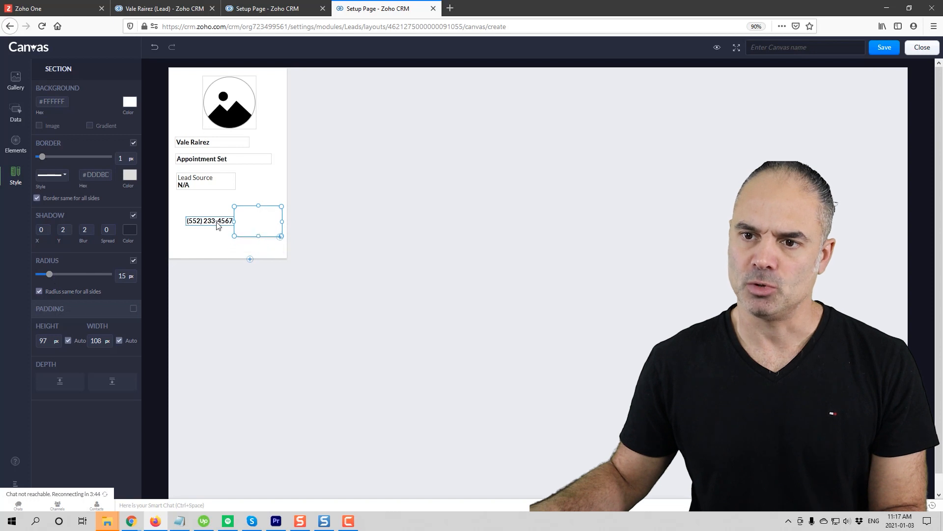
# Step: Fill the small section with dark orange, enable a gradient to white, and shift the orange stop to about the middle
pyautogui.click(128, 105)
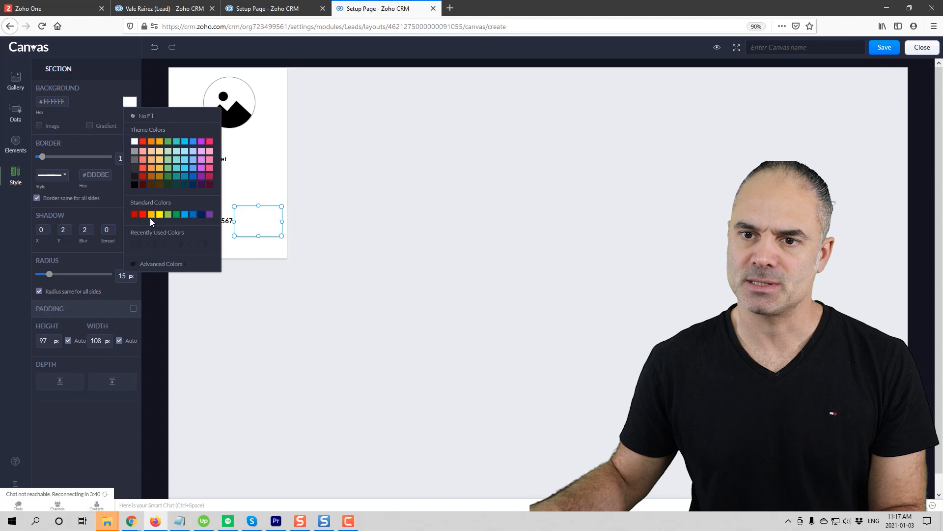
pyautogui.click(152, 177)
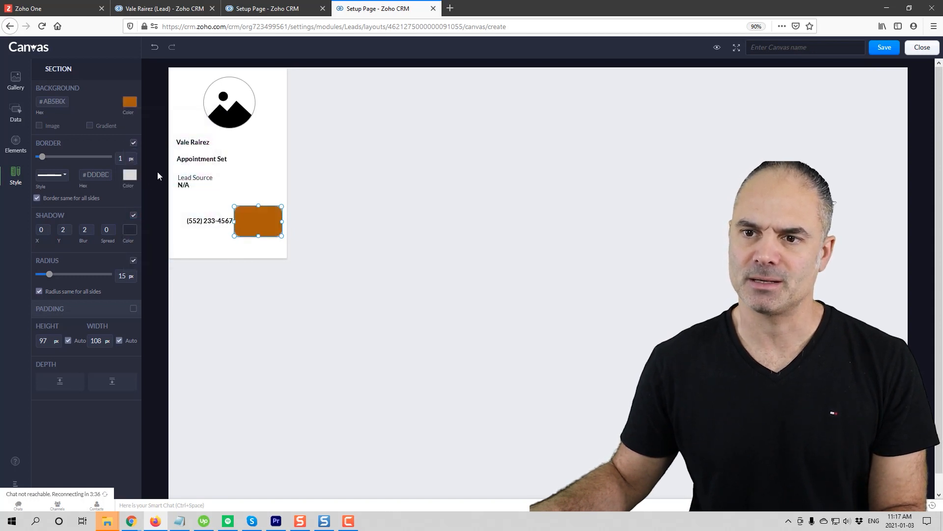
pyautogui.click(90, 126)
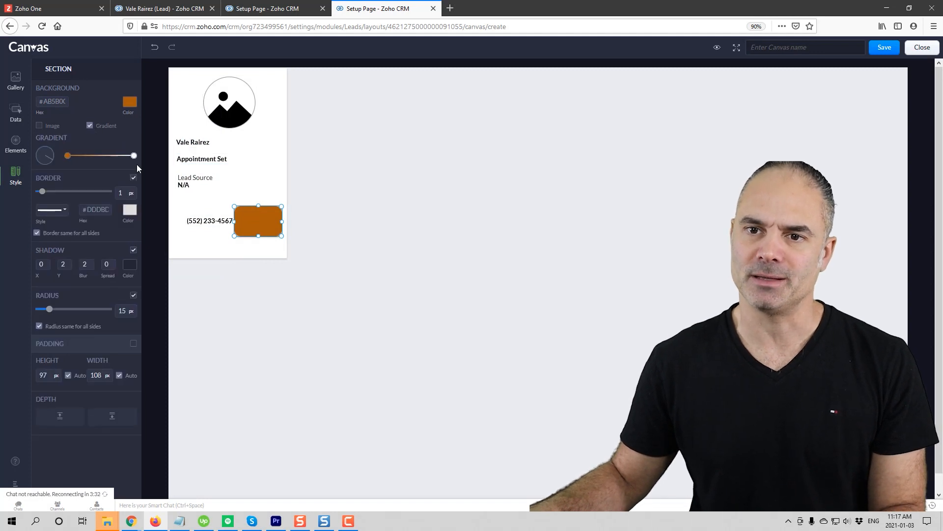
pyautogui.moveTo(133, 156); pyautogui.dragTo(135, 156)
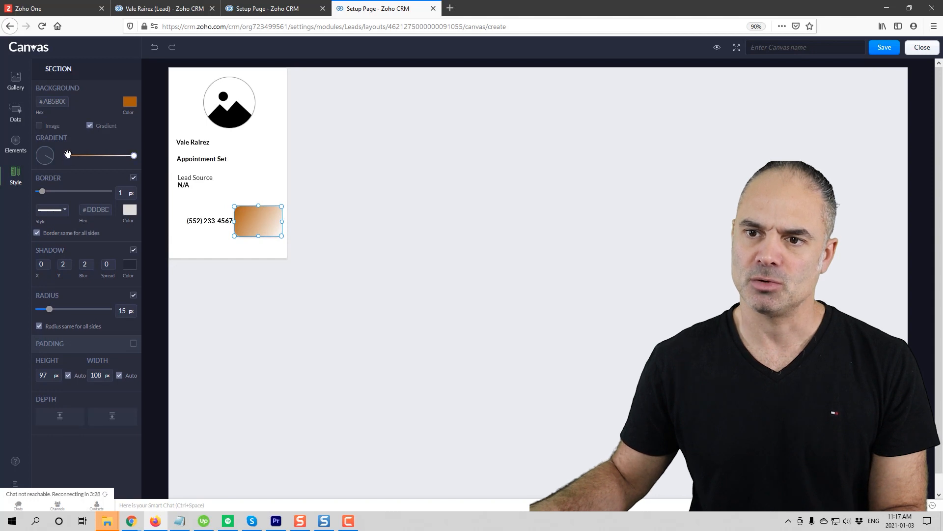
pyautogui.moveTo(69, 155); pyautogui.dragTo(100, 156)
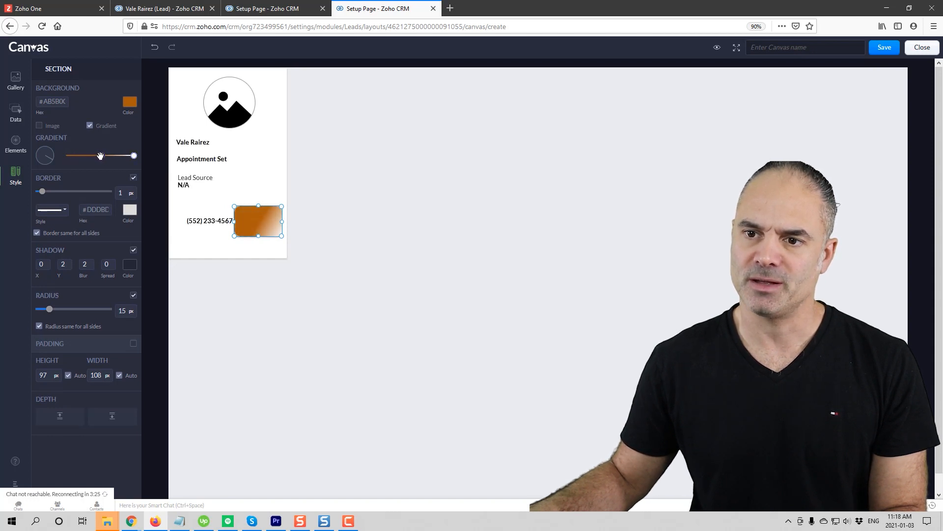
# Step: Move the phone number onto the orange section and change its text colour to white
pyautogui.click(209, 224)
pyautogui.moveTo(205, 224); pyautogui.dragTo(247, 224)
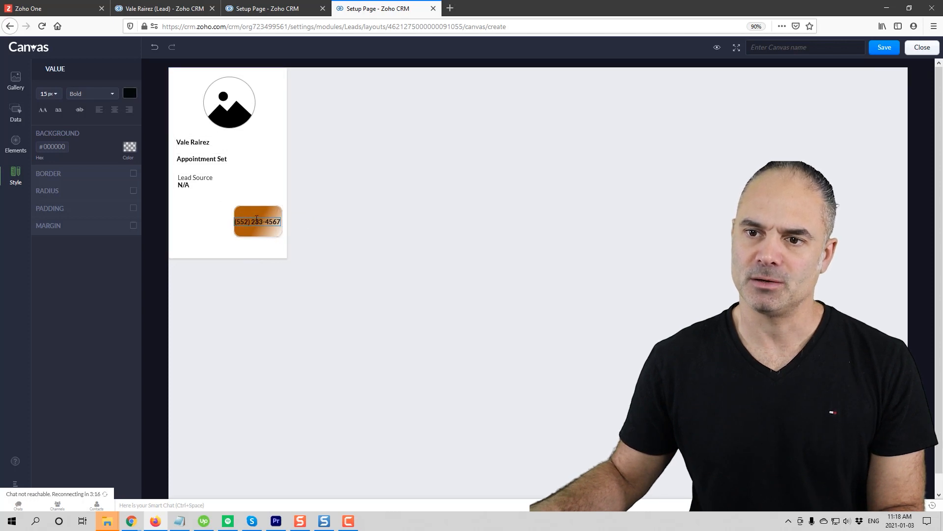
pyautogui.click(131, 96)
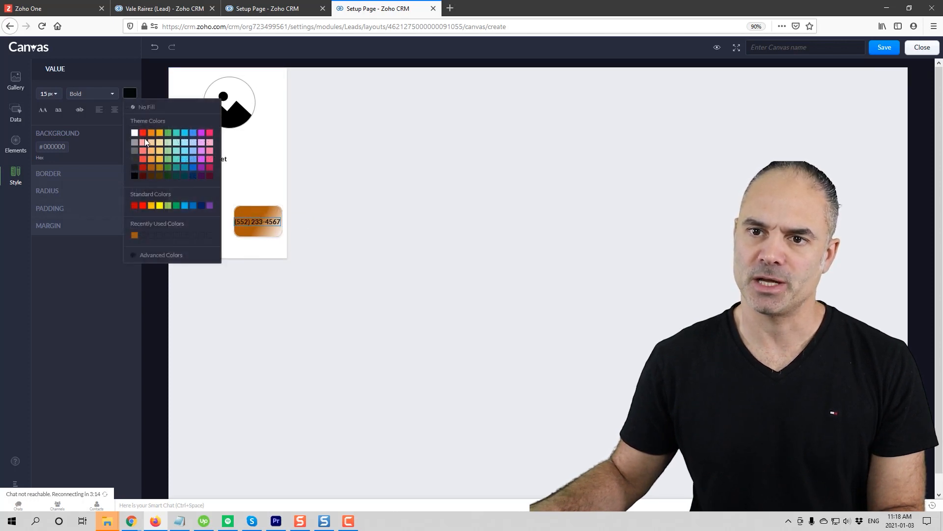
pyautogui.click(134, 132)
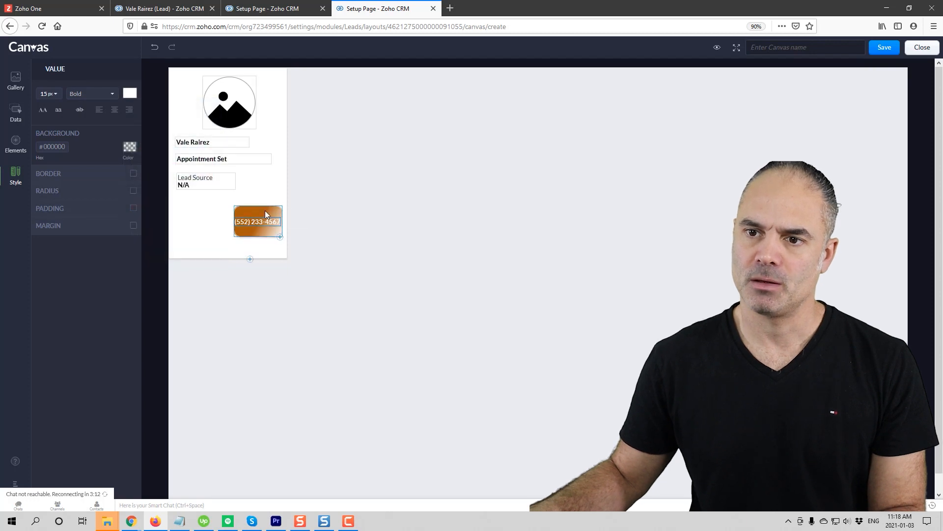
# Step: Resize the orange section to about 220 by 48 px and centre it beneath the Lead Source field
pyautogui.click(243, 217)
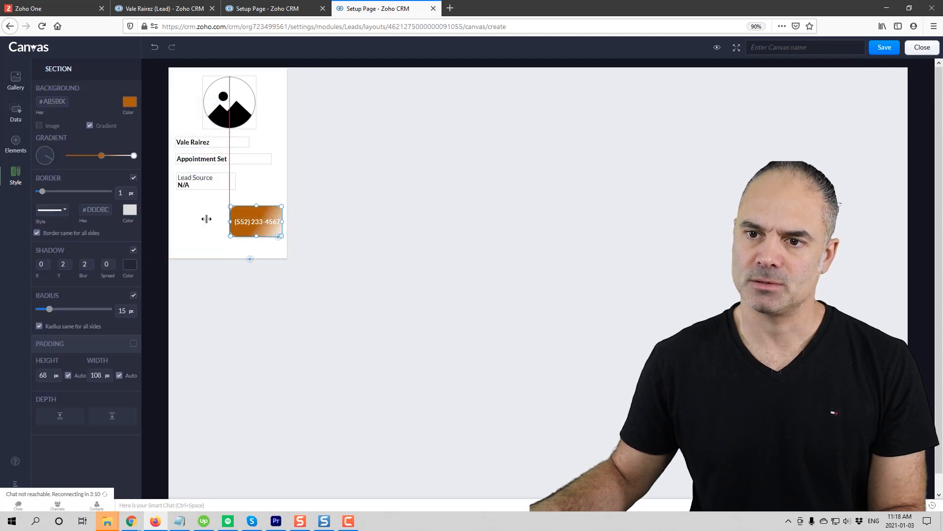
pyautogui.click(226, 218)
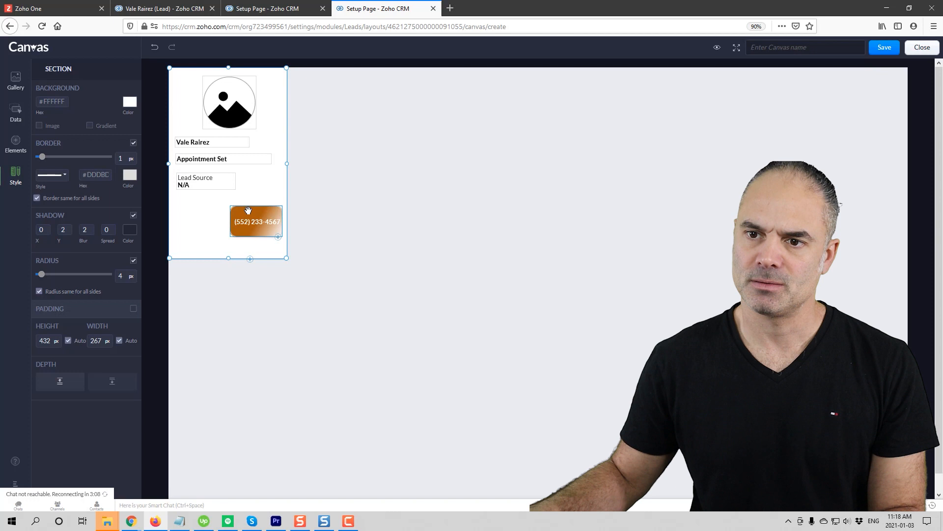
pyautogui.click(248, 211)
pyautogui.moveTo(230, 222); pyautogui.dragTo(187, 222)
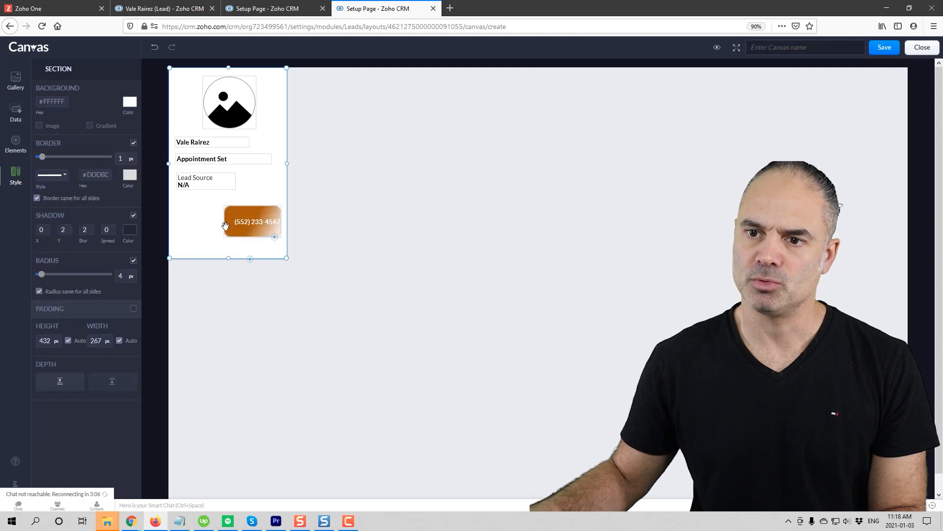
pyautogui.moveTo(256, 223); pyautogui.dragTo(229, 225)
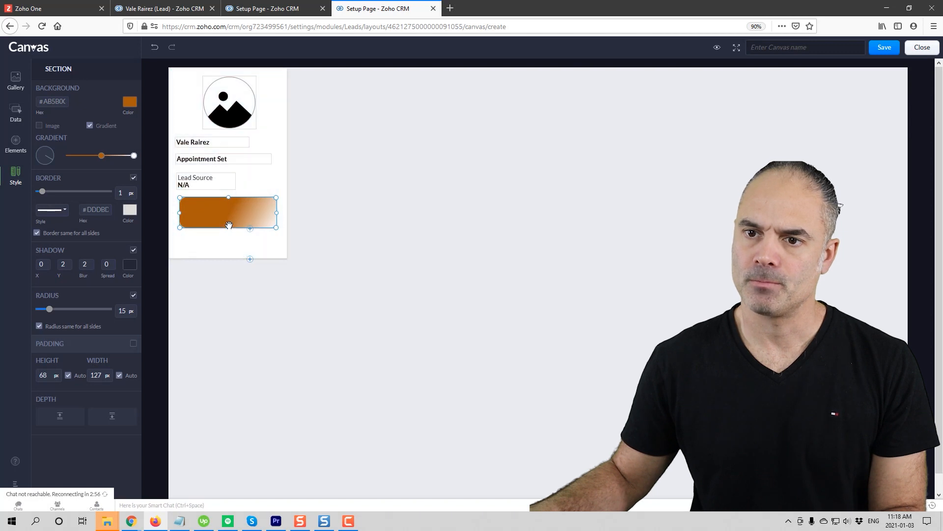
# Step: Place the phone number back on the orange section, enlarge its text to 20 px and roughly centre it
pyautogui.click(251, 242)
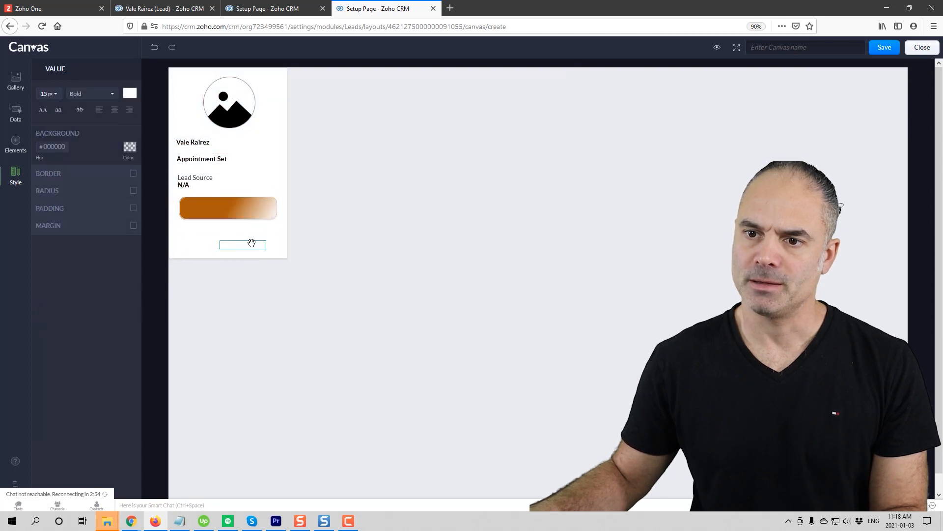
pyautogui.moveTo(248, 244); pyautogui.dragTo(230, 209)
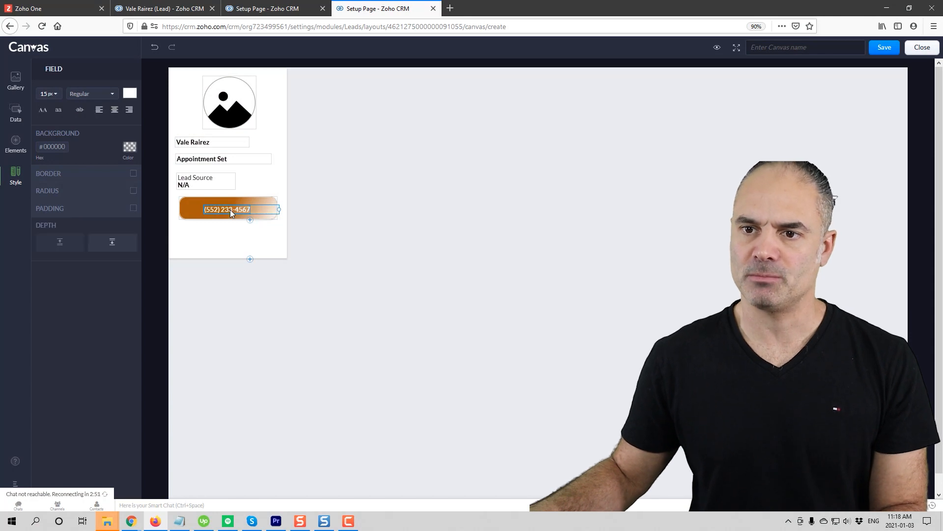
pyautogui.click(48, 93)
pyautogui.click(51, 225)
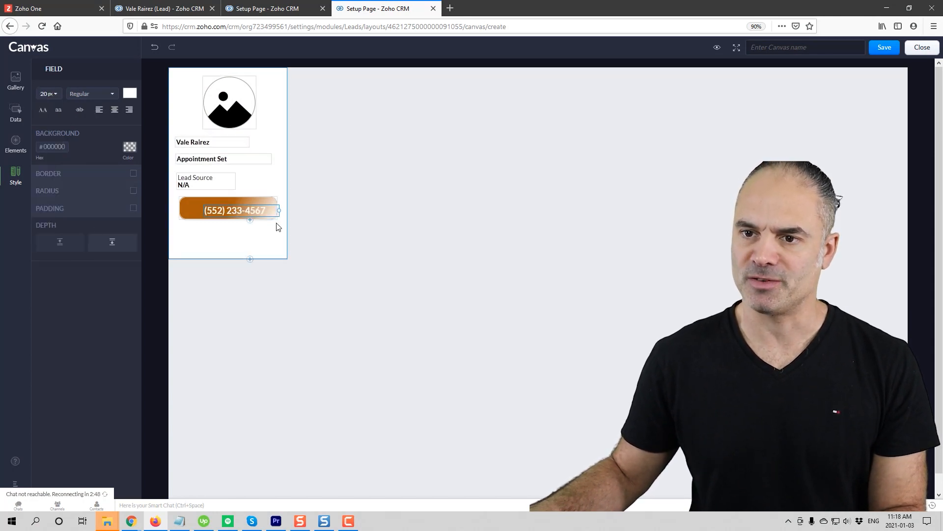
pyautogui.click(318, 219)
pyautogui.moveTo(252, 211); pyautogui.dragTo(235, 208)
pyautogui.click(302, 211)
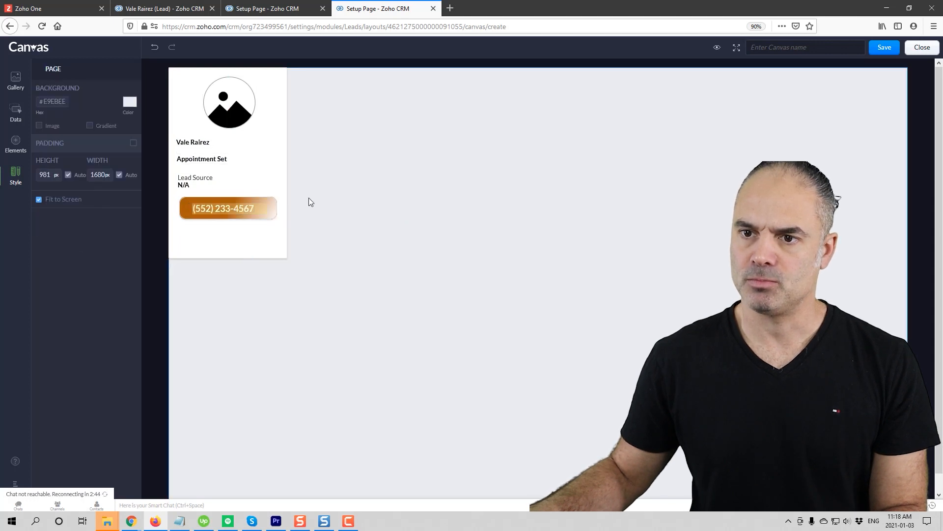
# Step: Shift the orange gradient stop of the phone section further toward the white end
pyautogui.click(273, 204)
pyautogui.moveTo(102, 156); pyautogui.dragTo(119, 156)
pyautogui.click(370, 264)
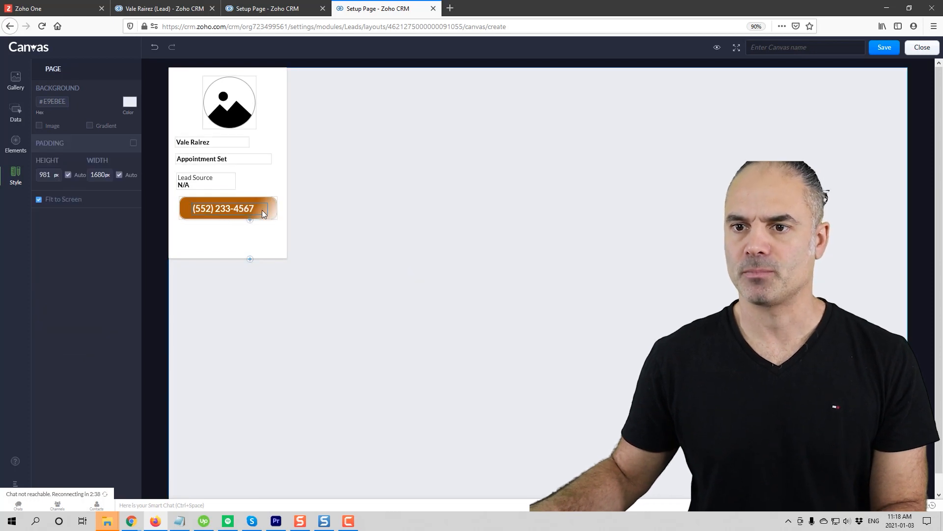
pyautogui.click(247, 205)
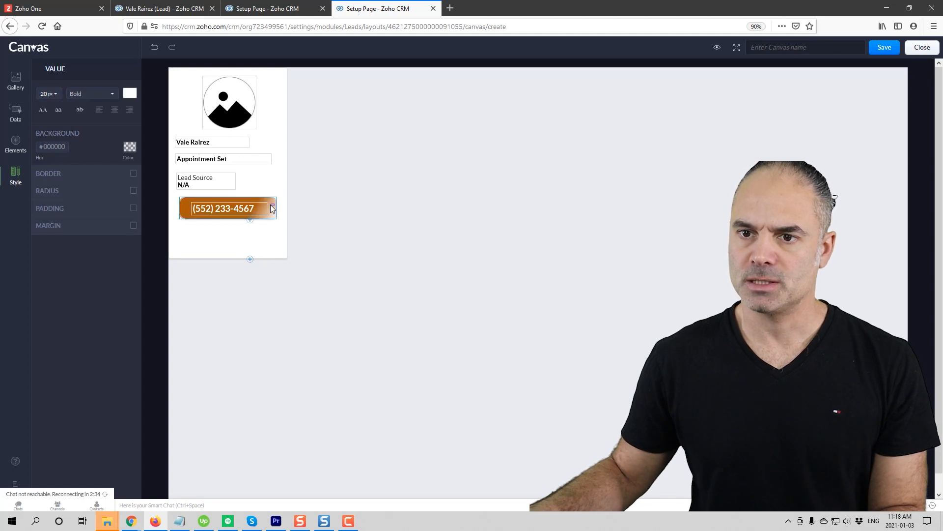
pyautogui.click(307, 199)
pyautogui.click(271, 205)
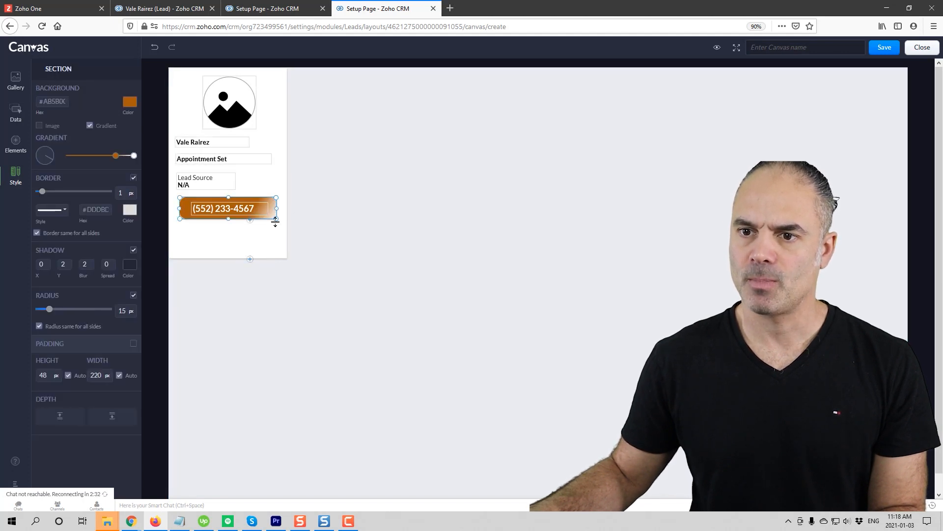
# Step: Lengthen the white section downwards and add the Best Time to Contact related list below the phone button
pyautogui.click(231, 252)
pyautogui.moveTo(225, 258); pyautogui.dragTo(219, 289)
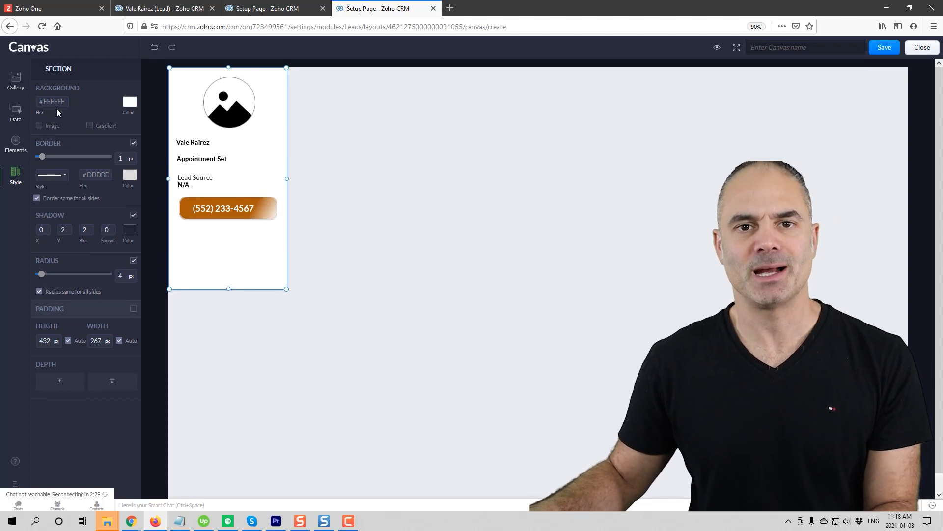
pyautogui.click(18, 116)
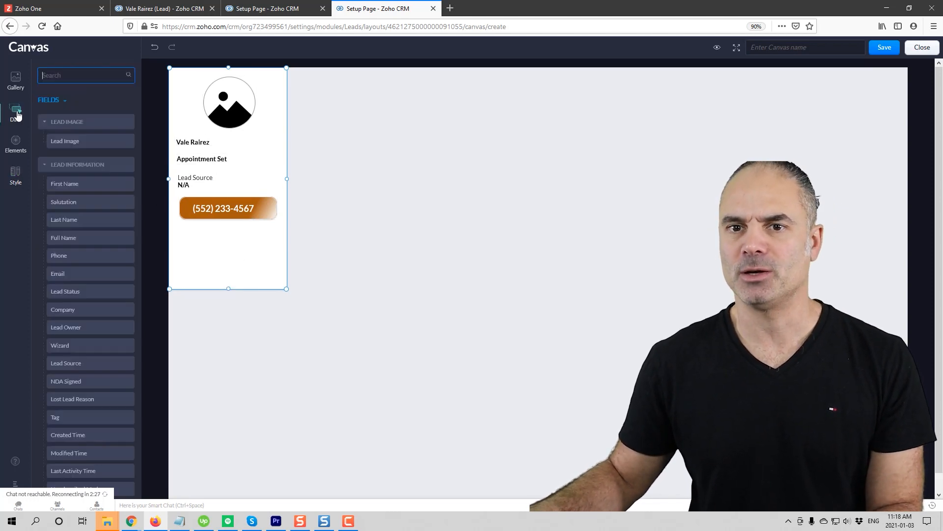
pyautogui.click(62, 75)
pyautogui.write('bes')
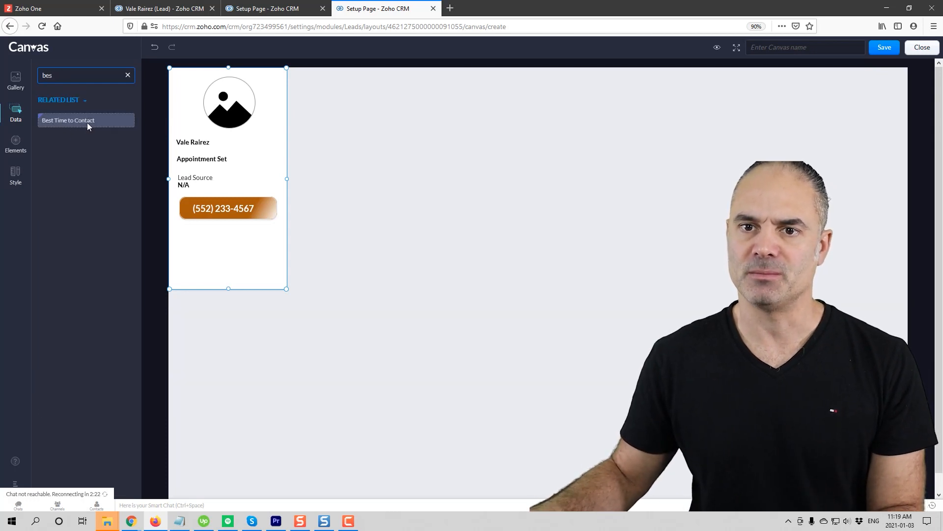
pyautogui.moveTo(75, 119); pyautogui.dragTo(194, 237)
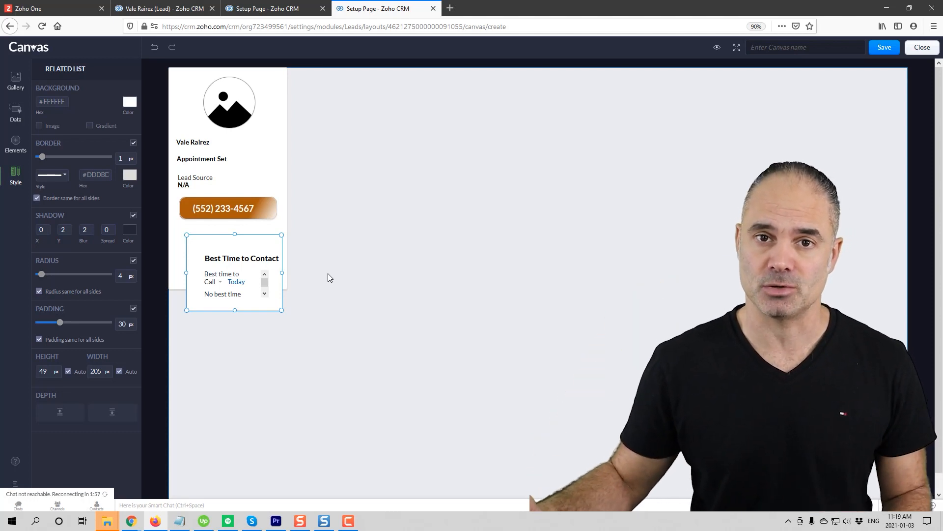
# Step: Extend the white section to about 557 px high so that it encloses the Best Time to Contact list
pyautogui.click(174, 270)
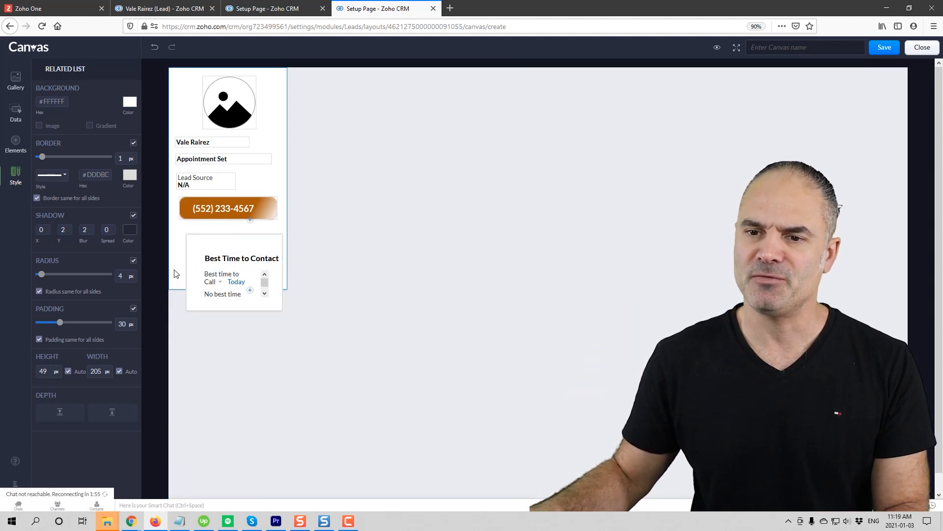
pyautogui.click(175, 275)
pyautogui.moveTo(171, 290); pyautogui.dragTo(163, 315)
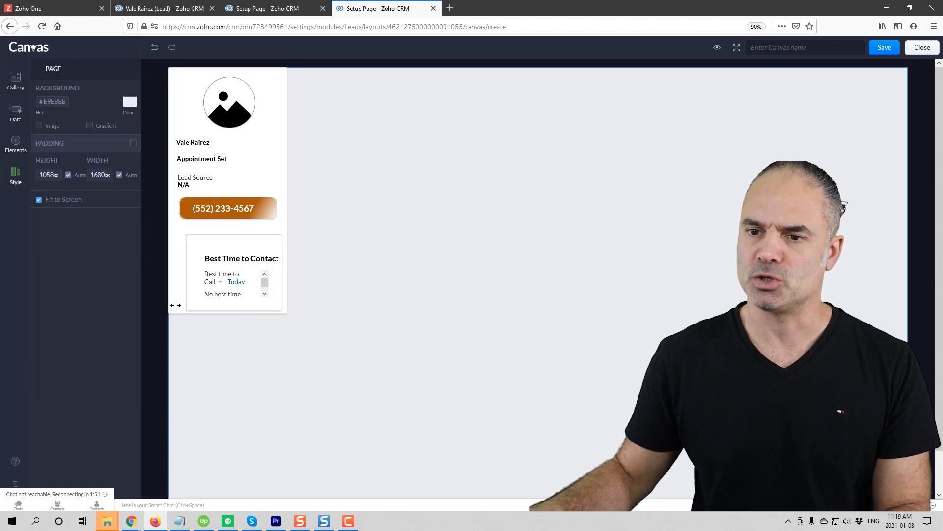
# Step: Move the Best Time to Contact list up and left, and enlarge it to about 178 by 134 px
pyautogui.click(269, 255)
pyautogui.click(243, 274)
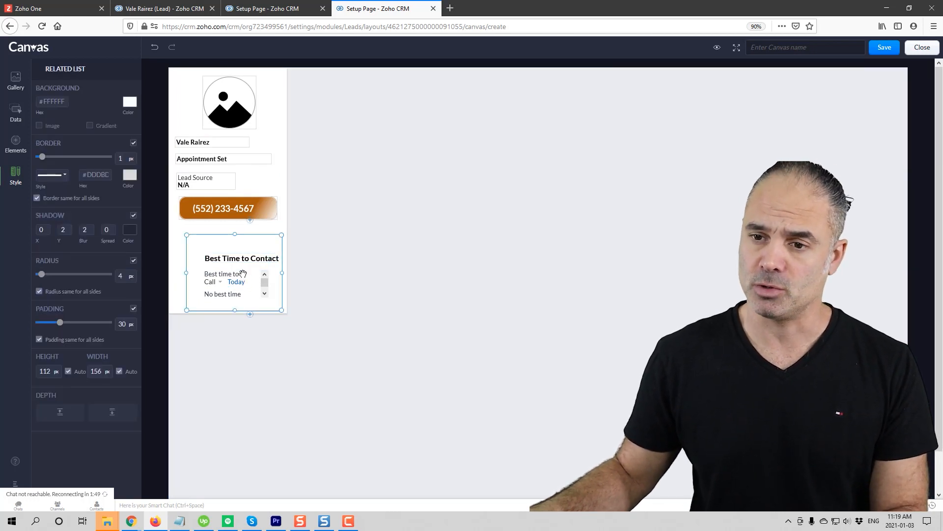
pyautogui.moveTo(250, 245); pyautogui.dragTo(241, 241)
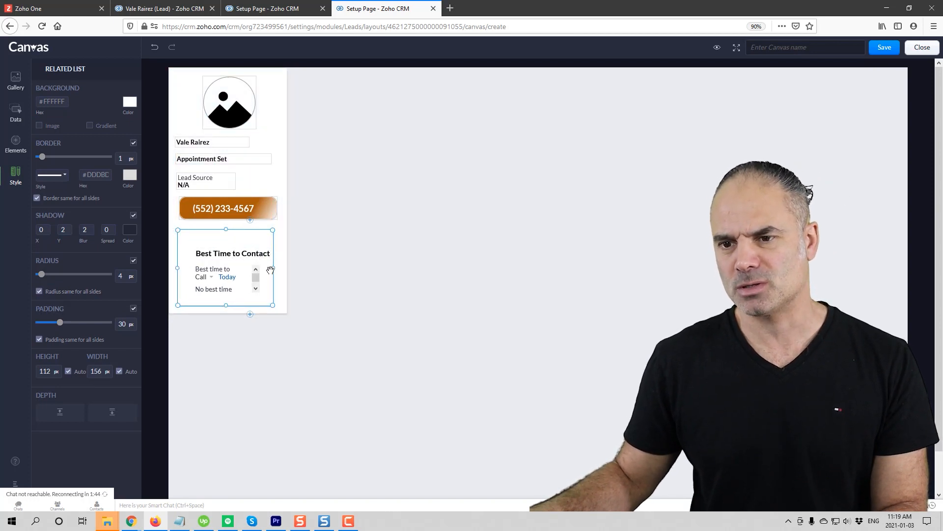
pyautogui.moveTo(271, 269); pyautogui.dragTo(254, 239)
pyautogui.moveTo(271, 266); pyautogui.dragTo(275, 266)
pyautogui.moveTo(227, 302); pyautogui.dragTo(228, 312)
# Step: Extend the white section slightly further down and recentre the Best Time to Contact list within it
pyautogui.click(265, 273)
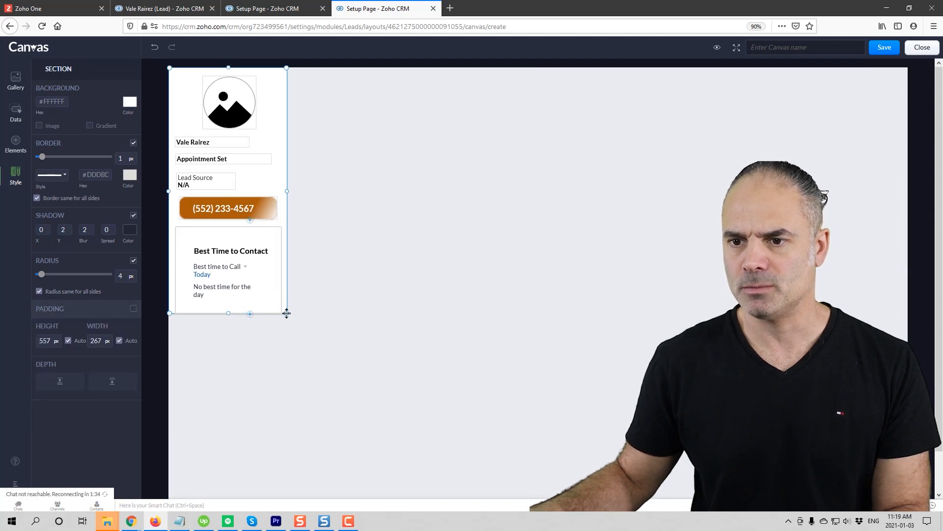
pyautogui.moveTo(286, 313); pyautogui.dragTo(286, 320)
pyautogui.click(264, 278)
pyautogui.moveTo(268, 286); pyautogui.dragTo(267, 281)
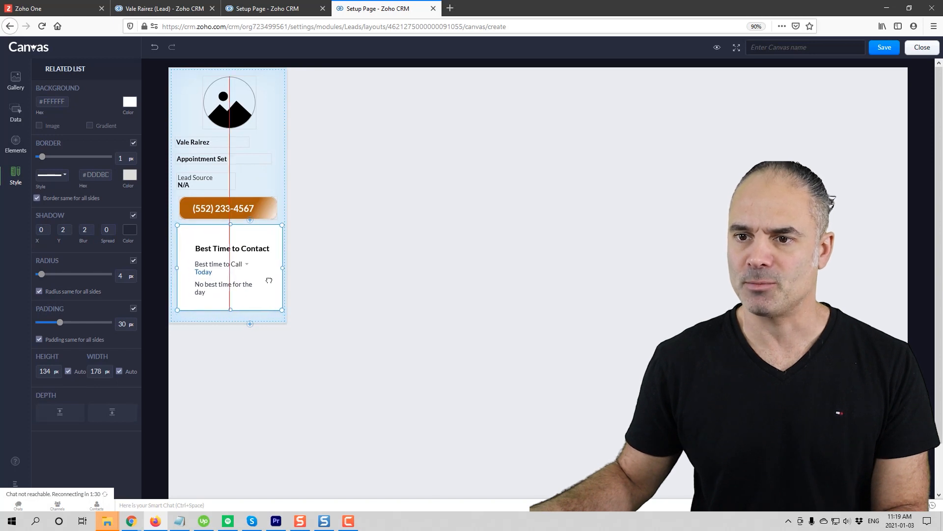
pyautogui.rightClick(267, 280)
pyautogui.press('Escape')
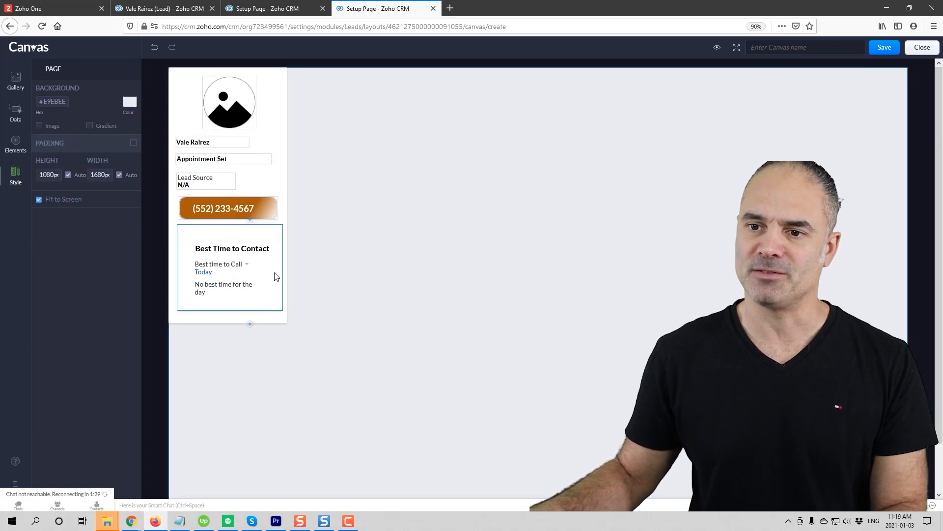
# Step: Nudge the Best Time to Contact list slightly down and left, and select it to access its style settings
pyautogui.click(273, 256)
pyautogui.moveTo(273, 256); pyautogui.dragTo(272, 254)
pyautogui.click(349, 256)
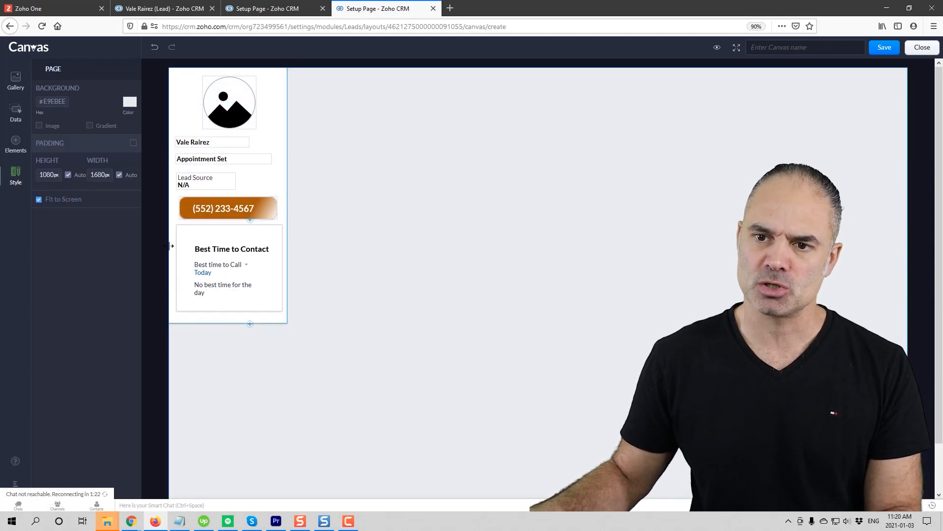
pyautogui.click(272, 238)
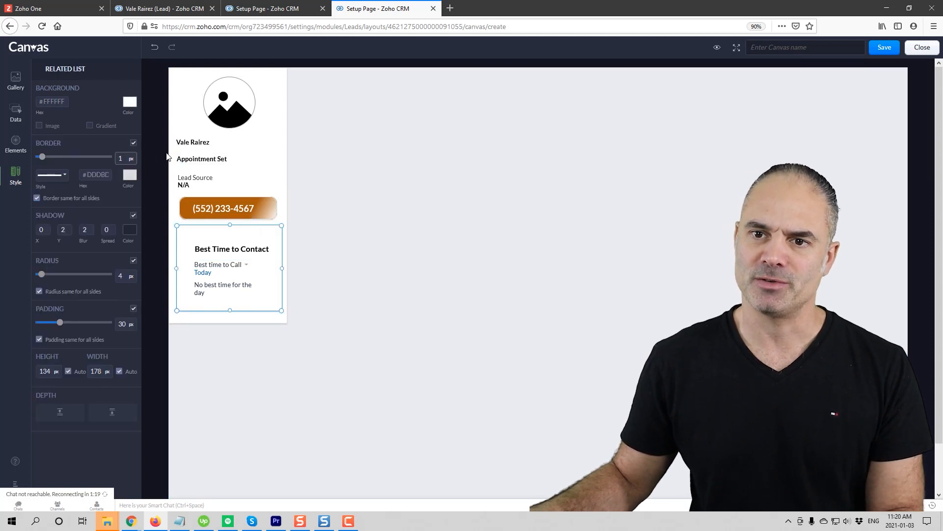
# Step: Remove the border and the shadow from the Best Time to Contact list
pyautogui.click(132, 143)
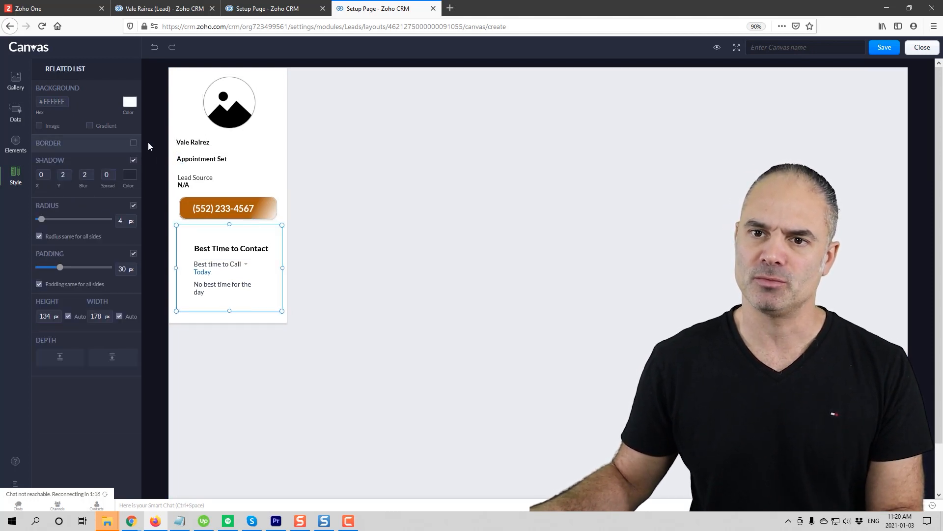
pyautogui.click(381, 176)
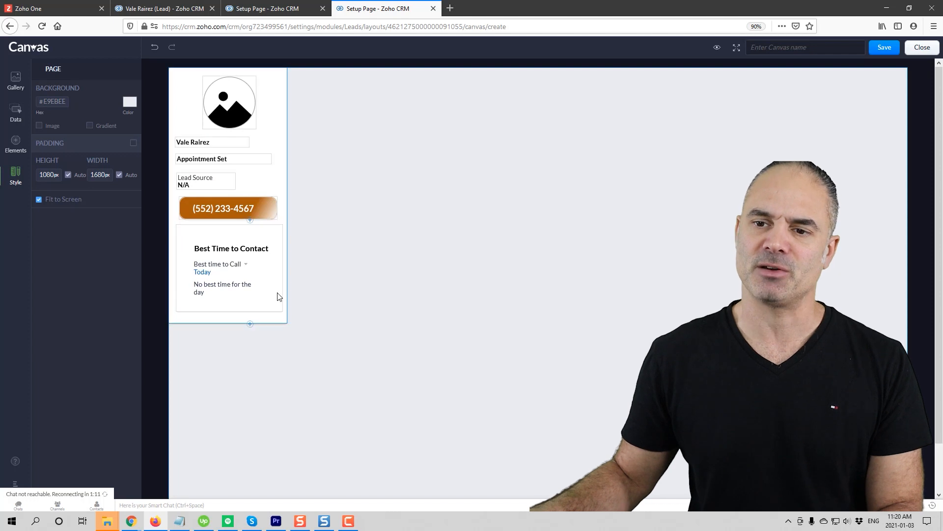
pyautogui.click(274, 276)
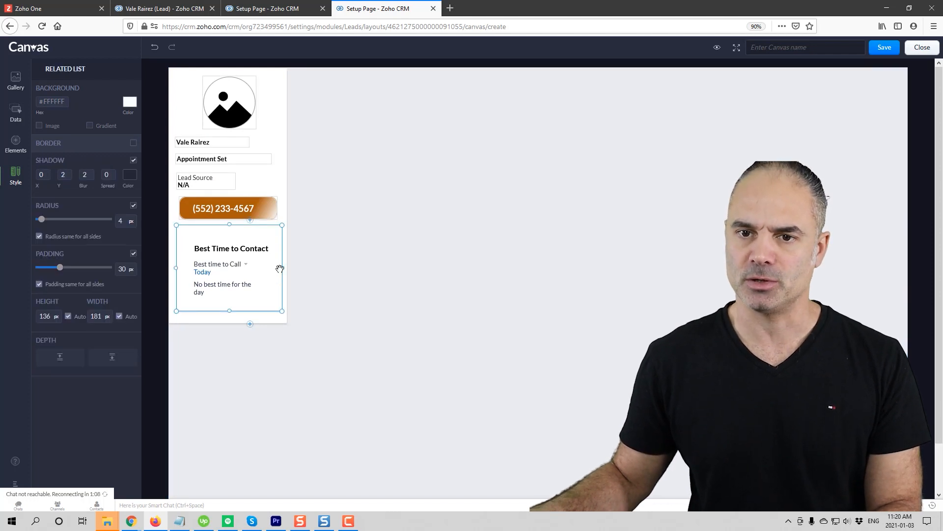
pyautogui.click(132, 160)
pyautogui.click(375, 268)
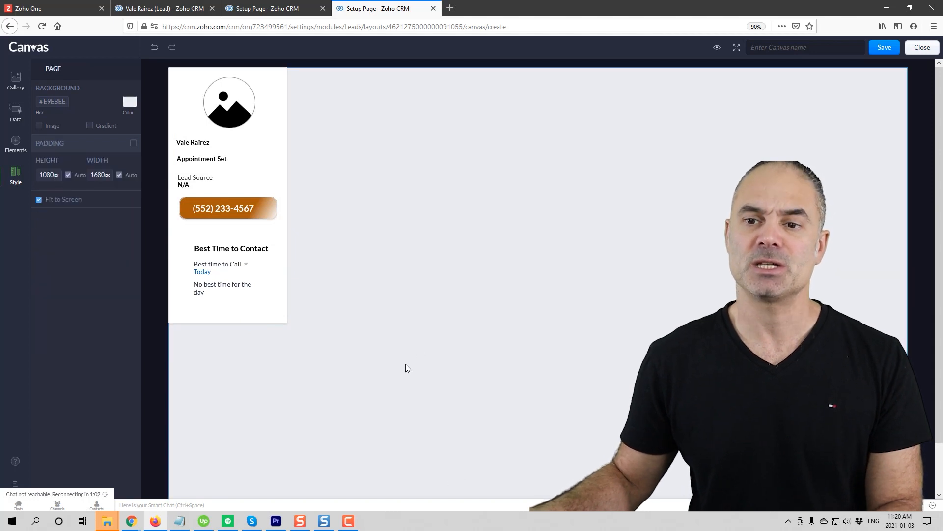
# Step: Swap the phone button and the Best Time to Contact list, placing the list under Lead Source and the button near the section's lower edge
pyautogui.click(228, 268)
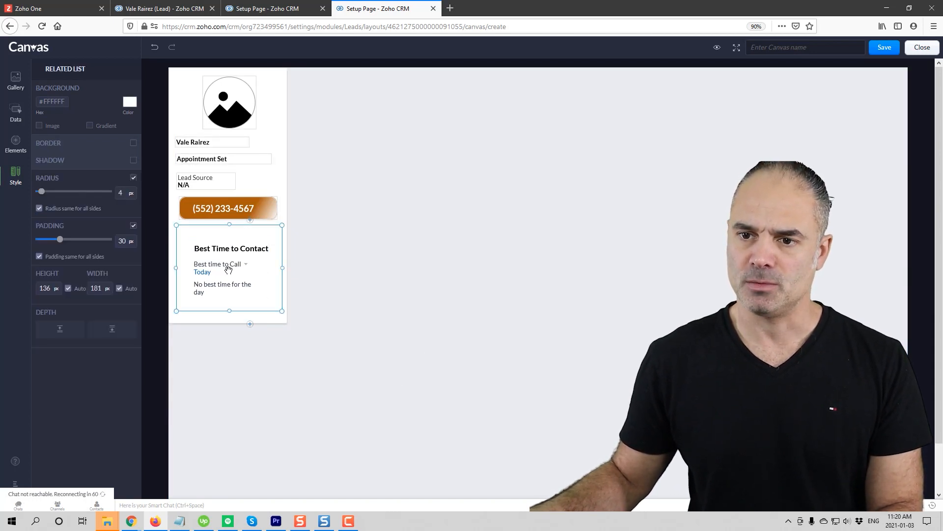
pyautogui.moveTo(228, 268); pyautogui.dragTo(225, 259)
pyautogui.click(274, 206)
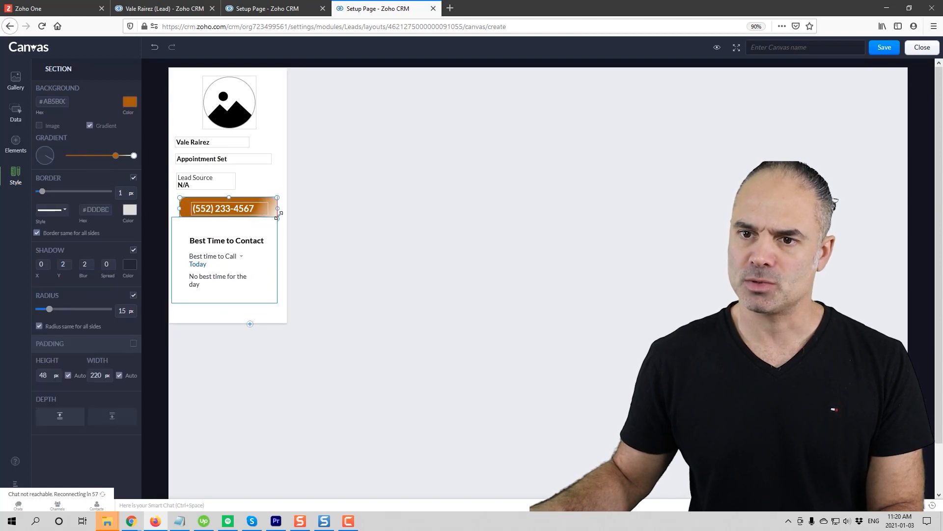
pyautogui.click(275, 219)
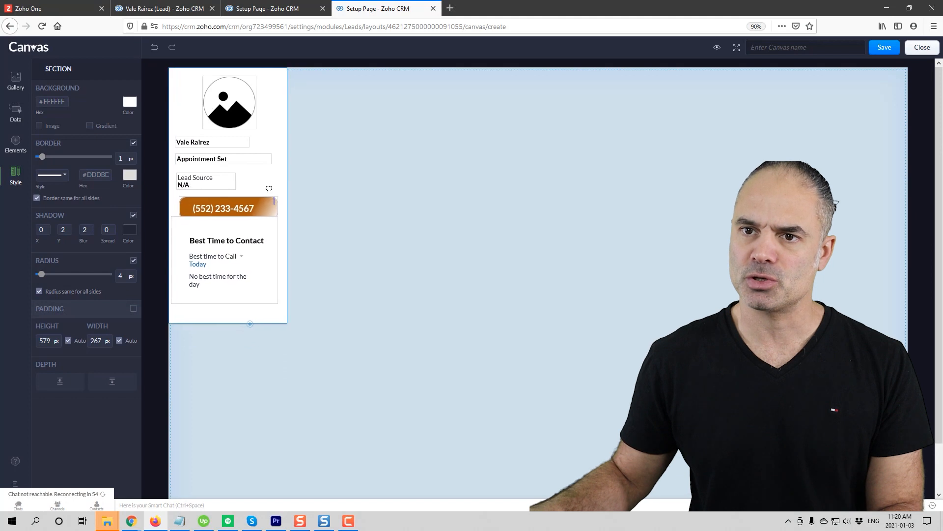
pyautogui.click(343, 207)
pyautogui.moveTo(272, 209); pyautogui.dragTo(268, 305)
pyautogui.click(265, 220)
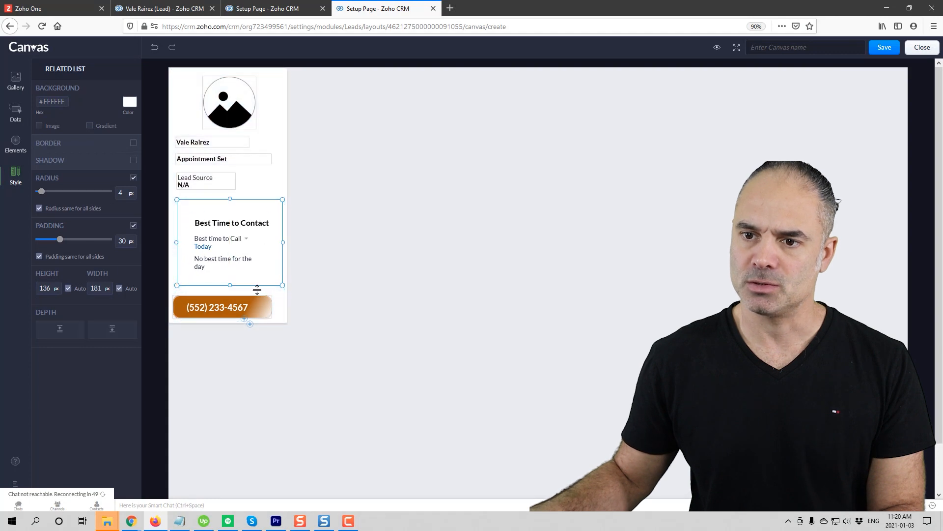
pyautogui.click(295, 300)
# Step: Move the orange phone button slightly up and right so that it is roughly centred beneath the Best Time to Contact list
pyautogui.click(264, 308)
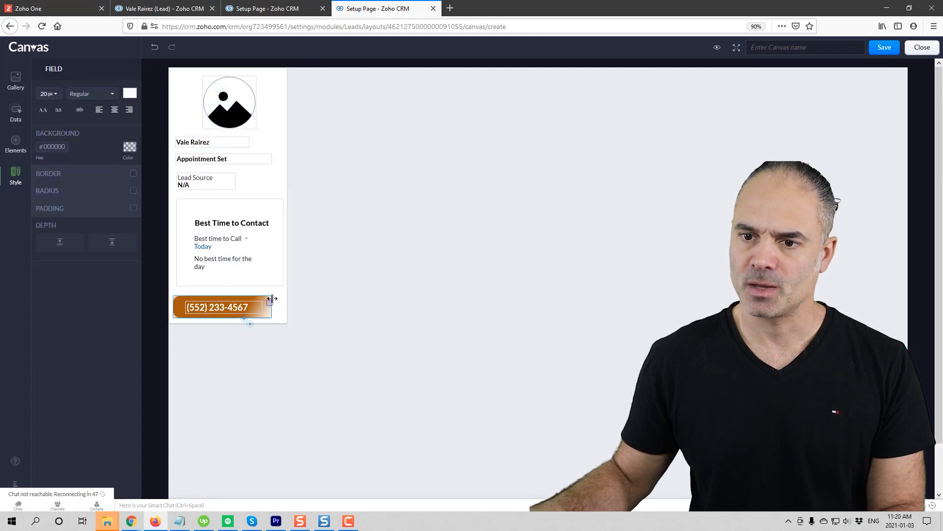
pyautogui.click(263, 297)
pyautogui.moveTo(261, 298); pyautogui.dragTo(269, 295)
pyautogui.click(382, 286)
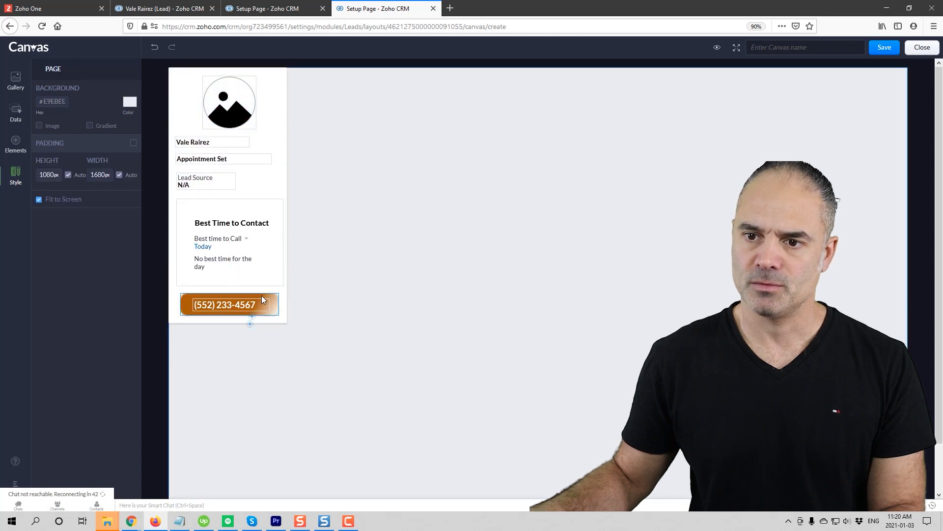
pyautogui.click(273, 299)
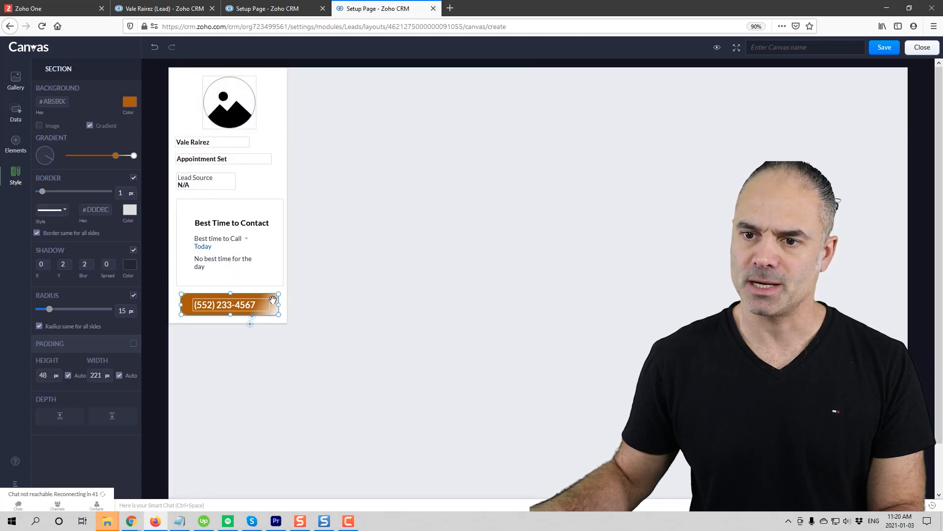
pyautogui.moveTo(273, 299); pyautogui.dragTo(272, 300)
pyautogui.click(386, 263)
# Step: Nudge the Best Time to Contact list slightly left within the white section
pyautogui.click(243, 214)
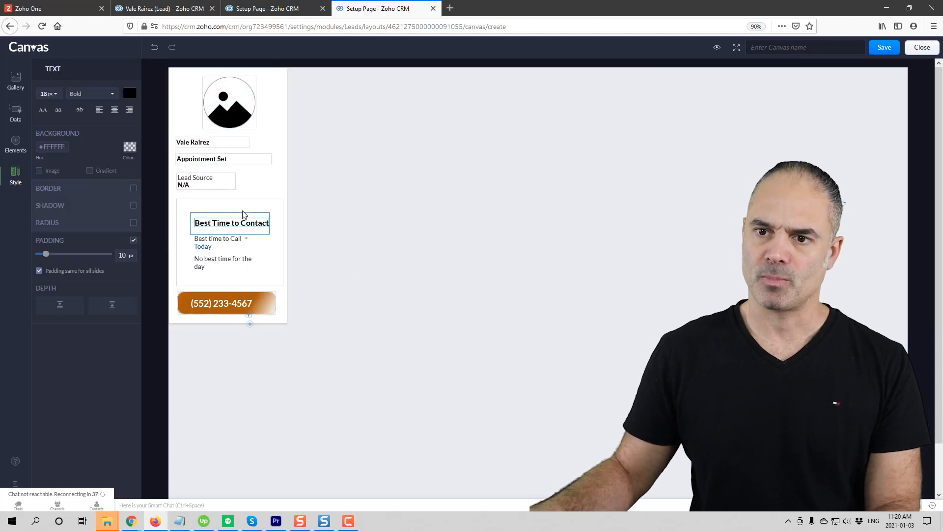
pyautogui.moveTo(243, 210); pyautogui.dragTo(255, 206)
pyautogui.click(400, 221)
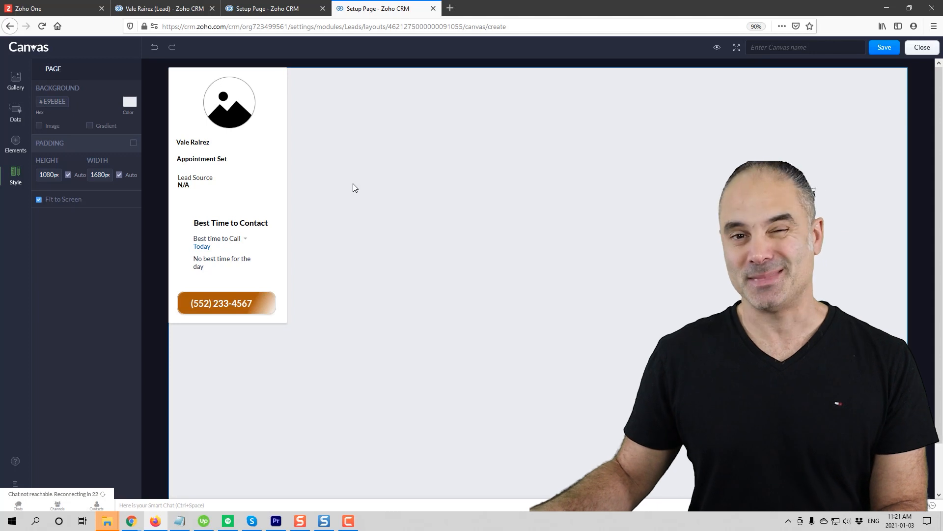
# Step: Add a tab container beside the white section, aligned with the page's upper edge, and extend it down to the section's lower edge
pyautogui.click(15, 144)
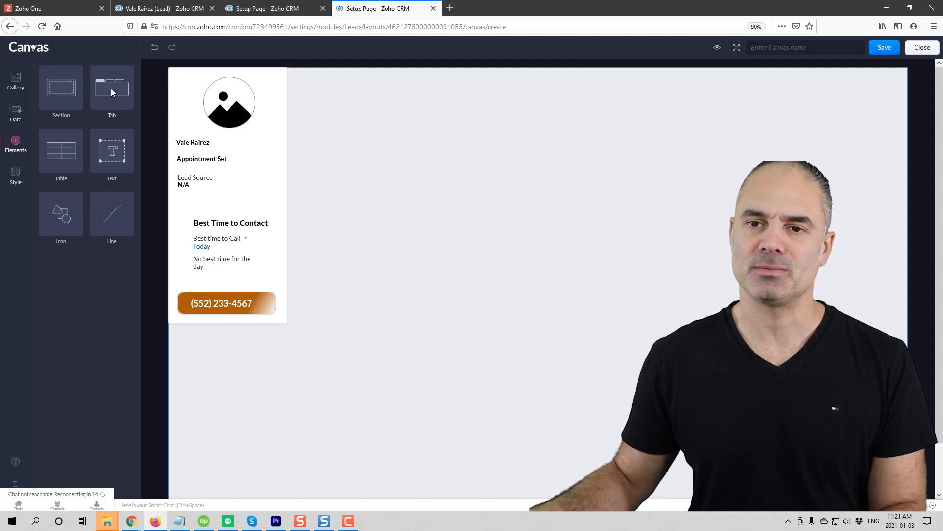
pyautogui.moveTo(112, 87); pyautogui.dragTo(413, 142)
pyautogui.click(543, 179)
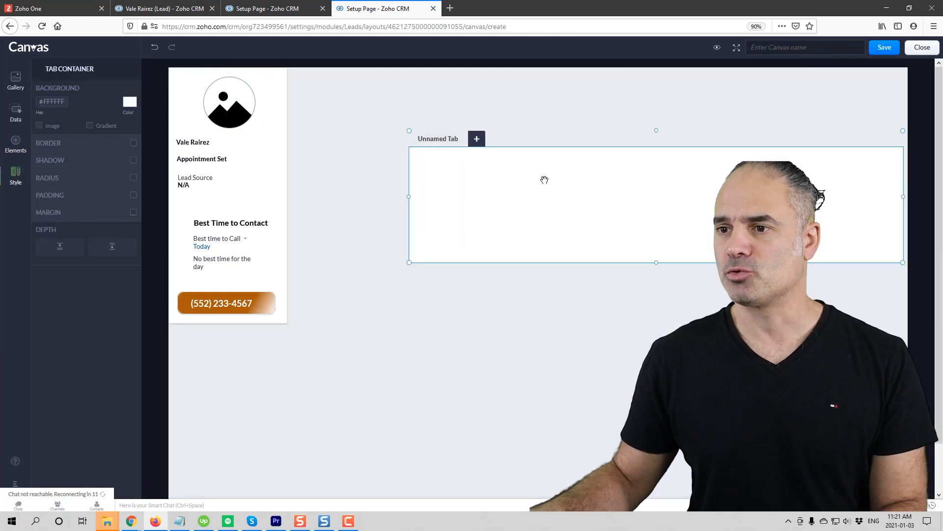
pyautogui.moveTo(527, 170); pyautogui.dragTo(472, 112)
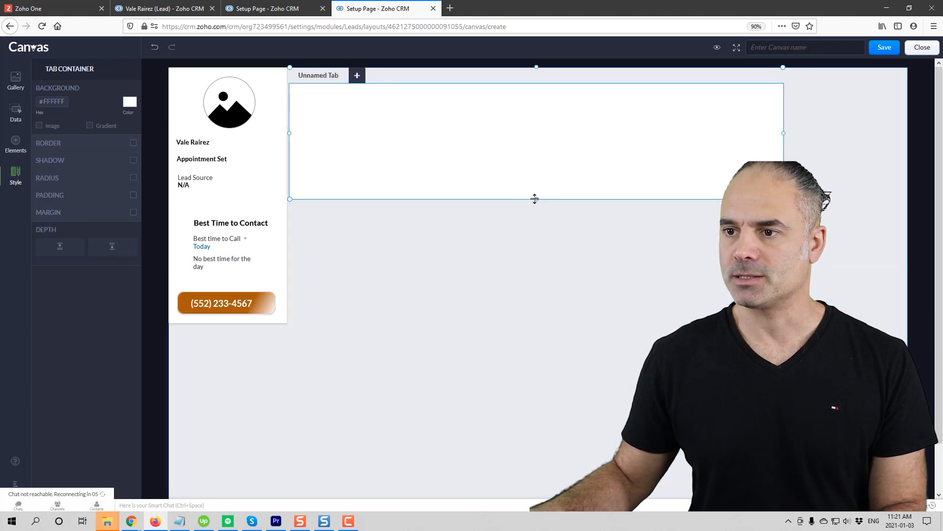
pyautogui.moveTo(535, 200); pyautogui.dragTo(524, 324)
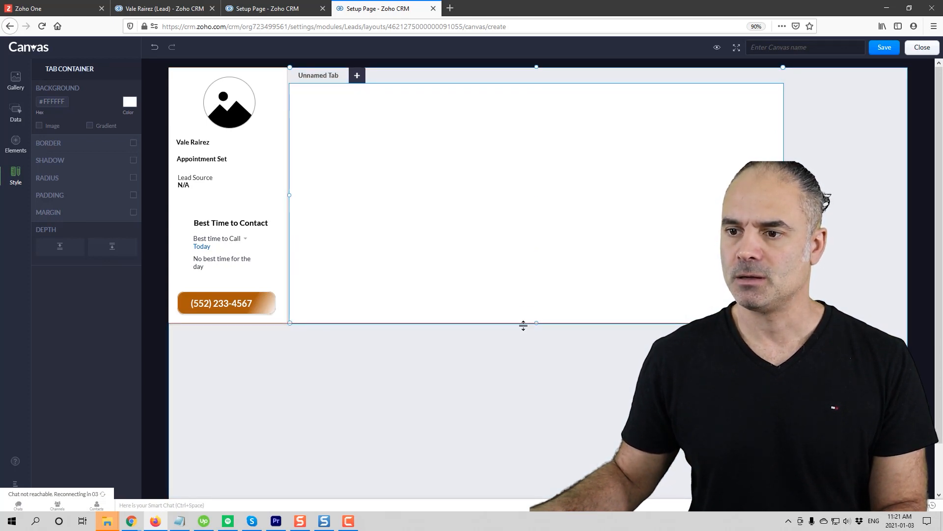
pyautogui.click(581, 369)
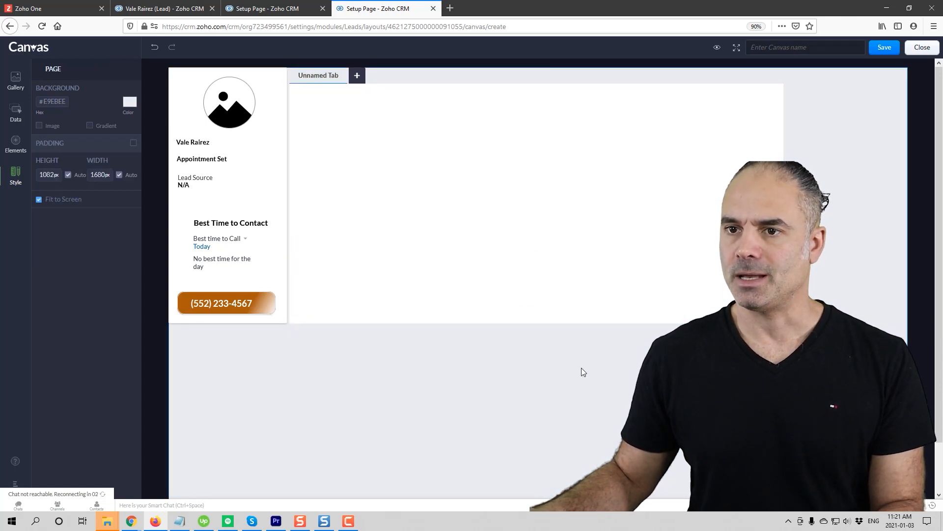
# Step: Rename the unnamed tab as General Info
pyautogui.click(325, 78)
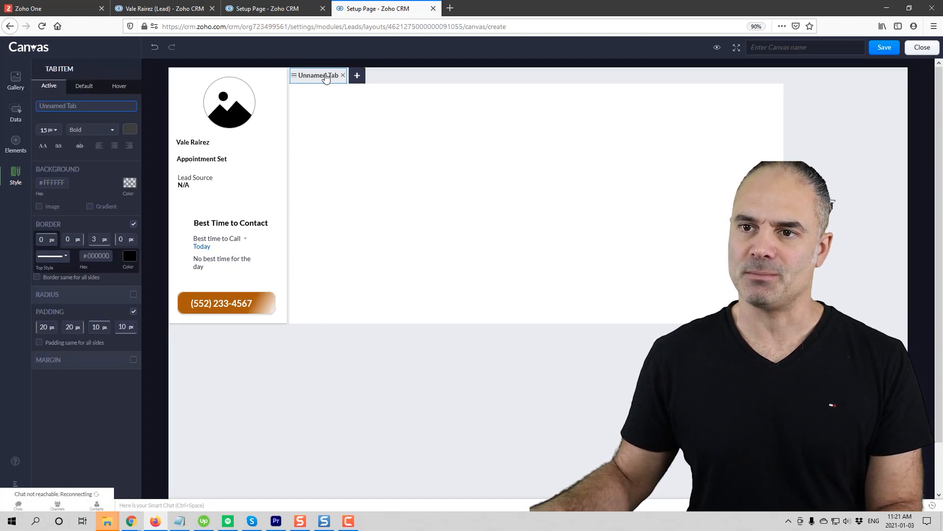
pyautogui.moveTo(28, 100); pyautogui.dragTo(28, 101)
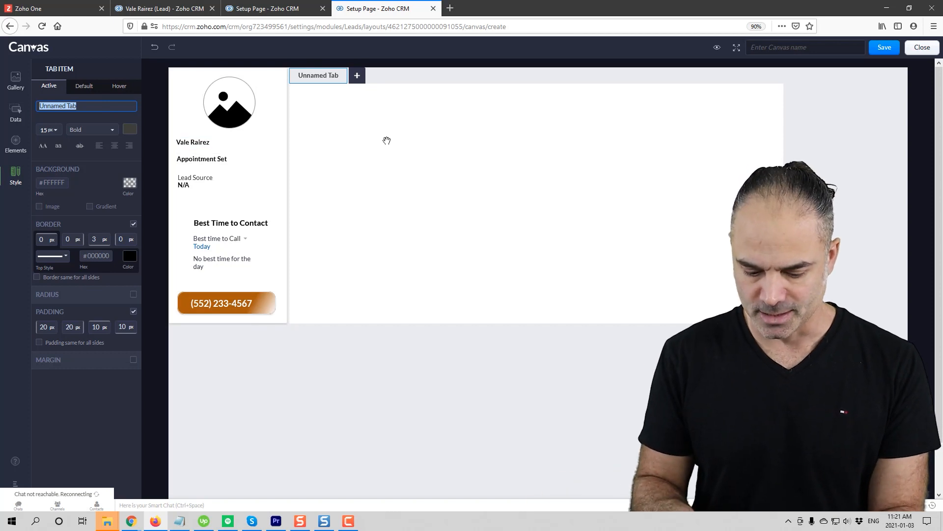
pyautogui.write('Gen')
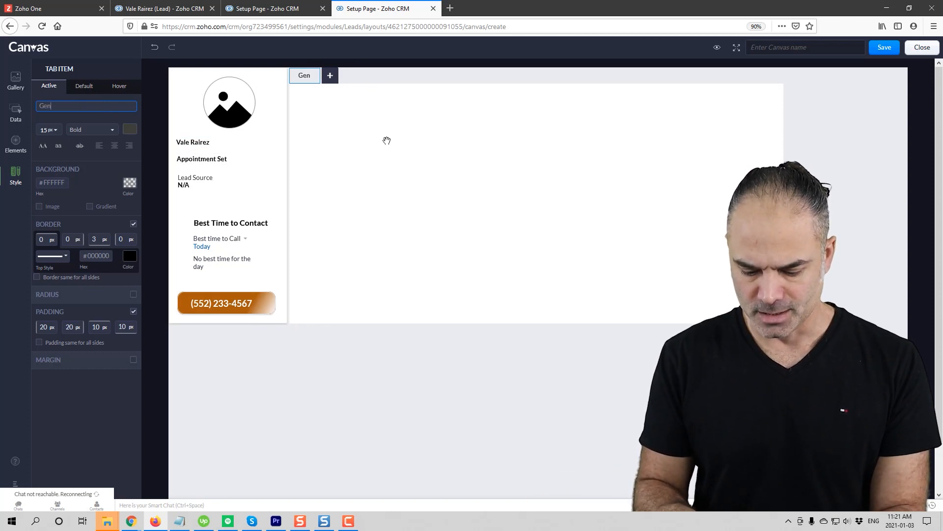
pyautogui.write('eral Info')
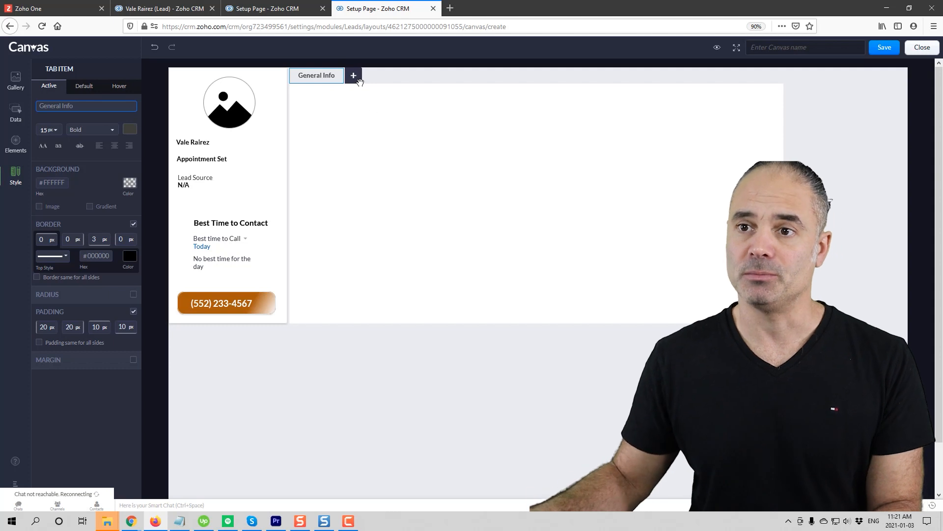
pyautogui.click(346, 191)
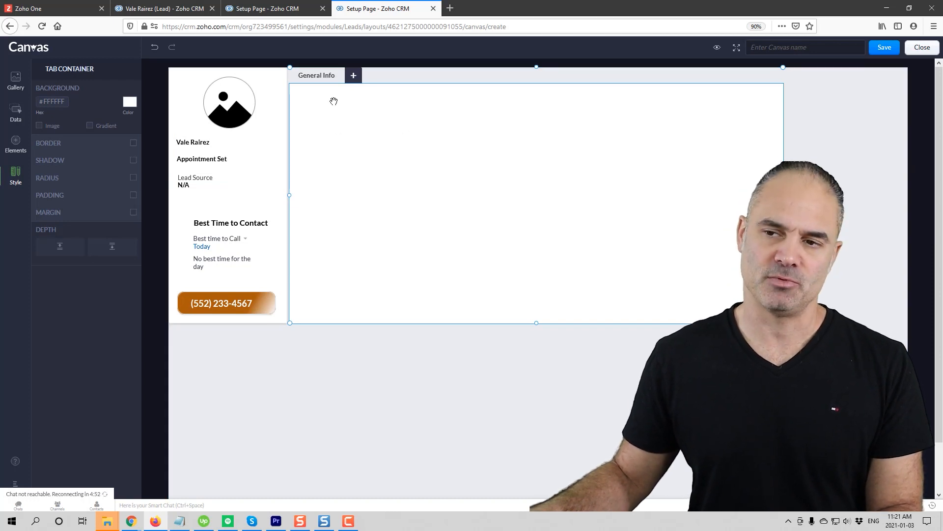
# Step: Add Attachments, Products and Open Activities tabs to the tab container after General Info
pyautogui.click(353, 77)
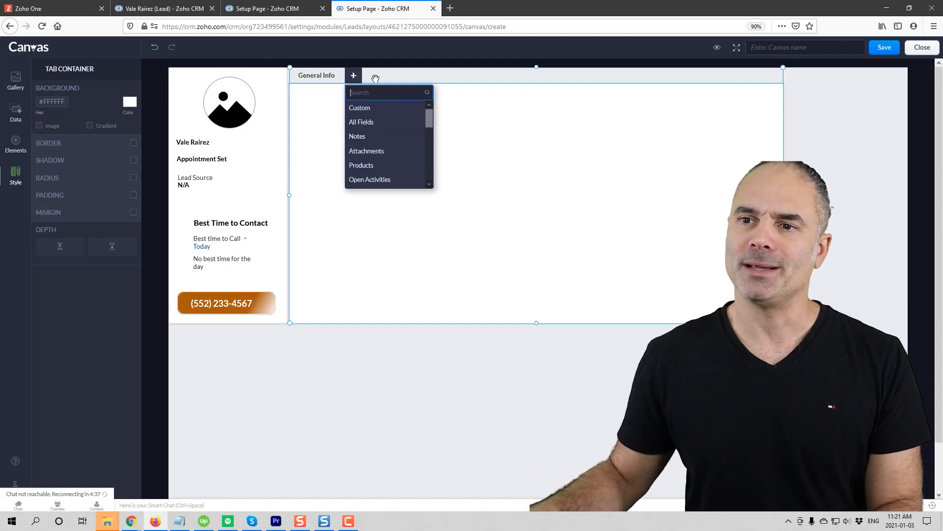
pyautogui.click(393, 151)
pyautogui.click(410, 75)
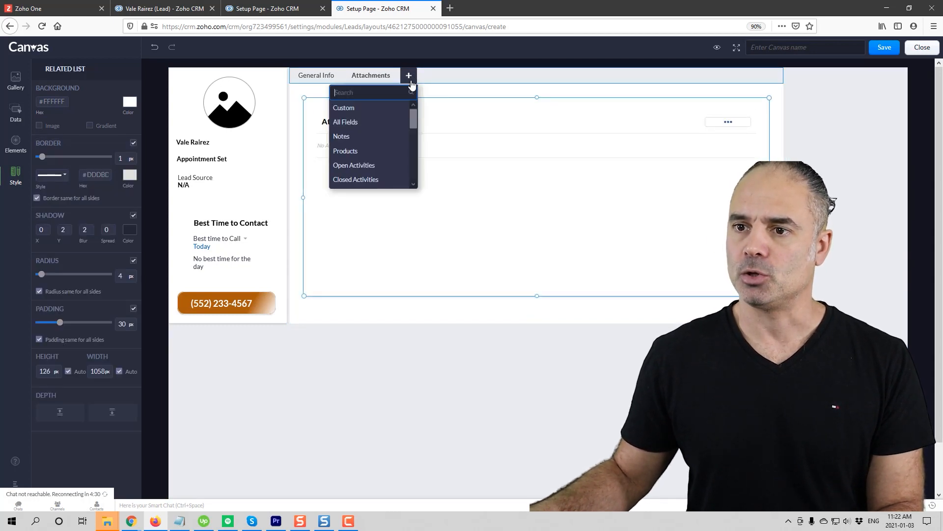
pyautogui.click(390, 153)
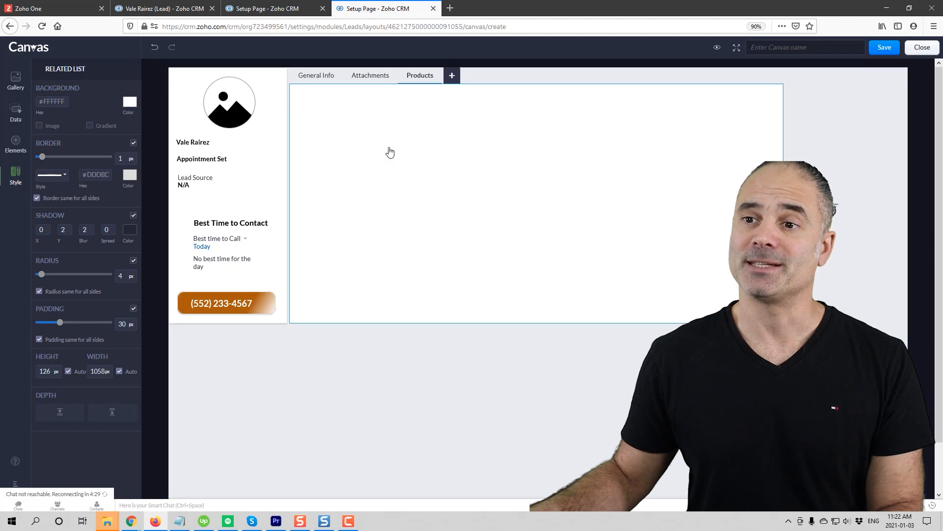
pyautogui.click(452, 77)
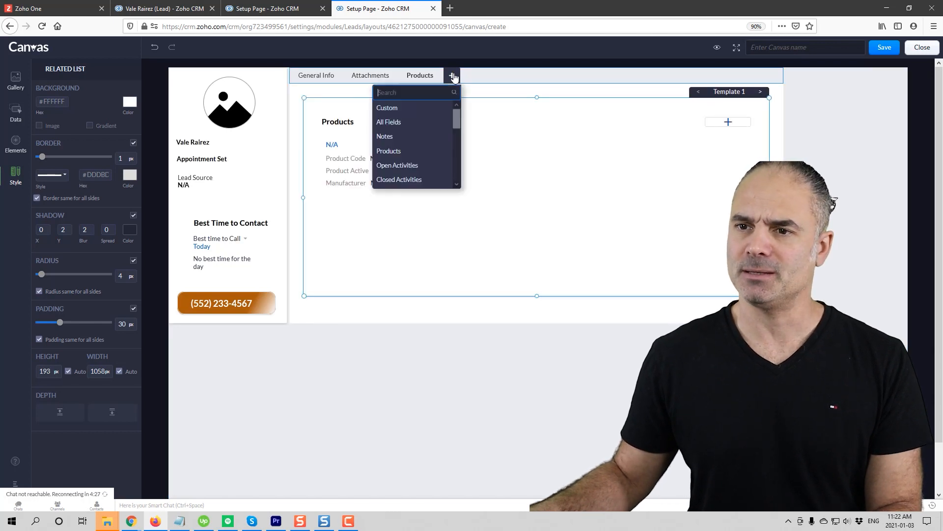
pyautogui.click(423, 166)
# Step: Add a Campaigns tab to the tab container after Open Activities
pyautogui.click(513, 76)
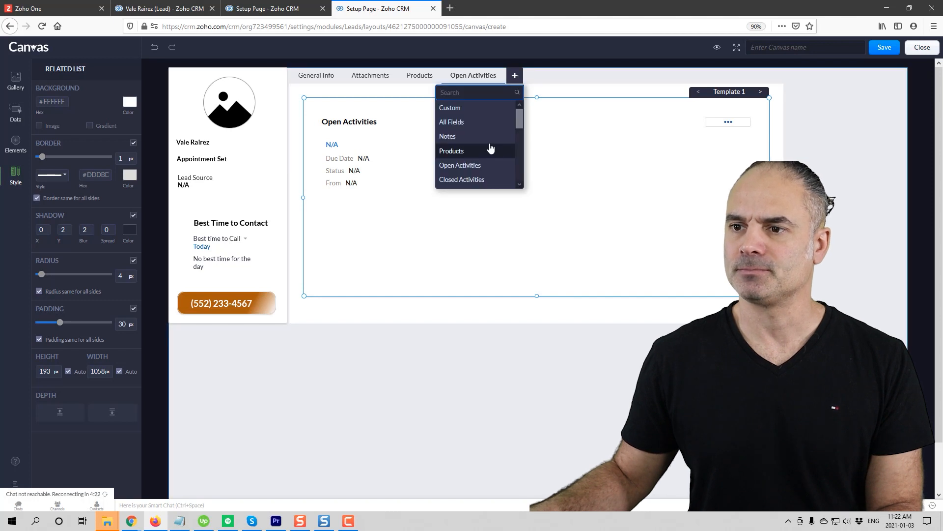
pyautogui.scroll(-2, 479, 147)
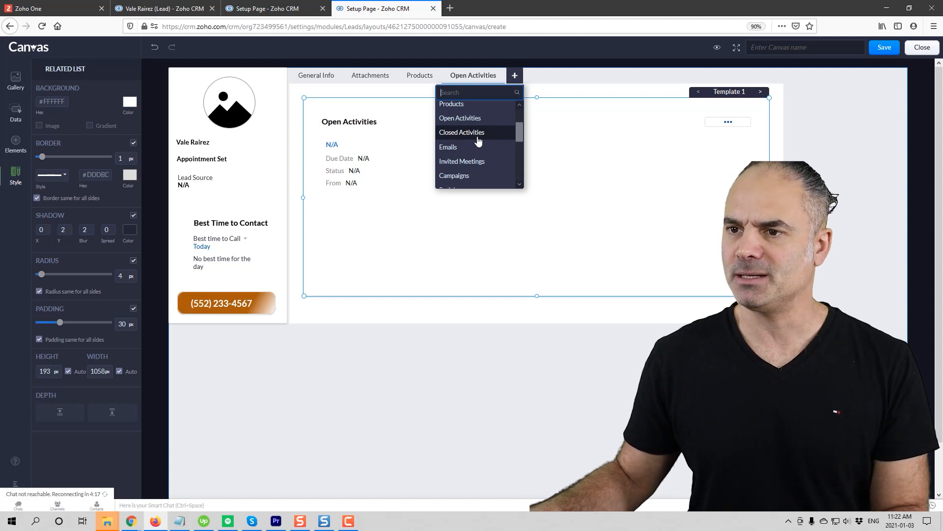
pyautogui.scroll(-2, 480, 140)
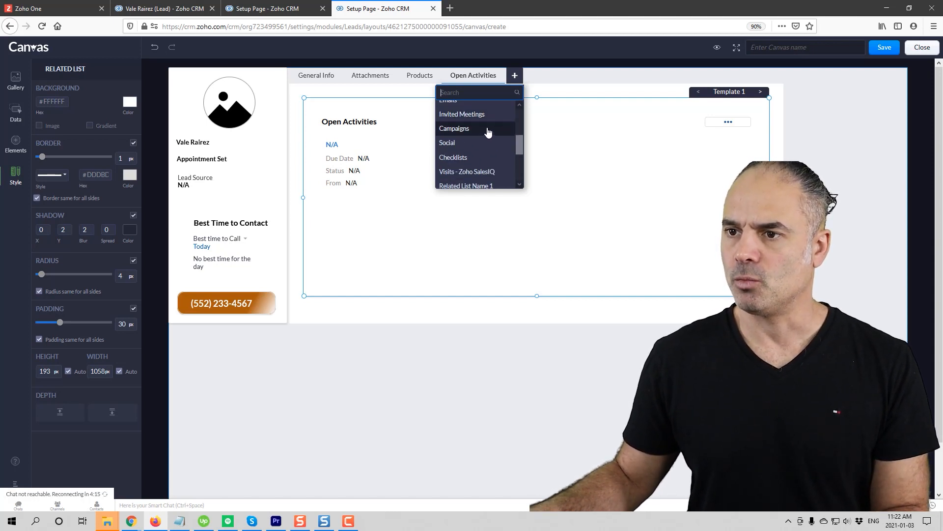
pyautogui.click(488, 129)
# Step: Look through the remaining related lists available as tabs, and return to the General Info tab
pyautogui.click(564, 75)
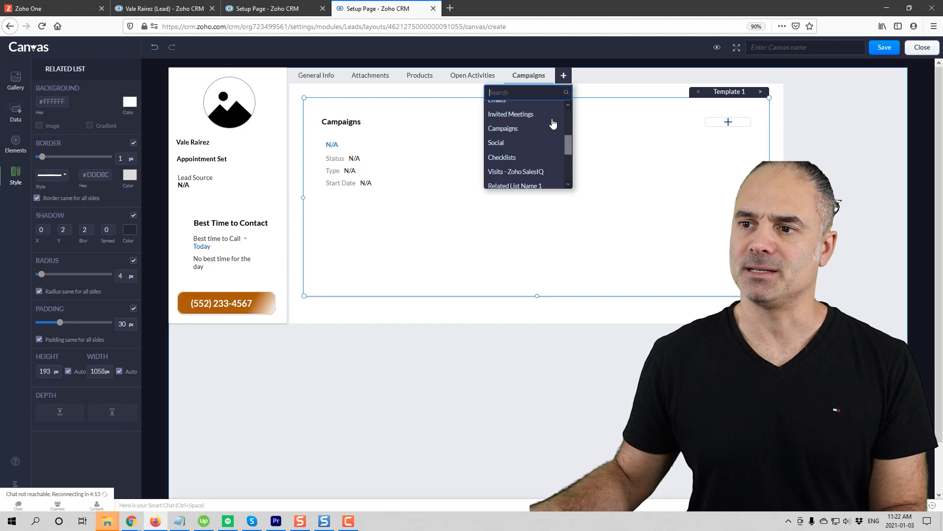
pyautogui.scroll(-3, 540, 142)
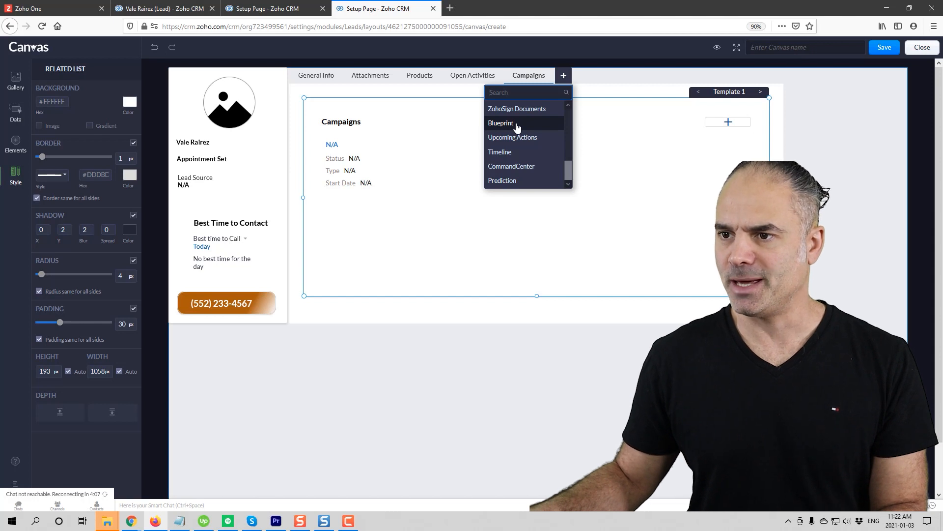
pyautogui.scroll(-1, 520, 158)
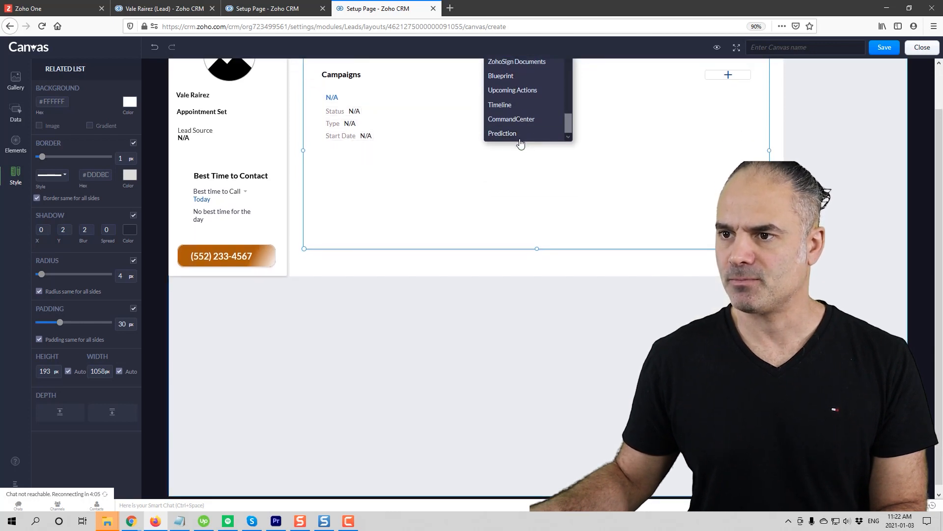
pyautogui.click(517, 308)
pyautogui.scroll(1, 432, 196)
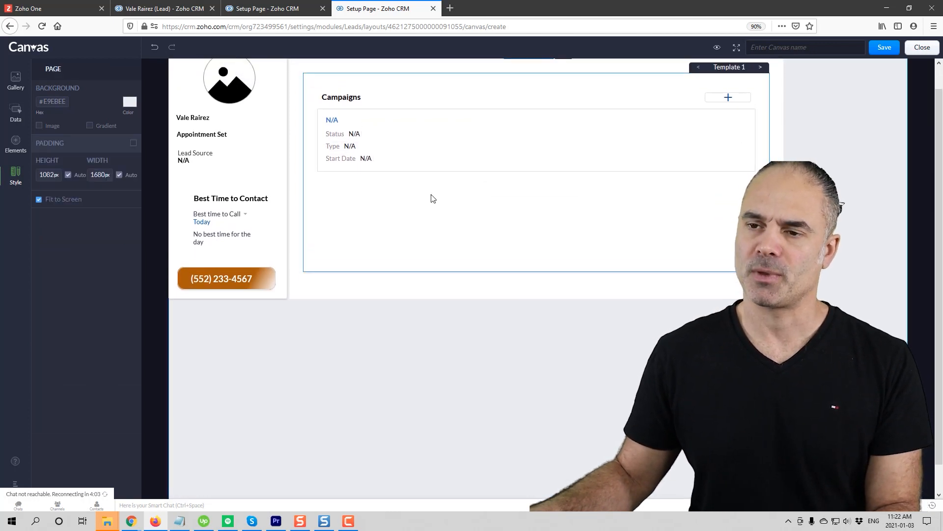
pyautogui.click(319, 76)
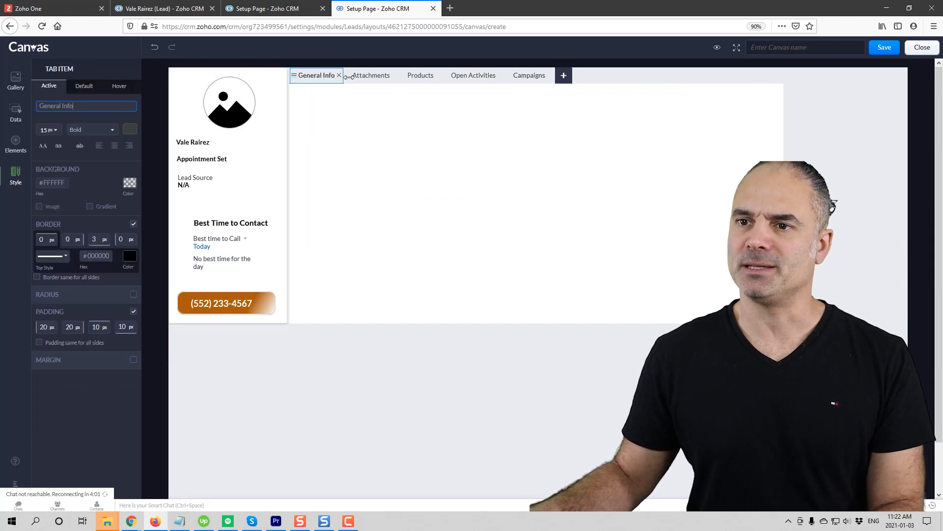
# Step: Show the Attachments and Products tabs' content, and compare the related lists on the open lead record with the canvas
pyautogui.click(376, 81)
pyautogui.click(414, 78)
pyautogui.click(373, 78)
pyautogui.click(191, 12)
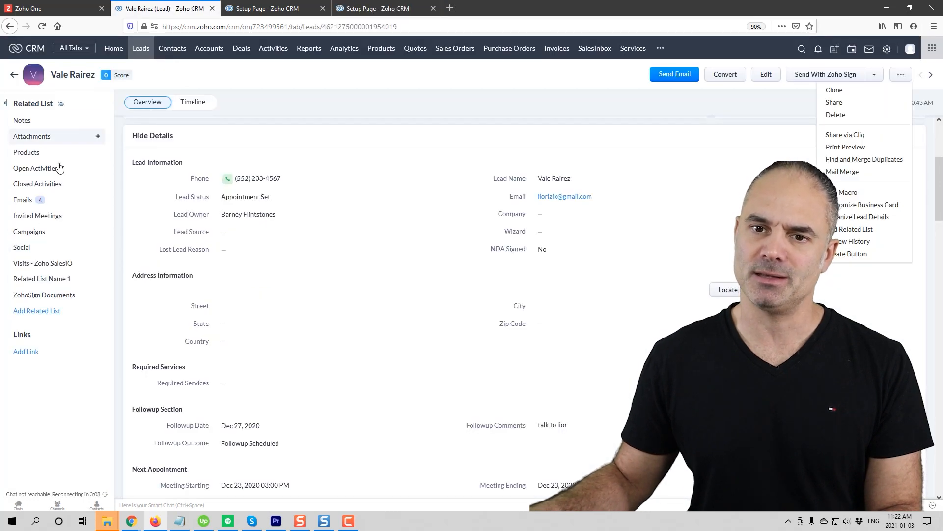
pyautogui.click(388, 10)
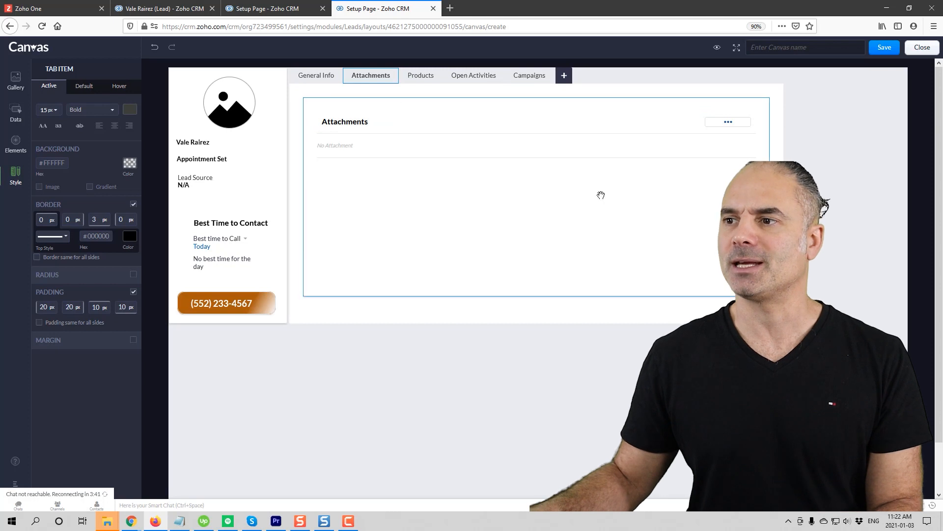
pyautogui.click(355, 343)
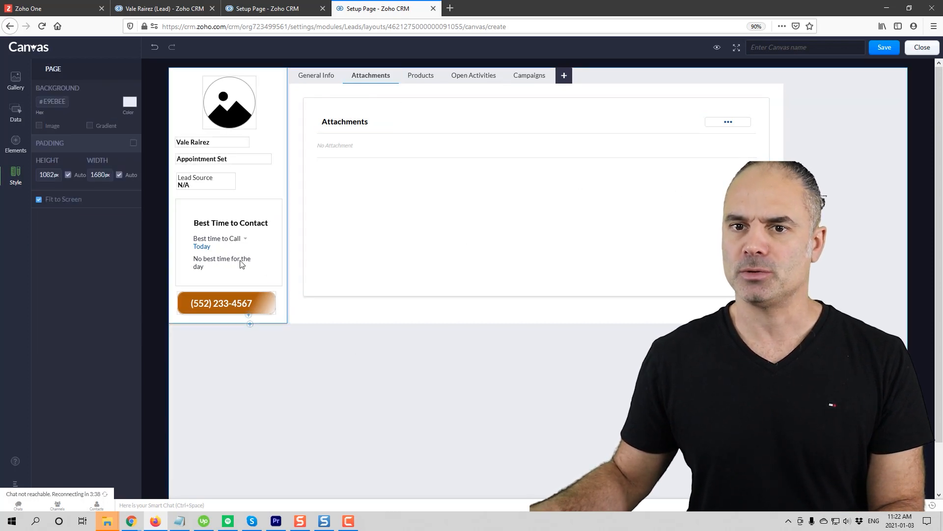
# Step: Find the Notes related list by searching the data items for "note" and place it below the lead details and tab container
pyautogui.click(15, 114)
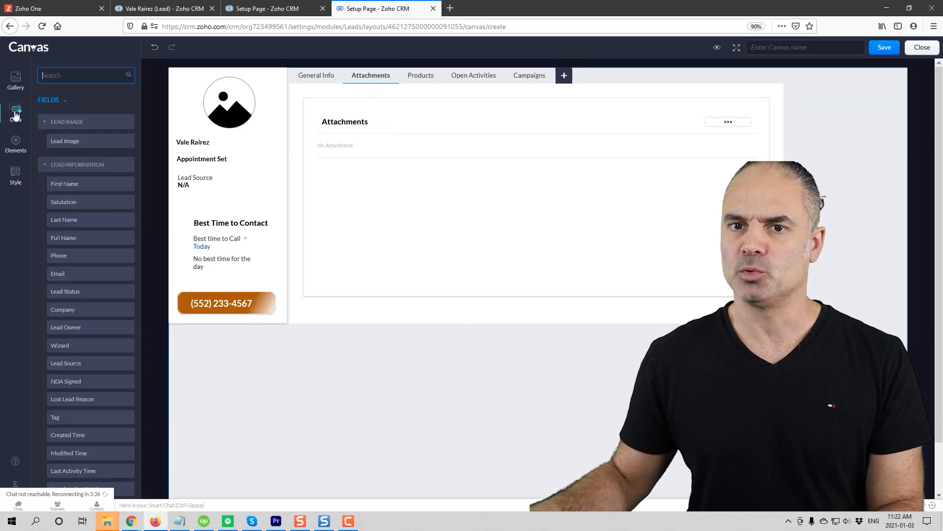
pyautogui.click(42, 121)
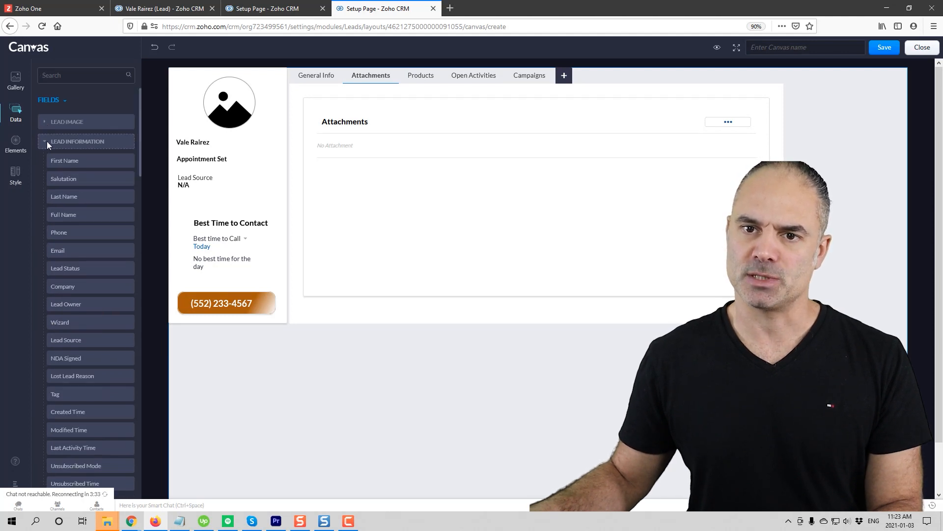
pyautogui.click(43, 141)
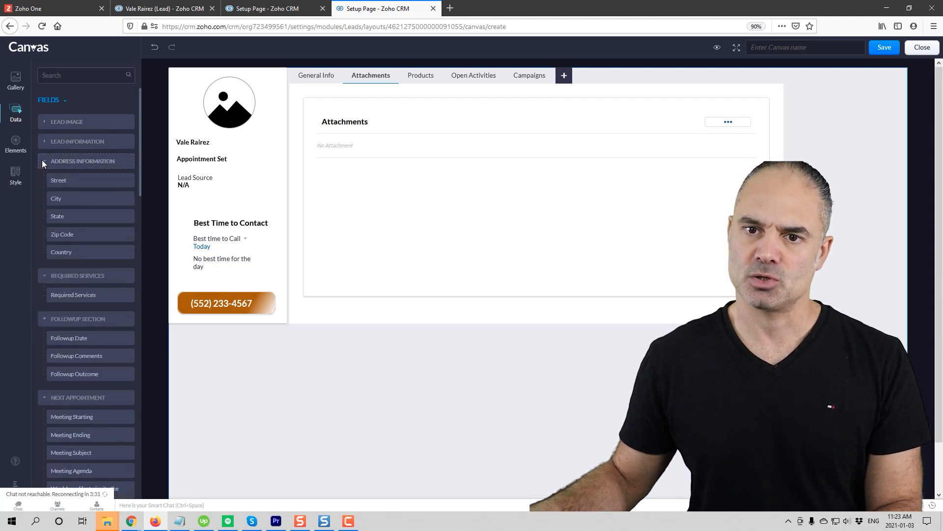
pyautogui.scroll(-3, 62, 249)
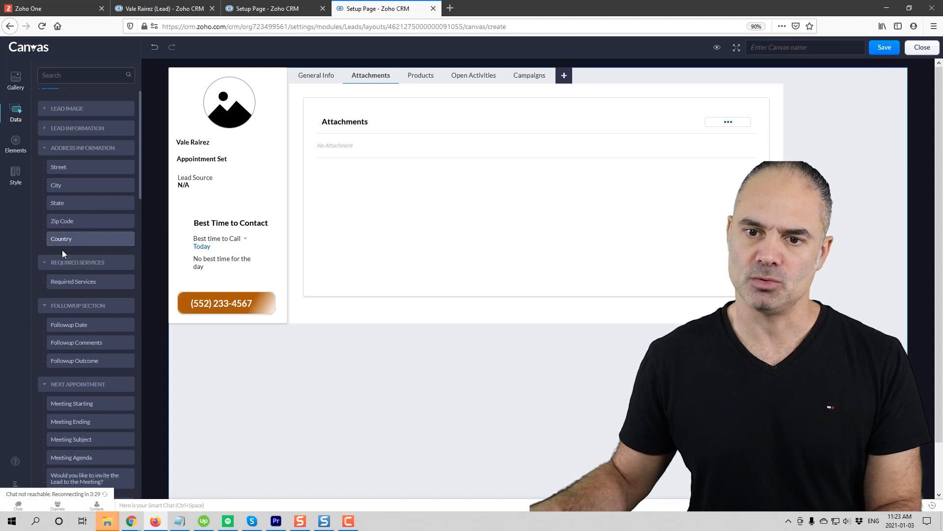
pyautogui.scroll(-10, 100, 241)
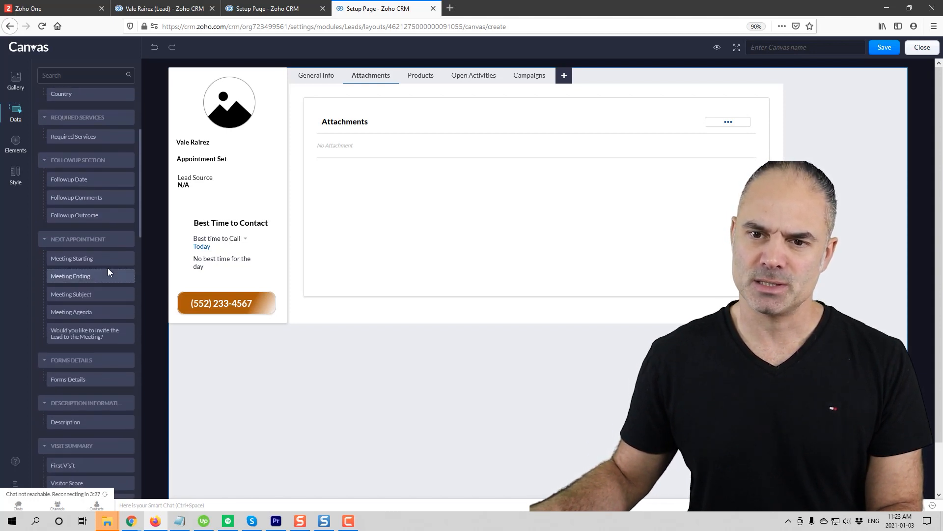
pyautogui.scroll(-3, 102, 276)
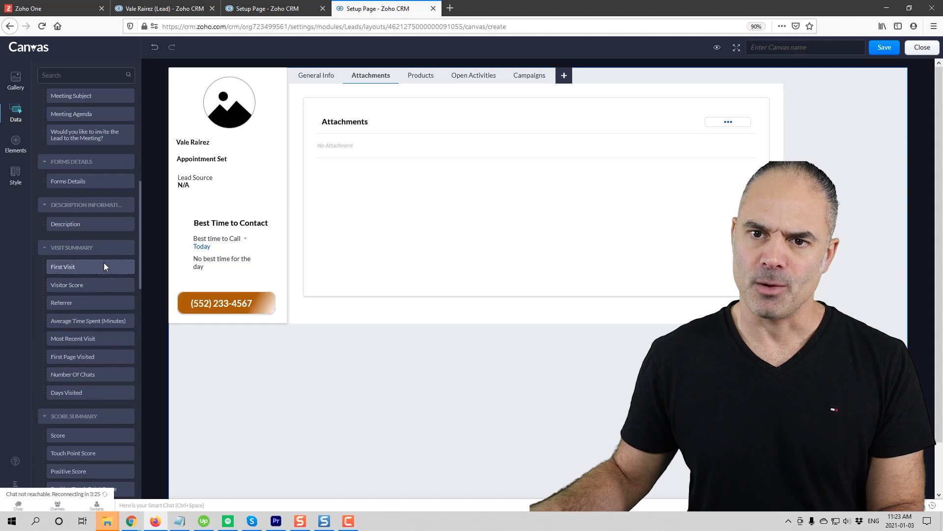
pyautogui.scroll(-3, 101, 261)
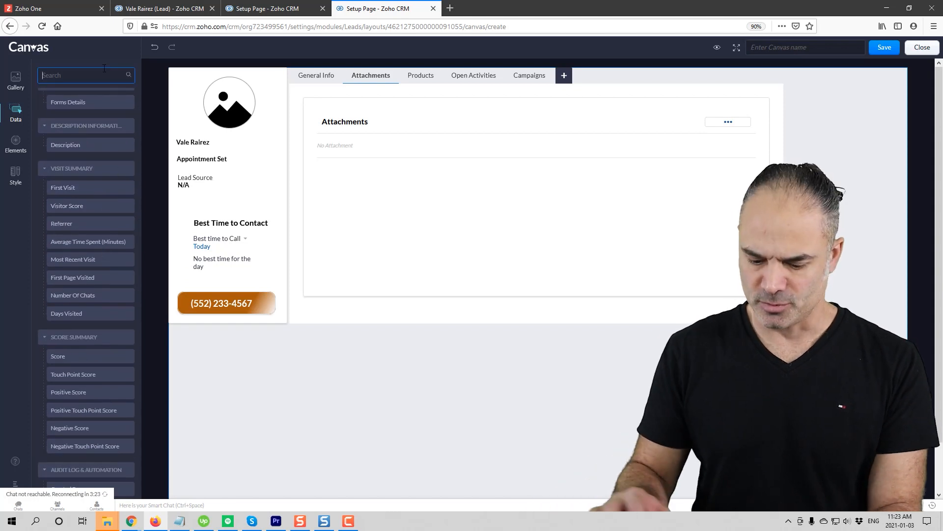
pyautogui.write('note')
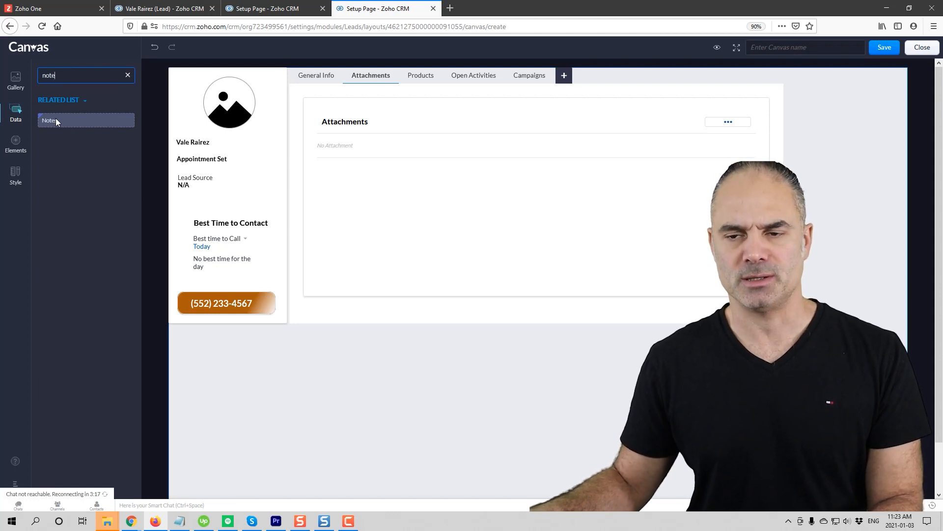
pyautogui.moveTo(75, 128); pyautogui.dragTo(271, 364)
pyautogui.moveTo(437, 370); pyautogui.dragTo(344, 335)
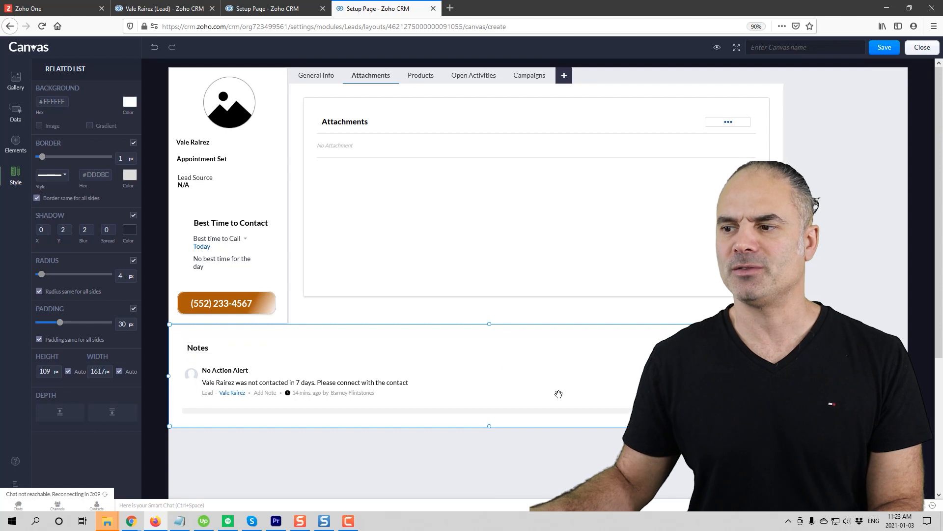
# Step: Narrow the tab container to roughly three-fifths of its width, moving only its right edge inward
pyautogui.click(916, 275)
pyautogui.click(712, 366)
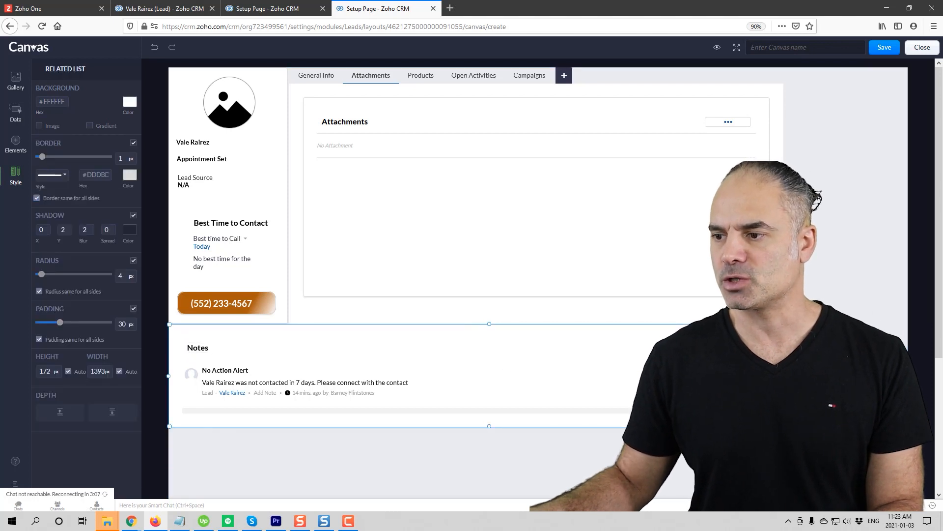
pyautogui.click(815, 376)
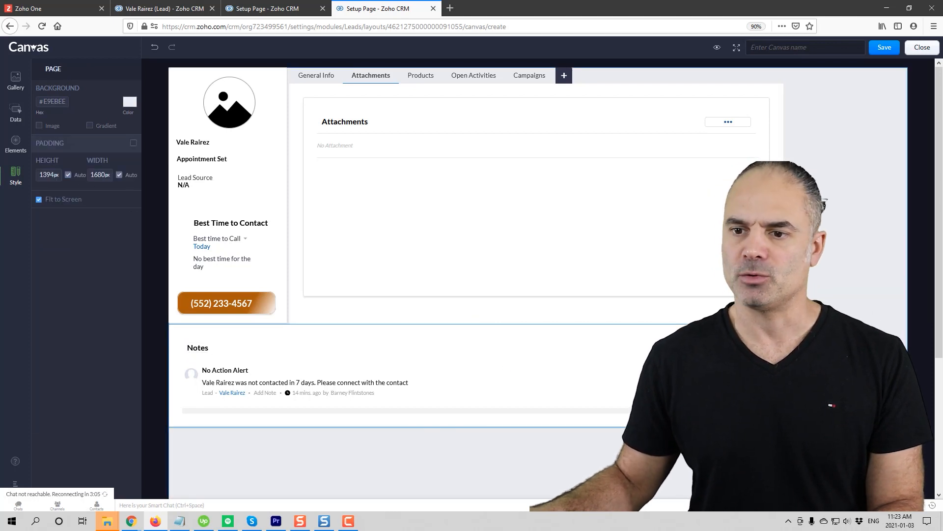
pyautogui.click(628, 368)
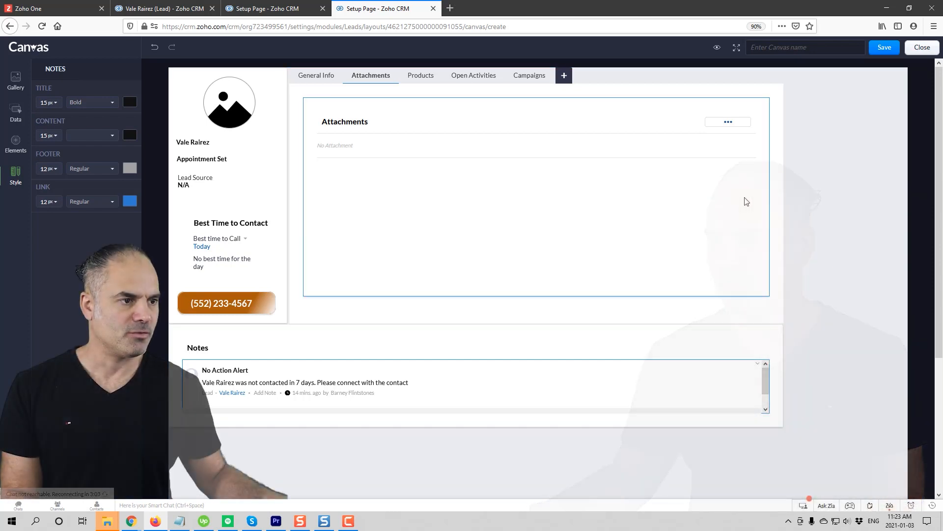
pyautogui.click(764, 196)
pyautogui.click(779, 206)
pyautogui.moveTo(781, 197); pyautogui.dragTo(597, 197)
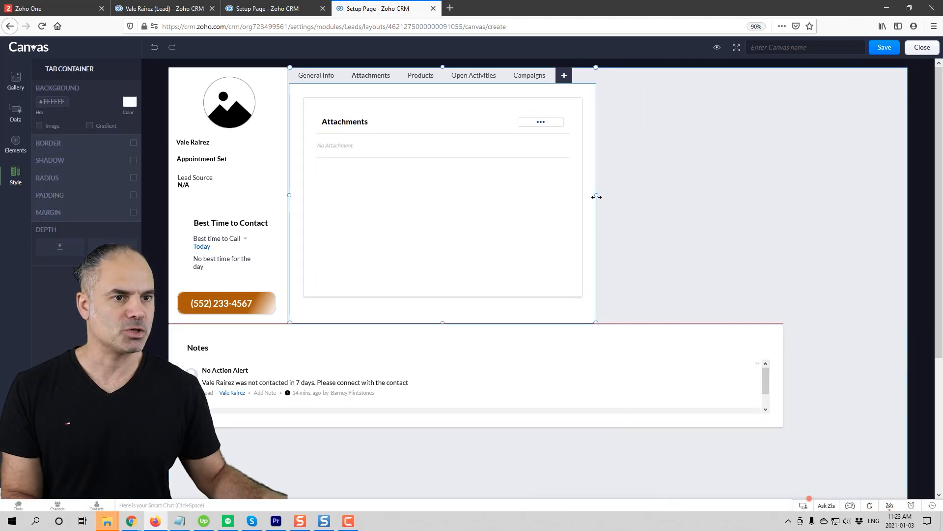
# Step: Narrow the Notes list and move it into the free space beside the tab container at the top of the page
pyautogui.click(468, 334)
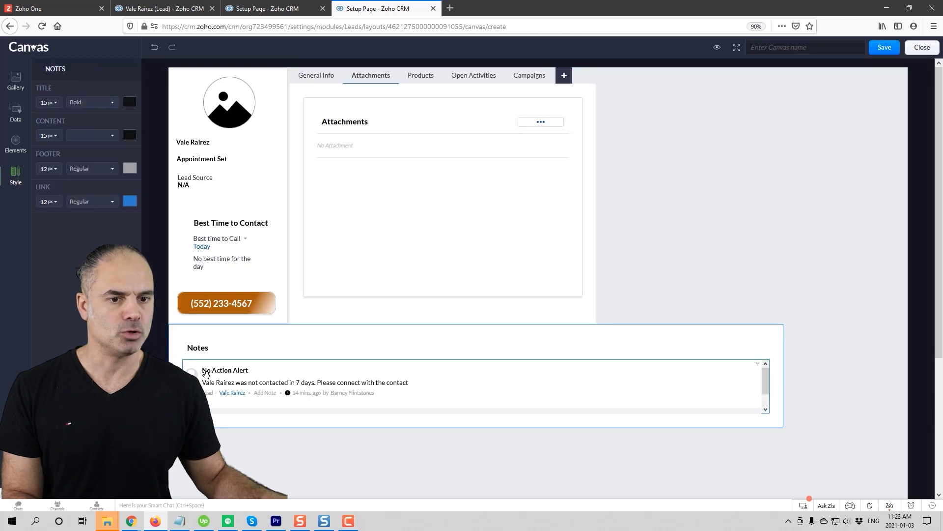
pyautogui.moveTo(719, 343); pyautogui.dragTo(789, 339)
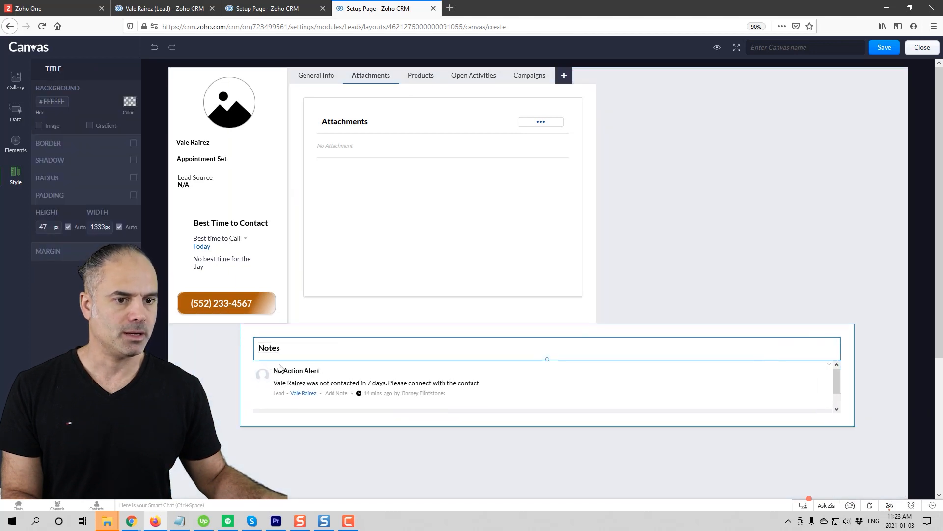
pyautogui.click(241, 376)
pyautogui.moveTo(259, 375); pyautogui.dragTo(611, 376)
pyautogui.moveTo(814, 328); pyautogui.dragTo(637, 117)
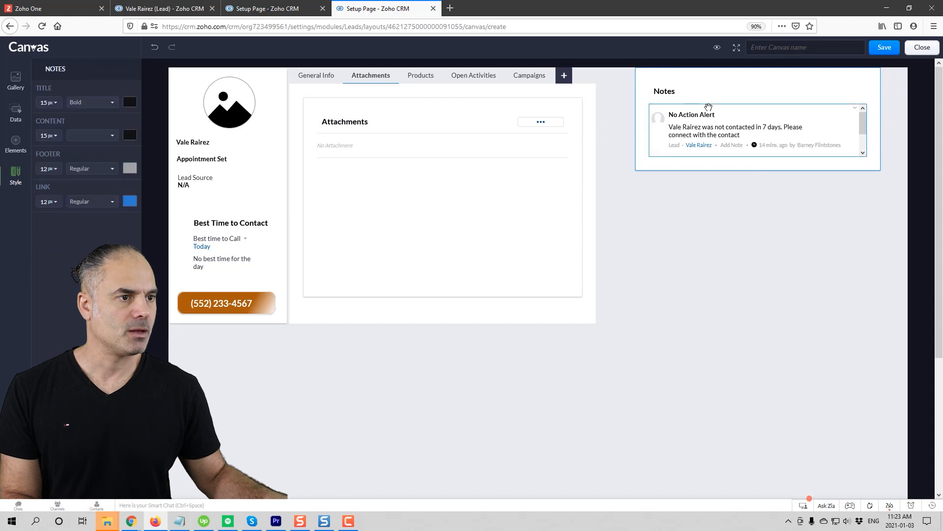
# Step: Lower the Notes list slightly and extend its left edge until it nearly touches the tab container
pyautogui.click(740, 95)
pyautogui.click(762, 77)
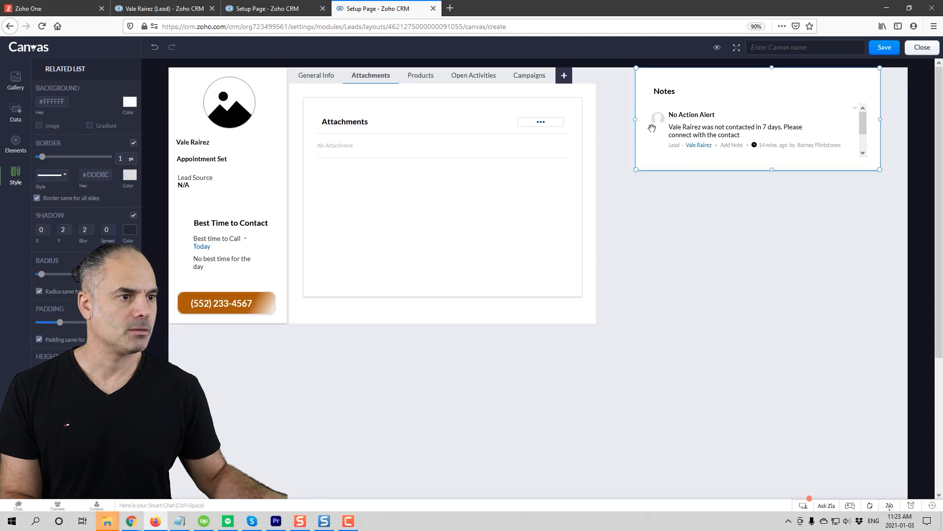
pyautogui.moveTo(622, 119); pyautogui.dragTo(597, 119)
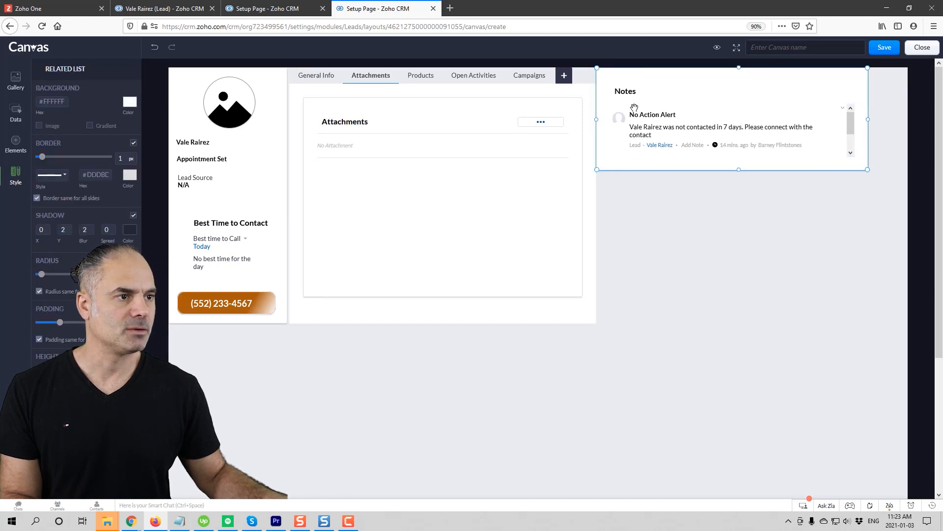
pyautogui.moveTo(824, 74); pyautogui.dragTo(863, 98)
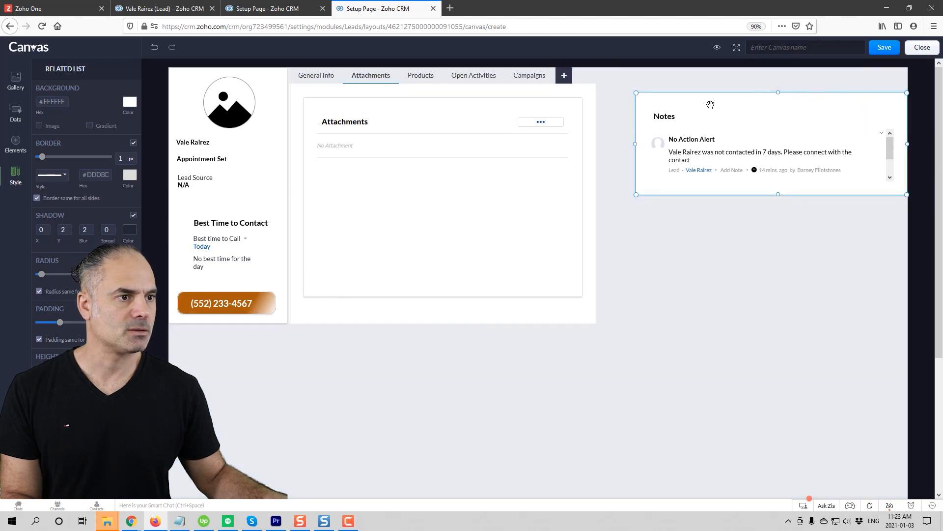
pyautogui.moveTo(636, 143); pyautogui.dragTo(598, 143)
pyautogui.click(607, 140)
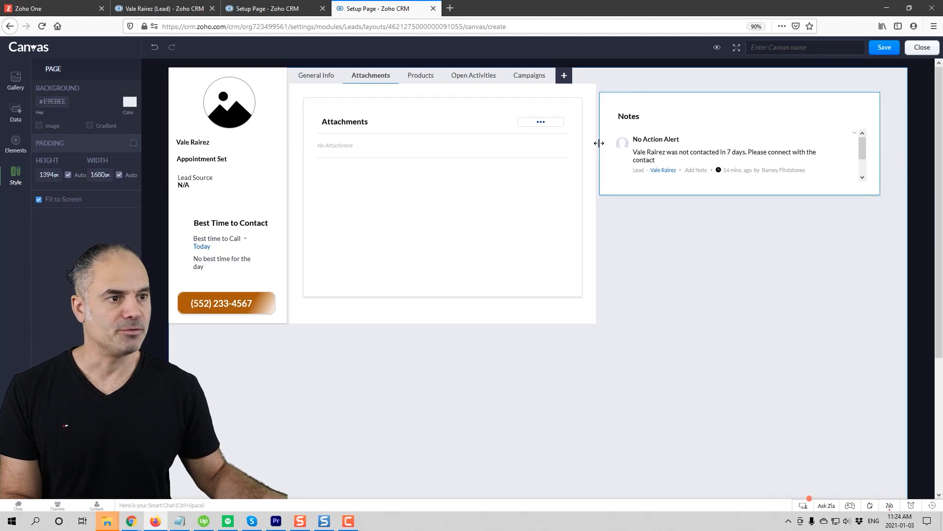
pyautogui.moveTo(599, 143); pyautogui.dragTo(599, 142)
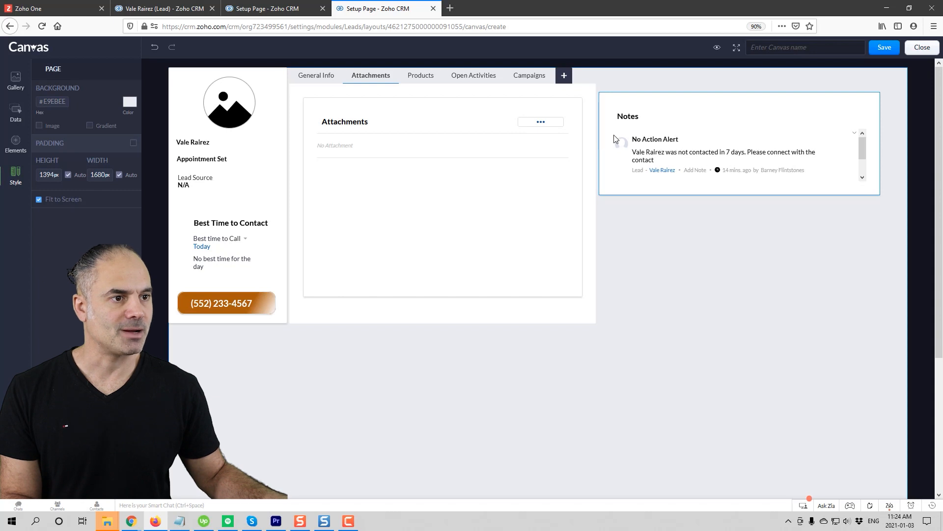
# Step: Align the Notes list's top with the tab content area and widen it from the tab container to the page's right edge
pyautogui.moveTo(815, 97); pyautogui.dragTo(843, 92)
pyautogui.rightClick(842, 92)
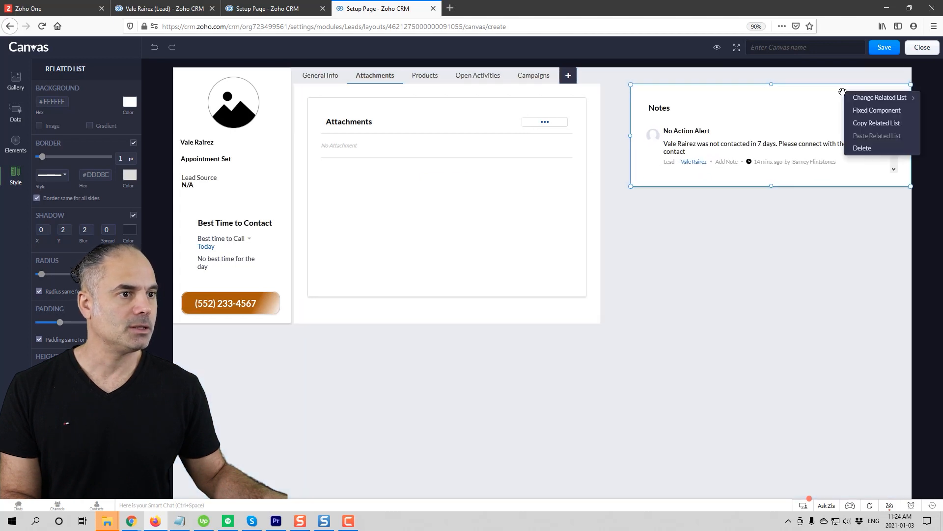
pyautogui.click(742, 90)
pyautogui.moveTo(628, 135); pyautogui.dragTo(600, 130)
pyautogui.click(726, 290)
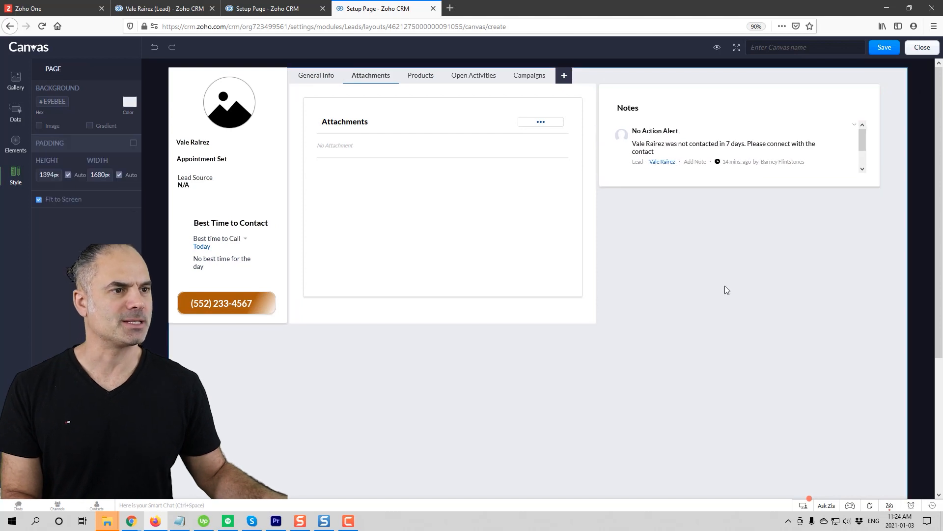
pyautogui.click(816, 94)
pyautogui.moveTo(754, 83)
pyautogui.mouseDown()
pyautogui.moveTo(742, 98)
pyautogui.moveTo(750, 83)
pyautogui.mouseUp()
pyautogui.click(759, 254)
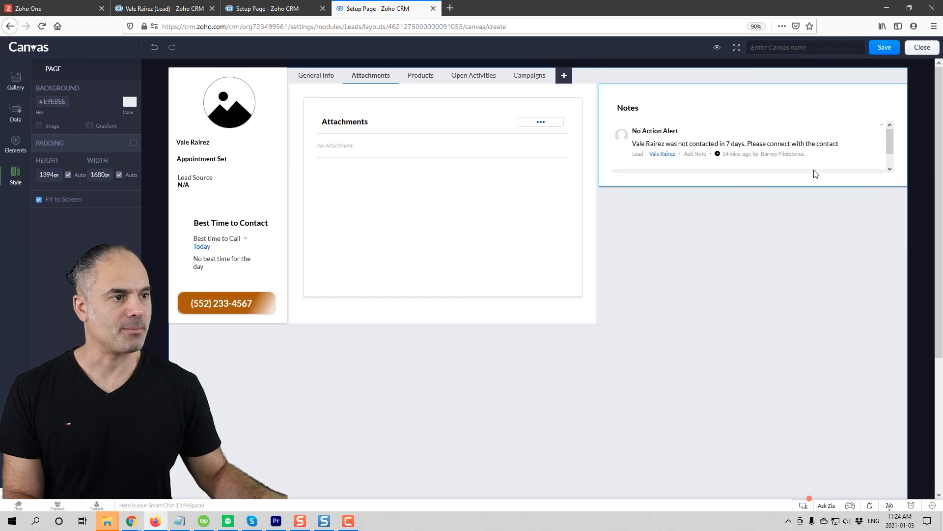
# Step: Extend the Notes list downward until its bottom edge aligns with the tab container's bottom
pyautogui.click(826, 110)
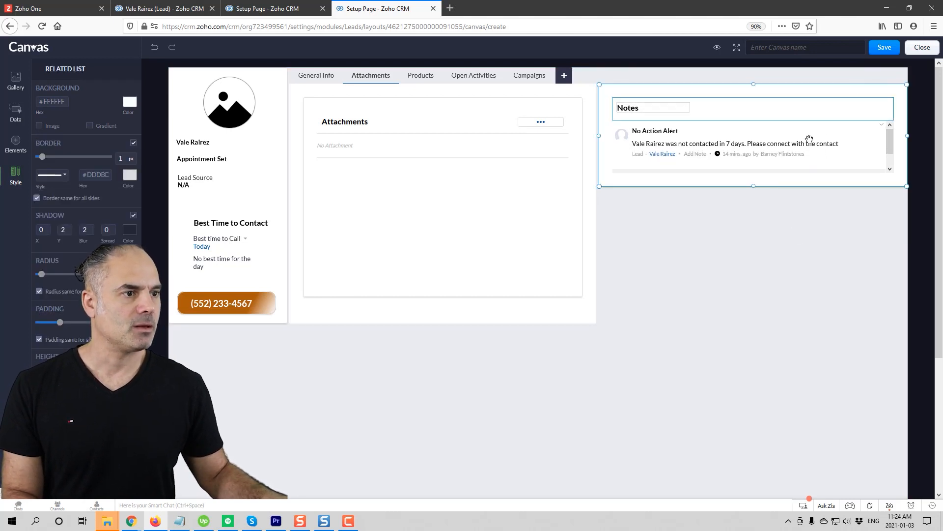
pyautogui.moveTo(754, 188); pyautogui.dragTo(736, 322)
pyautogui.click(741, 297)
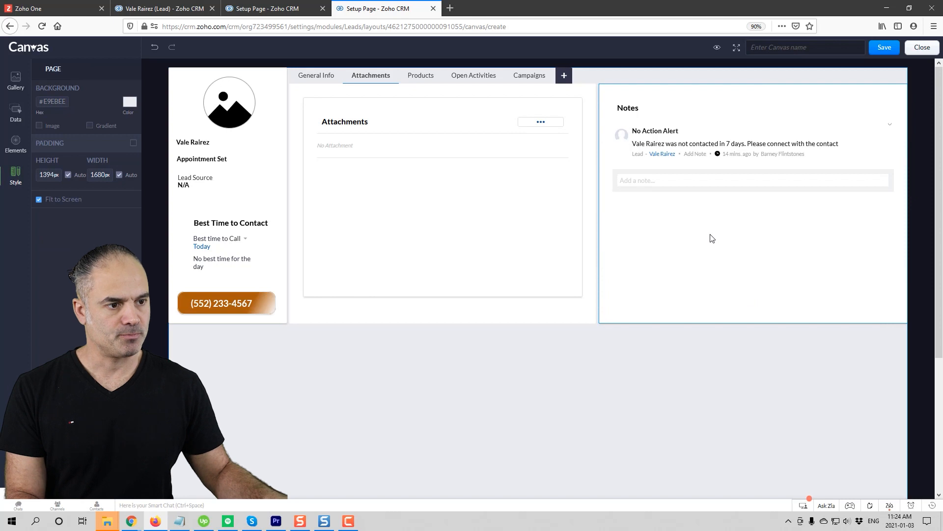
pyautogui.click(700, 243)
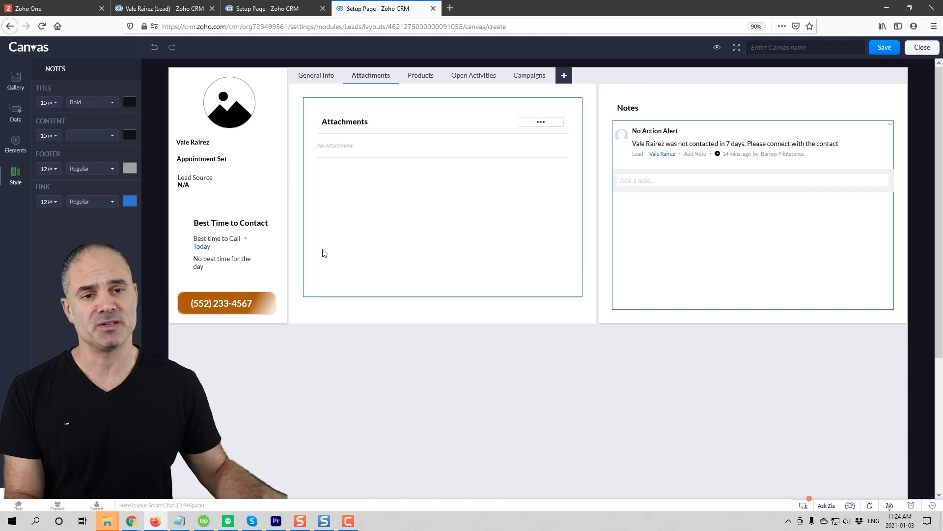
# Step: Search the data items for "blue" and place the Blueprint related list below the tab container and Notes list
pyautogui.click(12, 113)
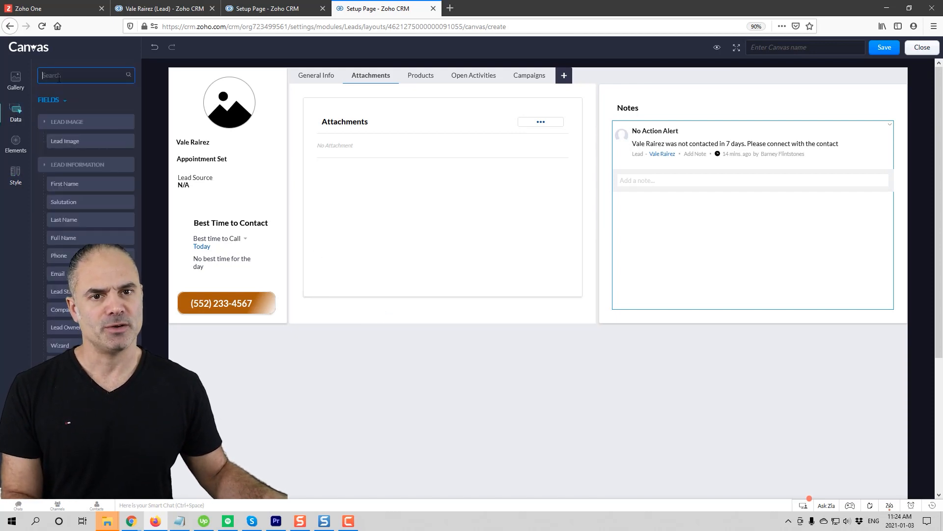
pyautogui.write('blue')
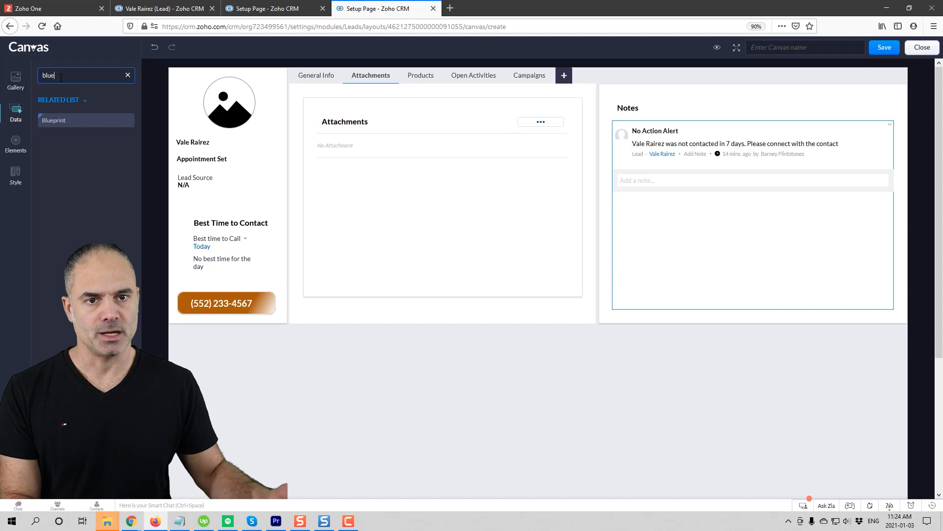
pyautogui.moveTo(64, 119); pyautogui.dragTo(384, 386)
pyautogui.moveTo(471, 376); pyautogui.dragTo(392, 342)
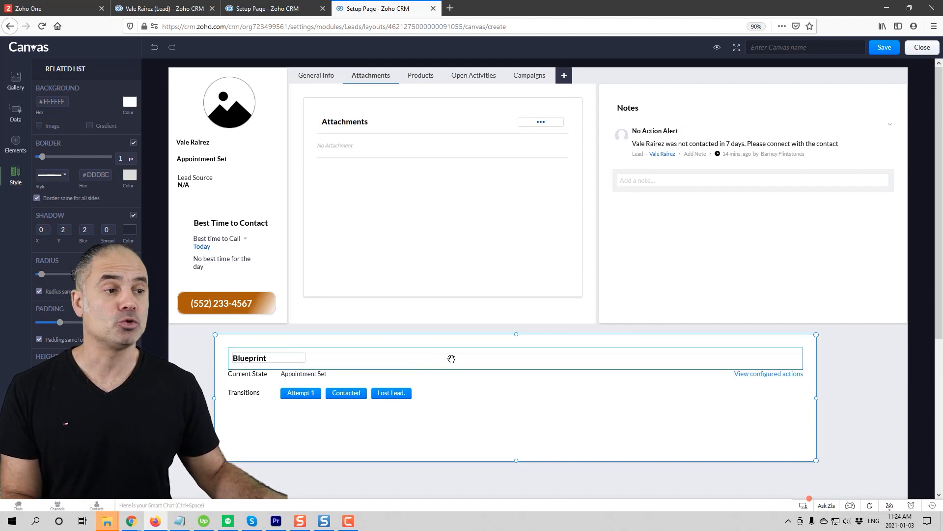
# Step: Shorten the Notes list to roughly two-thirds of its height by raising its bottom edge
pyautogui.click(727, 273)
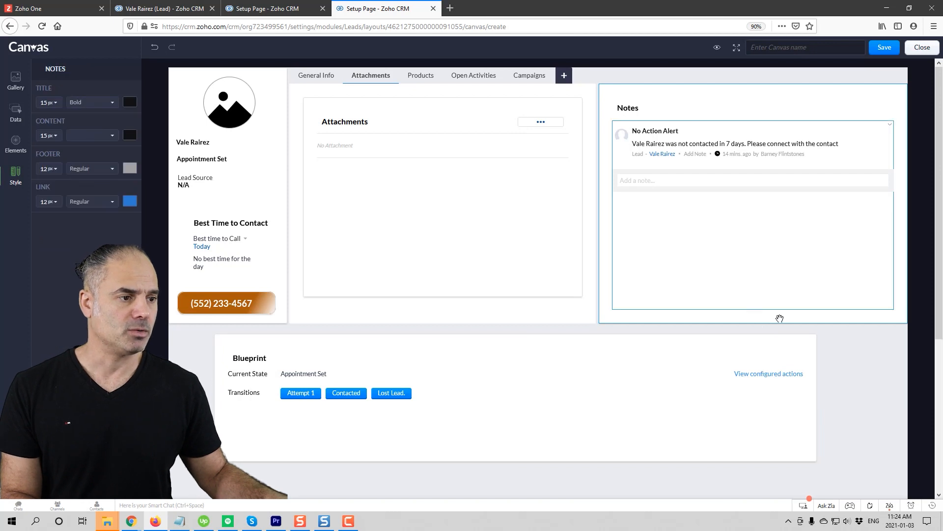
pyautogui.click(780, 318)
pyautogui.moveTo(752, 322); pyautogui.dragTo(757, 238)
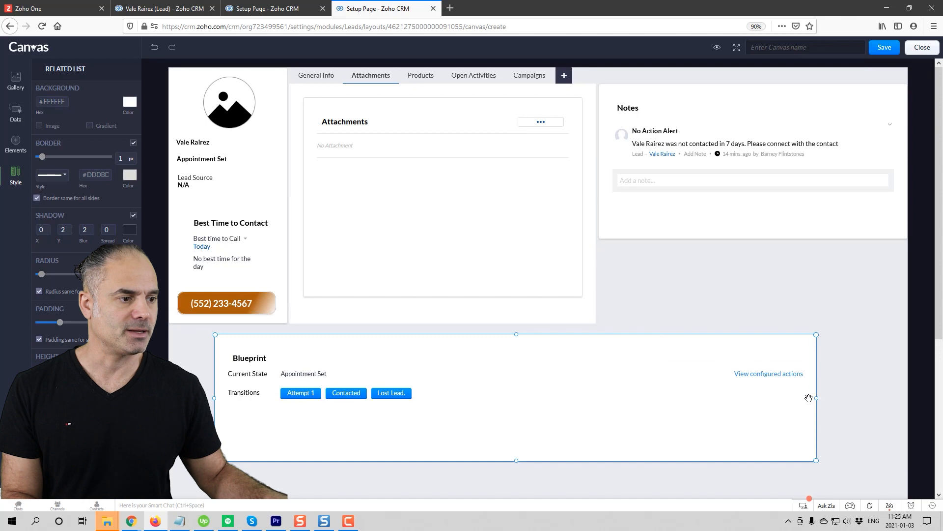
# Step: Narrow the Blueprint list, place it directly under the Notes list and stretch it to the page's right edge
pyautogui.moveTo(817, 398); pyautogui.dragTo(460, 397)
pyautogui.moveTo(413, 342); pyautogui.dragTo(795, 247)
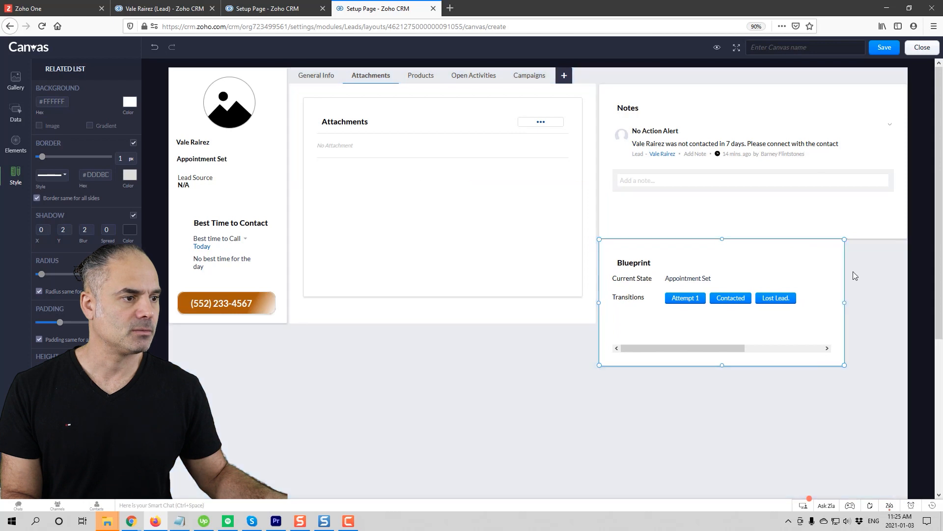
pyautogui.moveTo(845, 304); pyautogui.dragTo(907, 302)
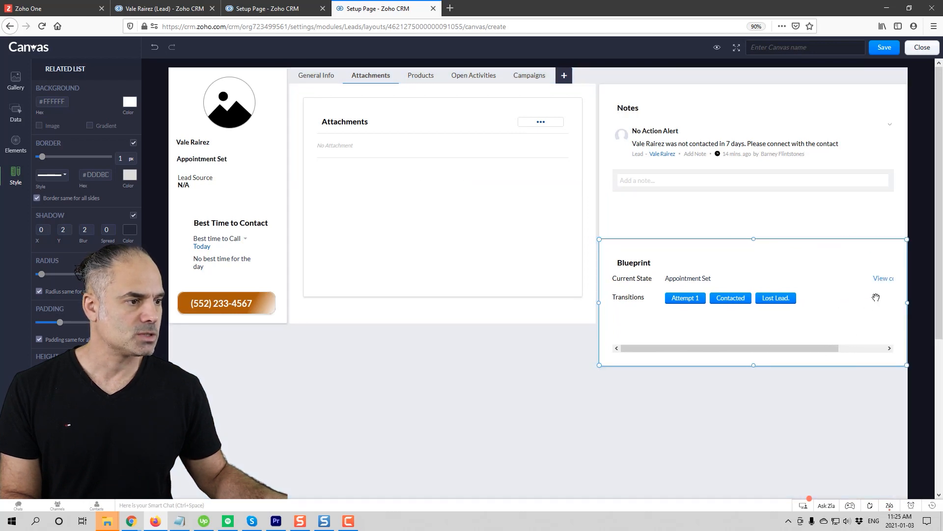
# Step: Place the Blueprint list just below the lead details card and widen it to the tab container's right edge, leaving a small gap above
pyautogui.moveTo(837, 248); pyautogui.dragTo(415, 337)
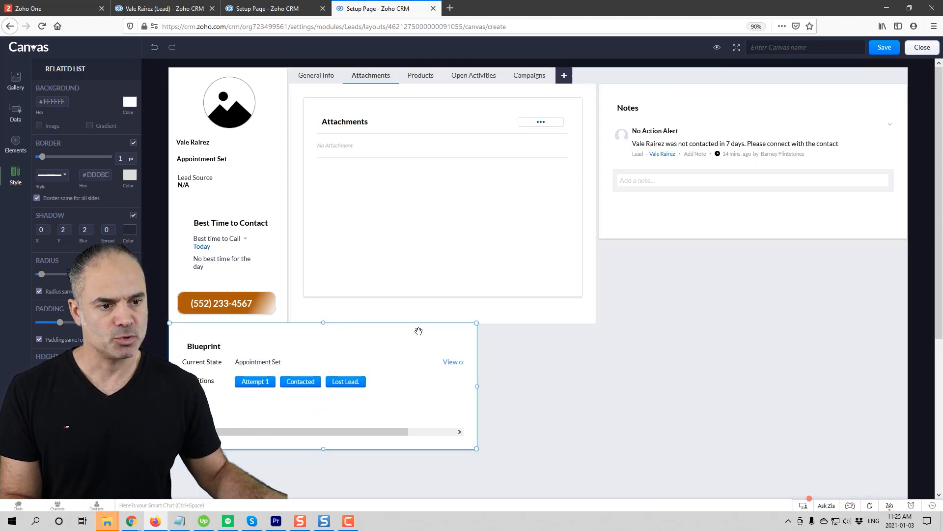
pyautogui.moveTo(476, 388); pyautogui.dragTo(596, 388)
pyautogui.click(649, 361)
pyautogui.moveTo(590, 342); pyautogui.dragTo(574, 335)
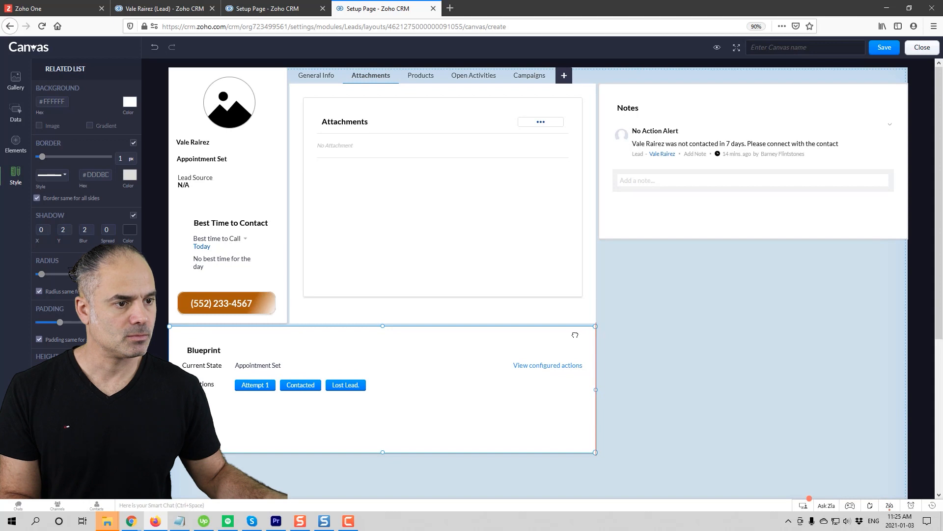
pyautogui.moveTo(574, 334); pyautogui.dragTo(574, 335)
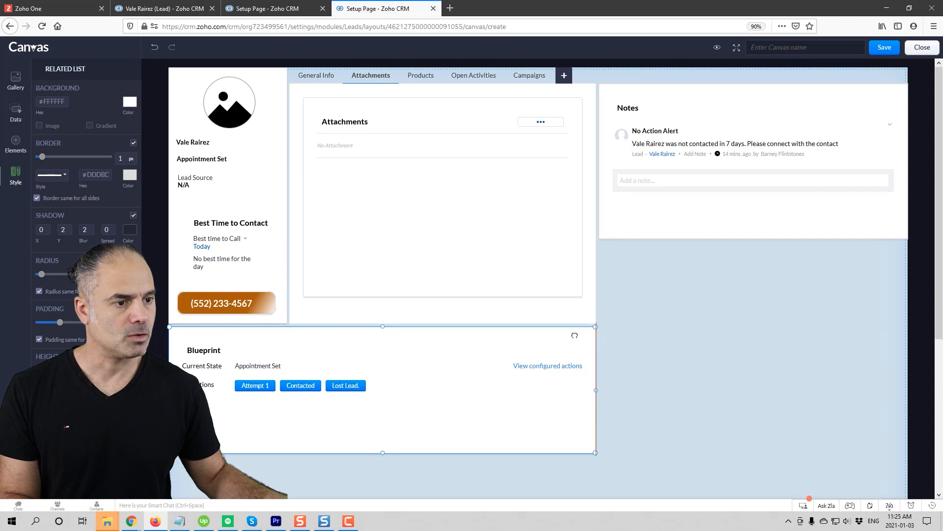
pyautogui.click(686, 442)
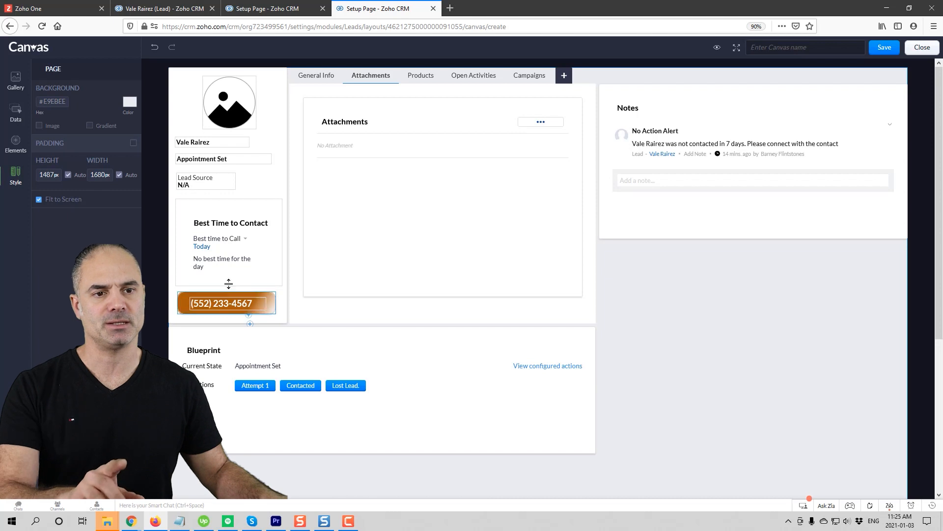
# Step: Show the General Info tab and examine the lead fields available for it, from Lead Information through Audit Log & Automation
pyautogui.click(313, 76)
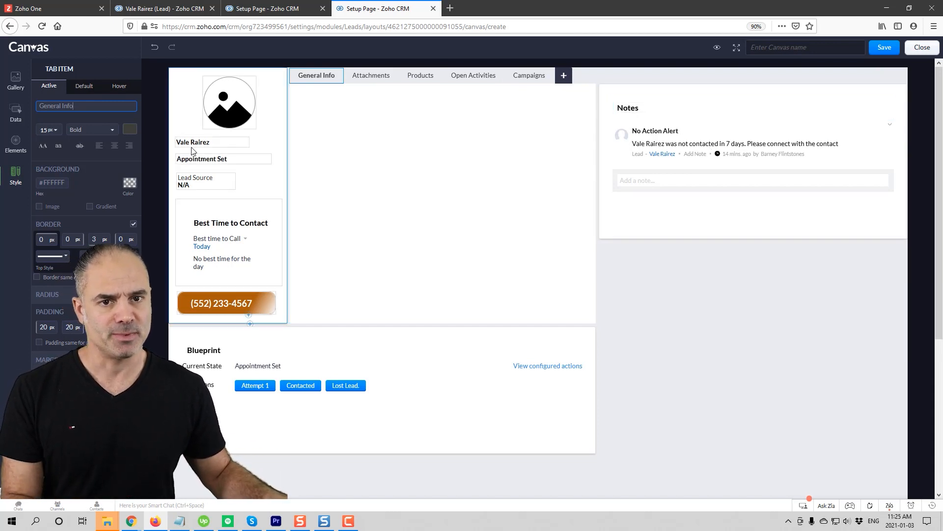
pyautogui.click(14, 112)
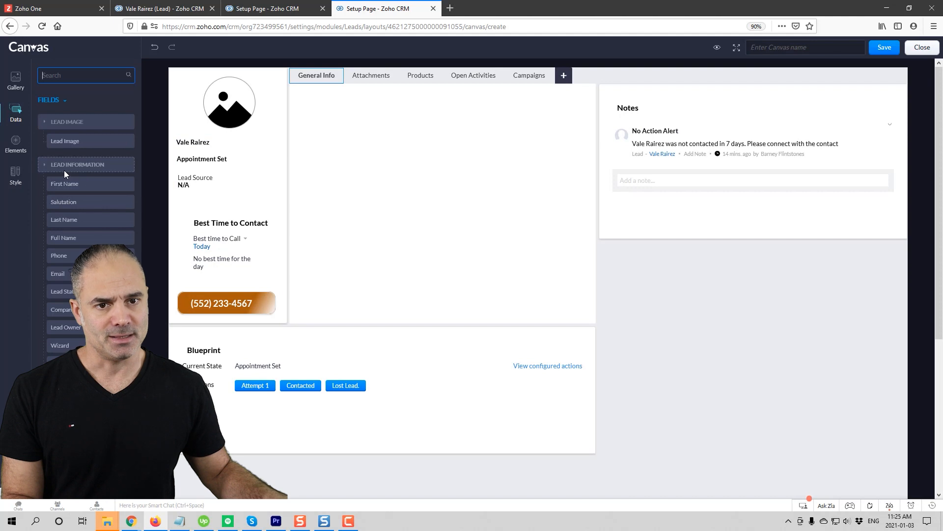
pyautogui.scroll(-2, 86, 191)
pyautogui.scroll(-2, 143, 226)
pyautogui.scroll(-7, 113, 285)
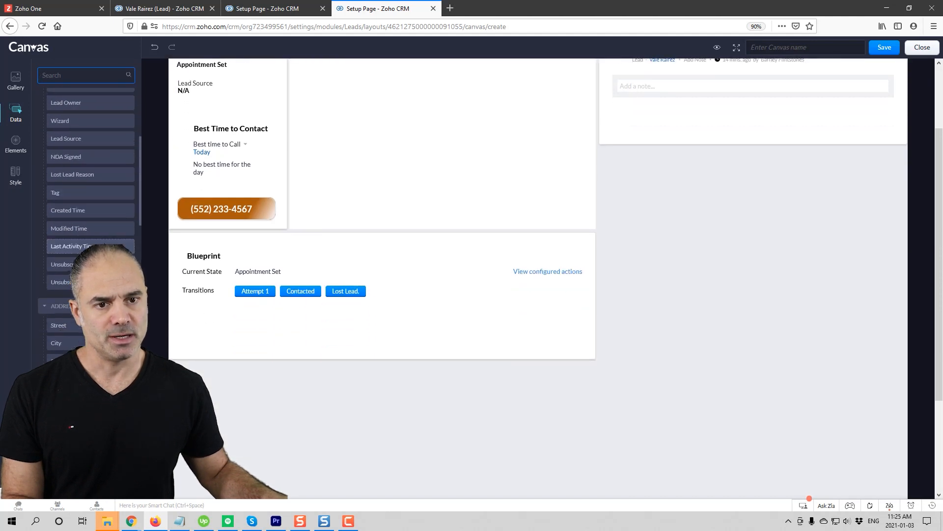
pyautogui.scroll(-2, 89, 206)
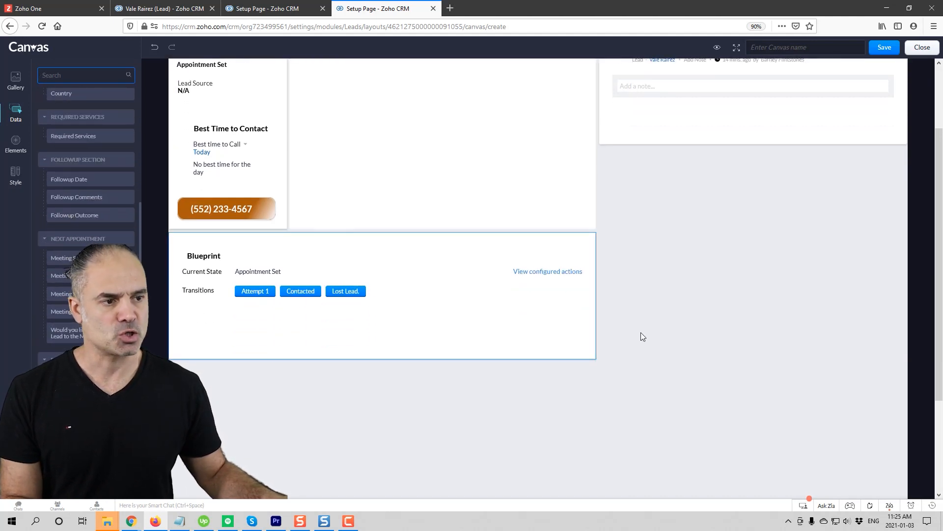
pyautogui.scroll(2, 518, 324)
pyautogui.scroll(-4, 79, 285)
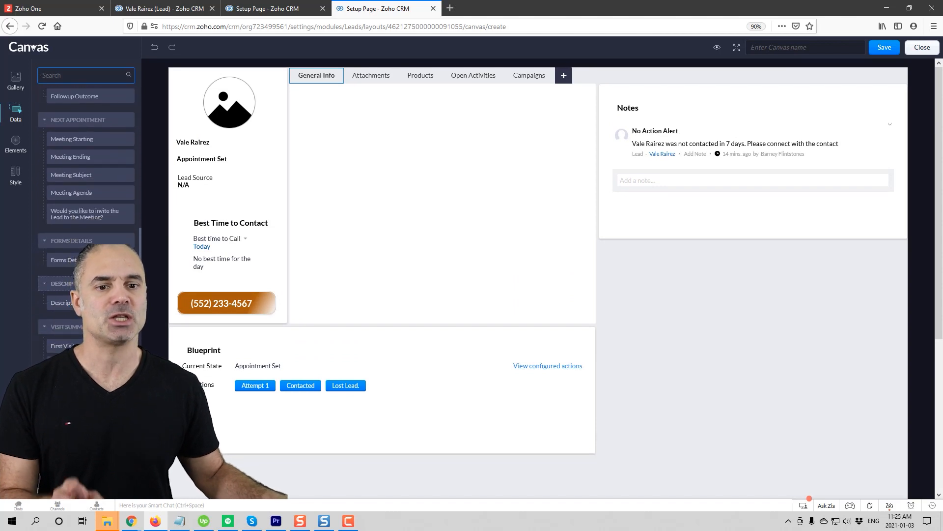
pyautogui.scroll(-5, 79, 285)
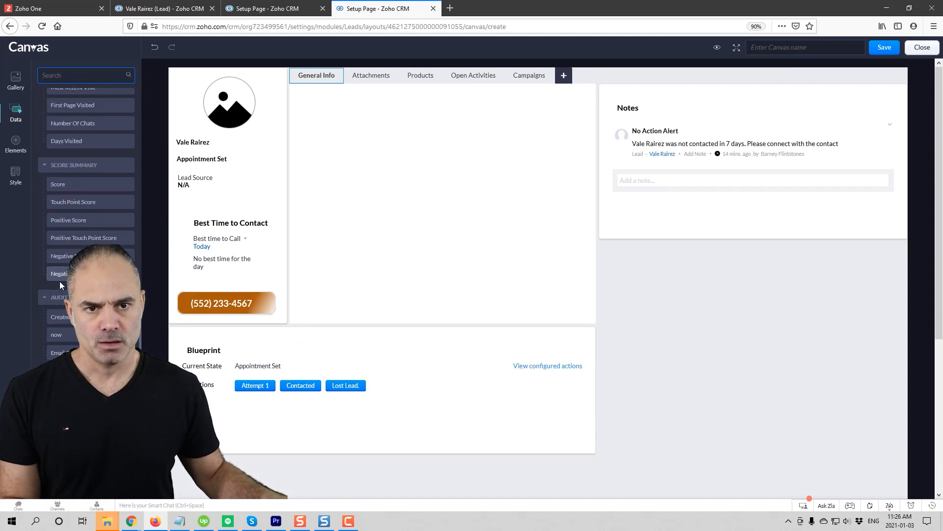
pyautogui.scroll(-1, 57, 287)
pyautogui.scroll(-3, 57, 287)
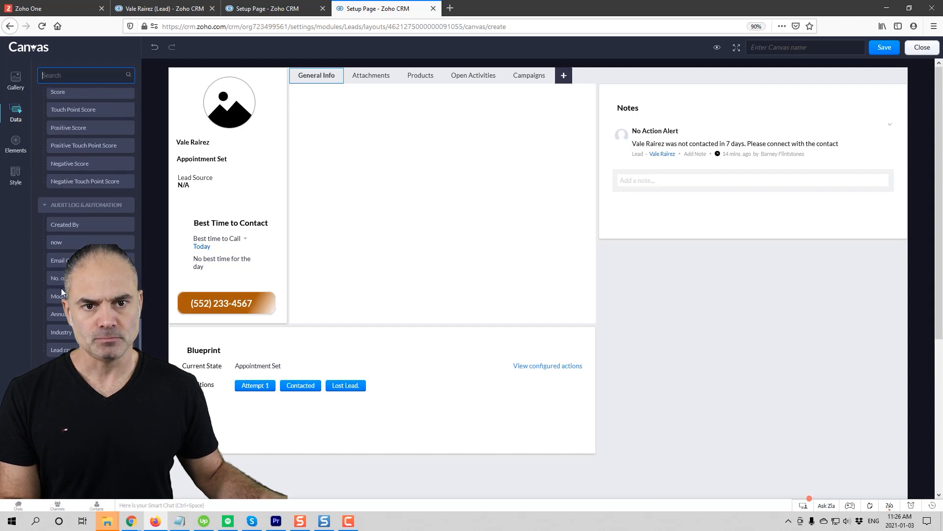
# Step: Place the Emails related list directly below the Blueprint list and narrow it to the same width
pyautogui.scroll(-2, 65, 293)
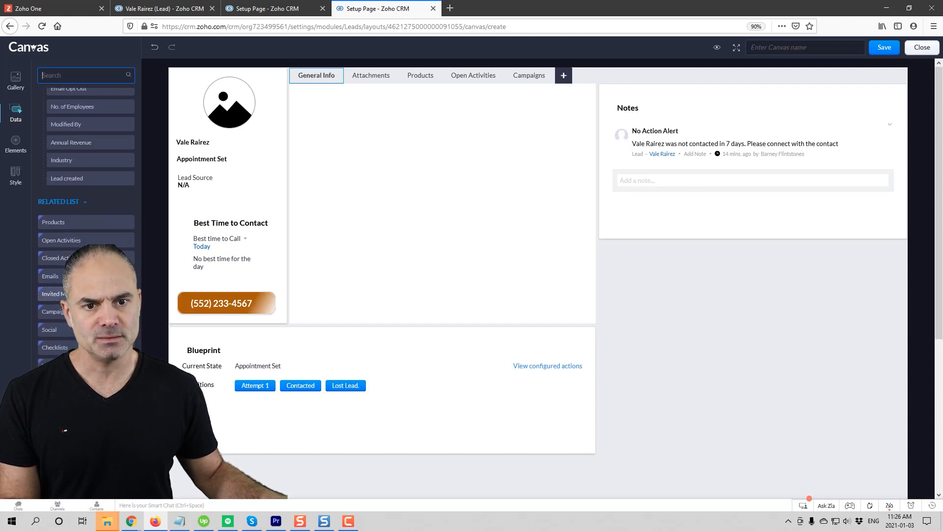
pyautogui.scroll(-4, 297, 352)
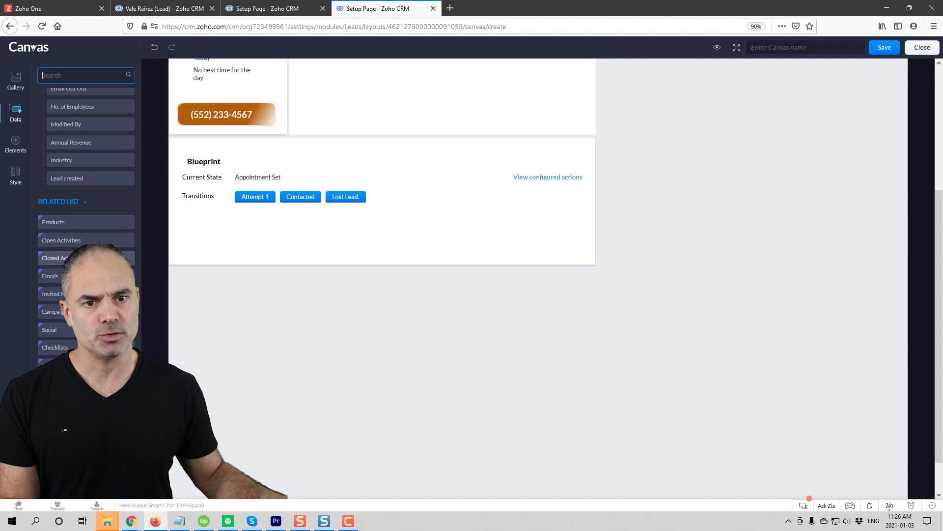
pyautogui.moveTo(59, 277); pyautogui.dragTo(290, 279)
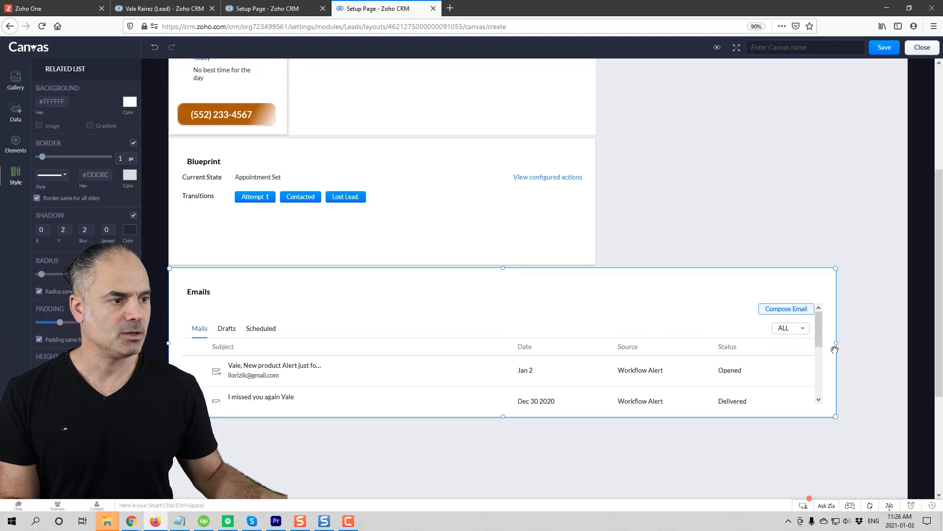
pyautogui.moveTo(837, 344); pyautogui.dragTo(596, 345)
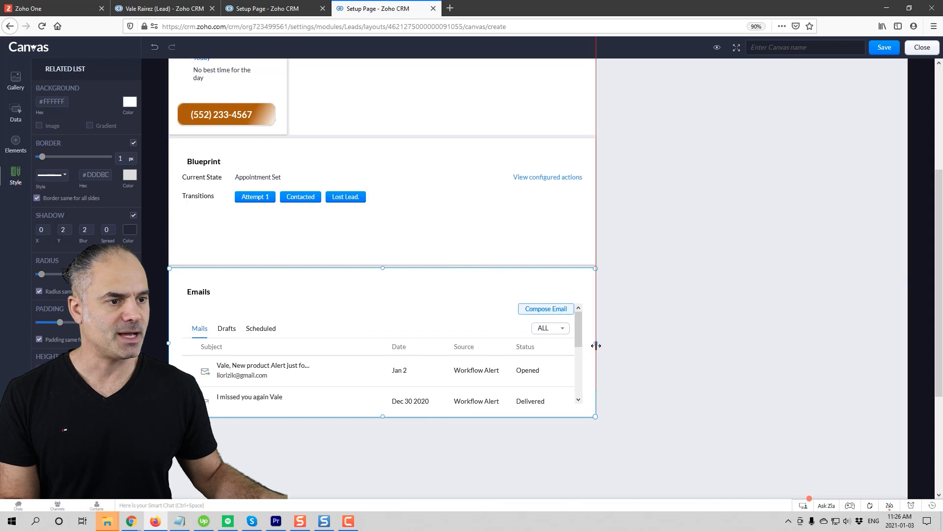
# Step: Examine the remaining related lists that can be added to the page
pyautogui.click(14, 110)
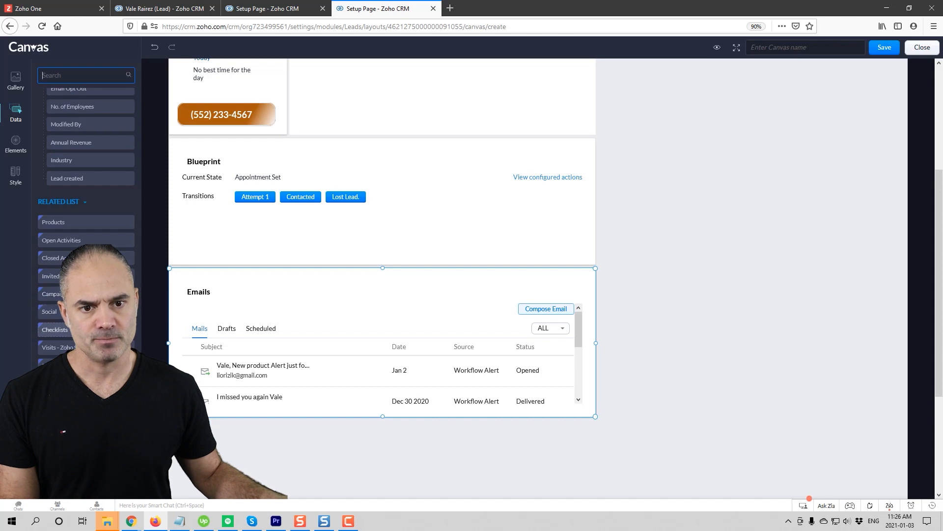
pyautogui.scroll(-1, 86, 207)
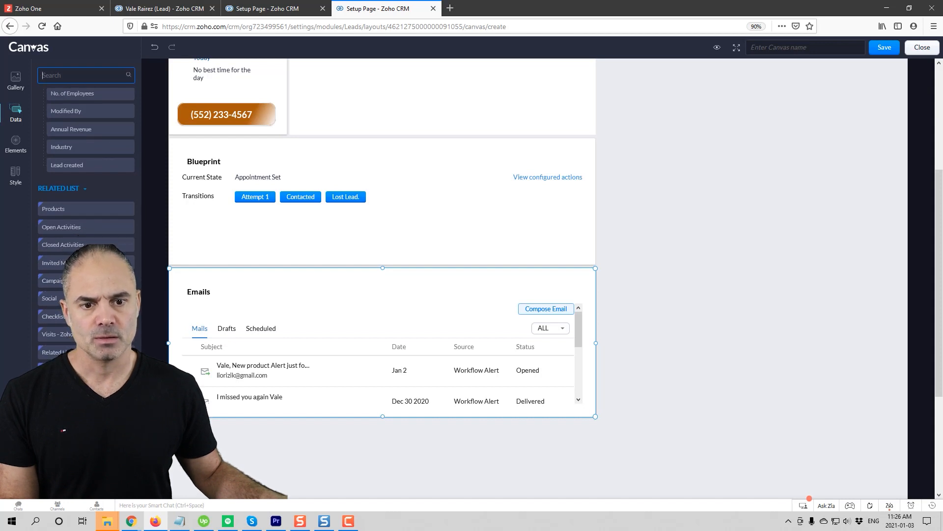
pyautogui.scroll(3, 86, 207)
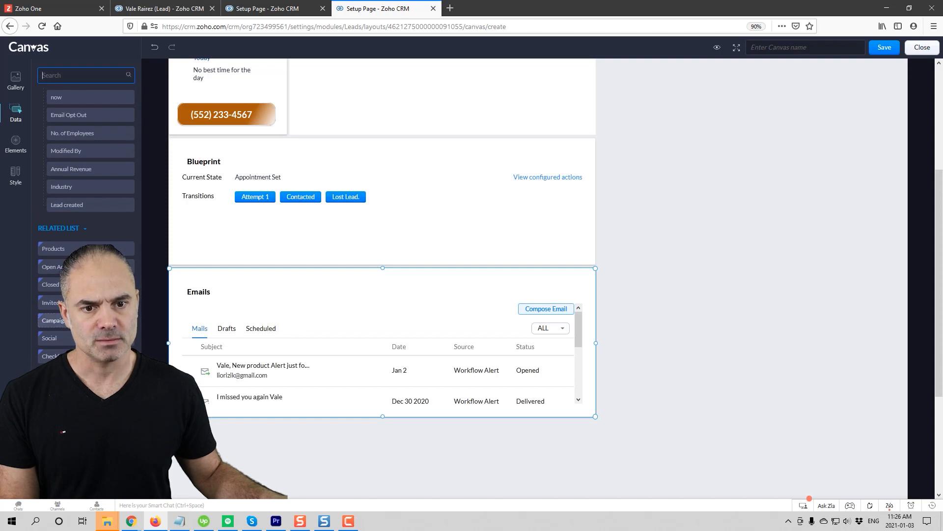
pyautogui.scroll(-1, 86, 196)
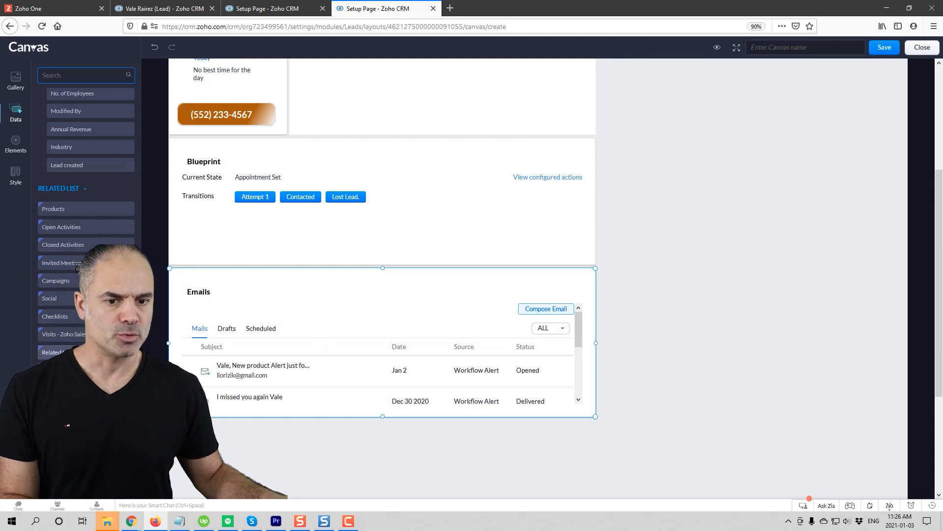
pyautogui.scroll(-2, 75, 270)
# Step: Move the Notes list down to align with the tab container's bottom and add a section in the space above it
pyautogui.scroll(5, 547, 393)
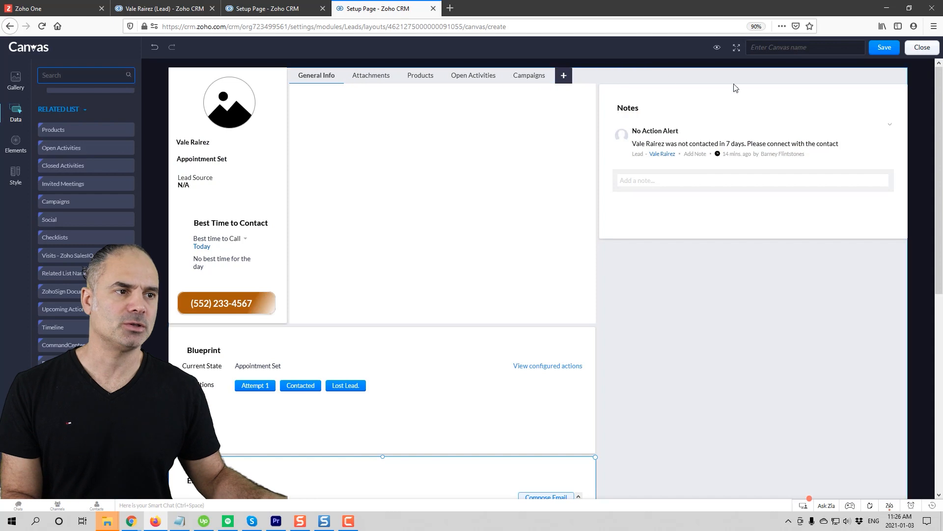
pyautogui.moveTo(806, 94); pyautogui.dragTo(811, 180)
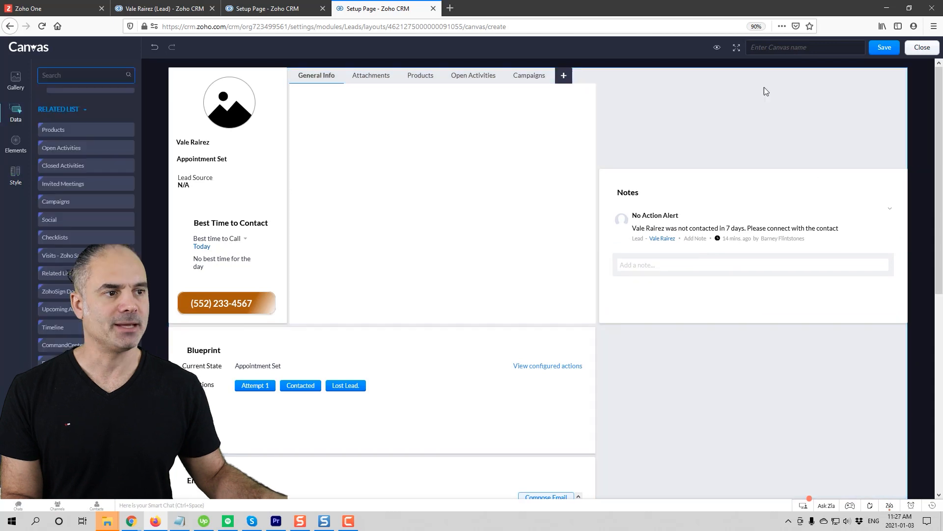
pyautogui.click(16, 144)
pyautogui.moveTo(47, 114); pyautogui.dragTo(776, 125)
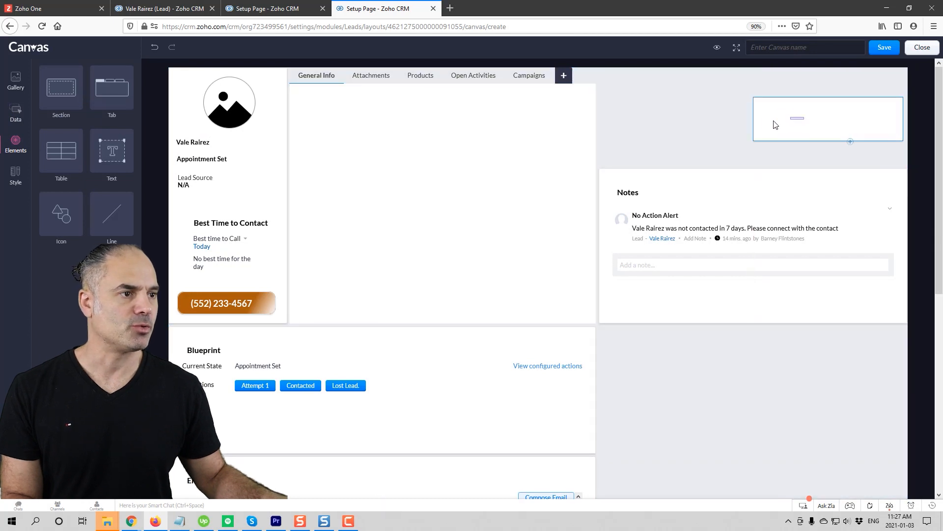
# Step: Fit the new section to the space between the tab container and the page's right edge, extending it down to the Notes list
pyautogui.moveTo(836, 117); pyautogui.dragTo(681, 103)
pyautogui.moveTo(750, 109); pyautogui.dragTo(775, 106)
pyautogui.click(775, 132)
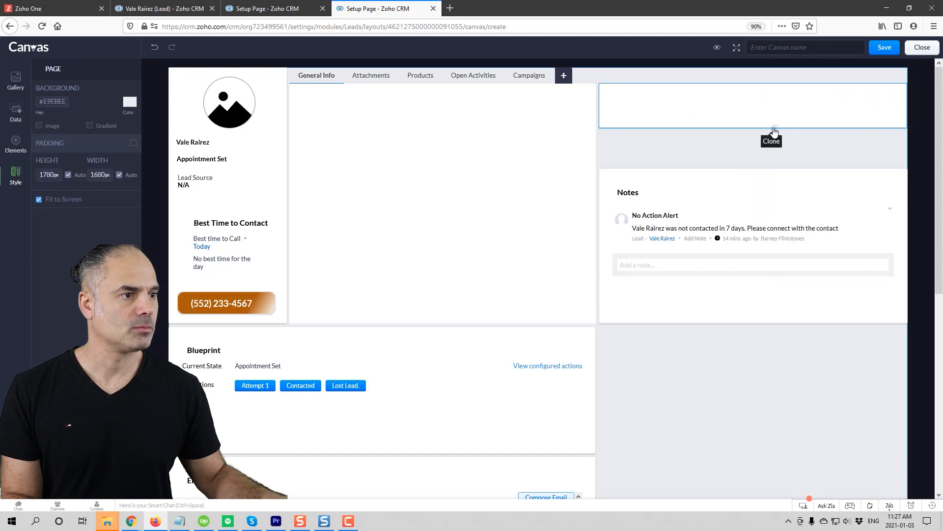
pyautogui.click(754, 126)
pyautogui.moveTo(751, 129); pyautogui.dragTo(747, 166)
pyautogui.click(806, 395)
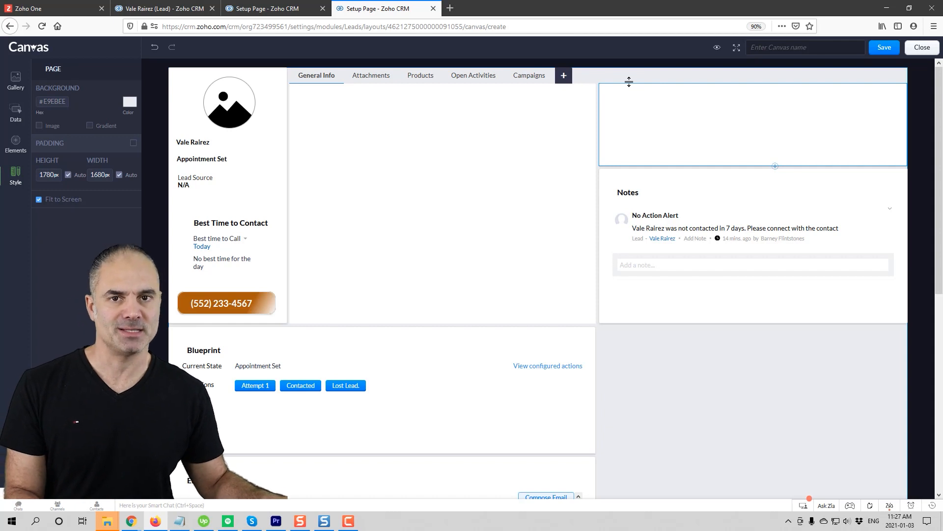
# Step: Add the Edit action button to the new section and position it in the section's upper-left corner
pyautogui.click(14, 113)
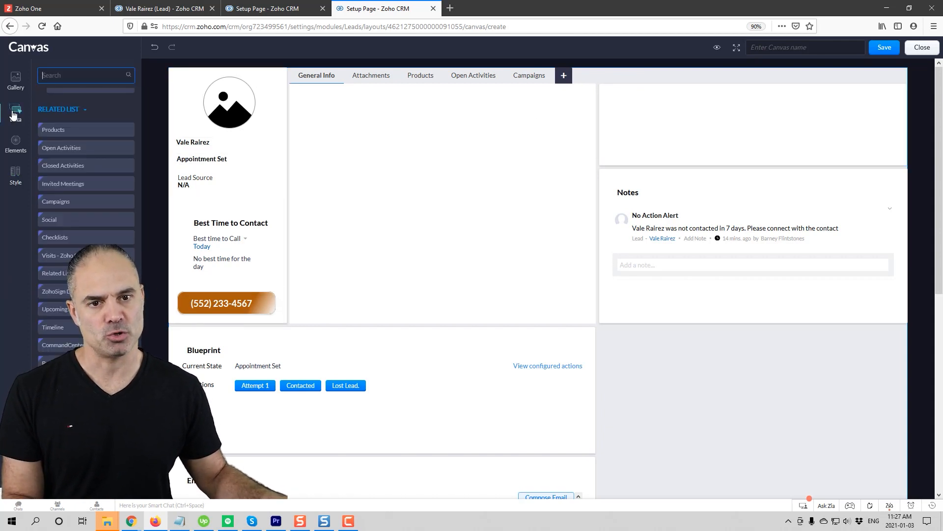
pyautogui.scroll(-5, 127, 142)
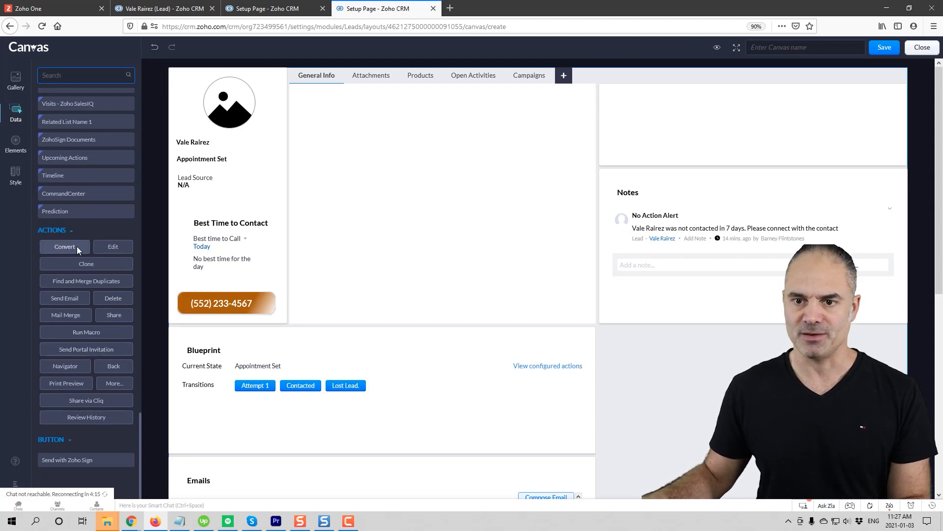
pyautogui.moveTo(113, 246); pyautogui.dragTo(700, 126)
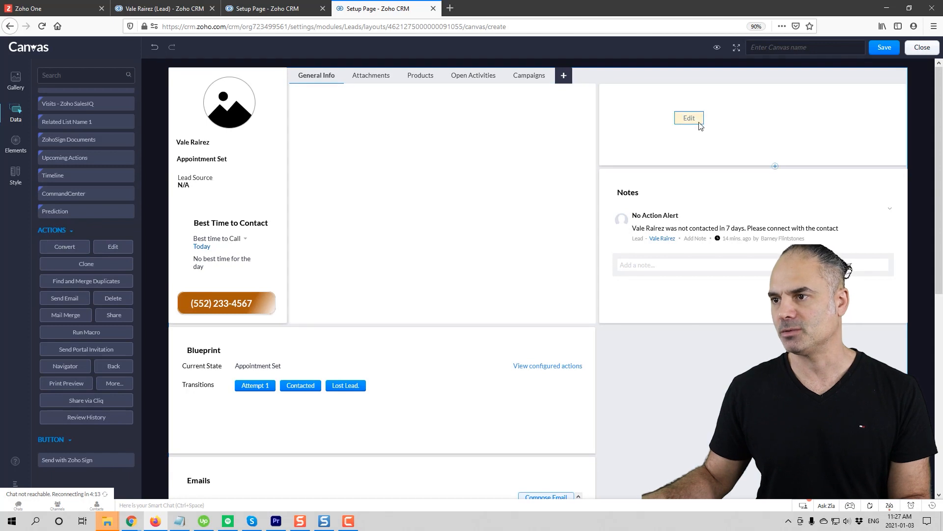
pyautogui.click(684, 119)
pyautogui.moveTo(683, 118); pyautogui.dragTo(632, 99)
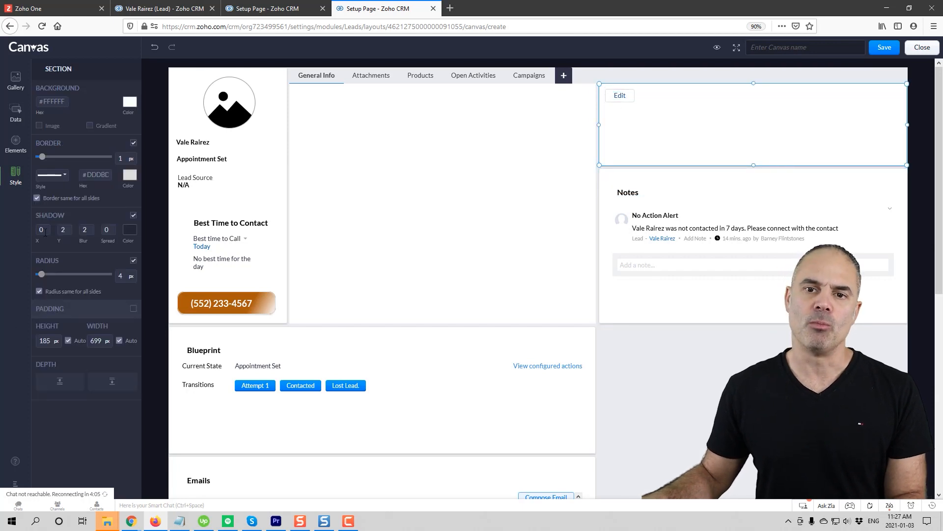
pyautogui.click(27, 121)
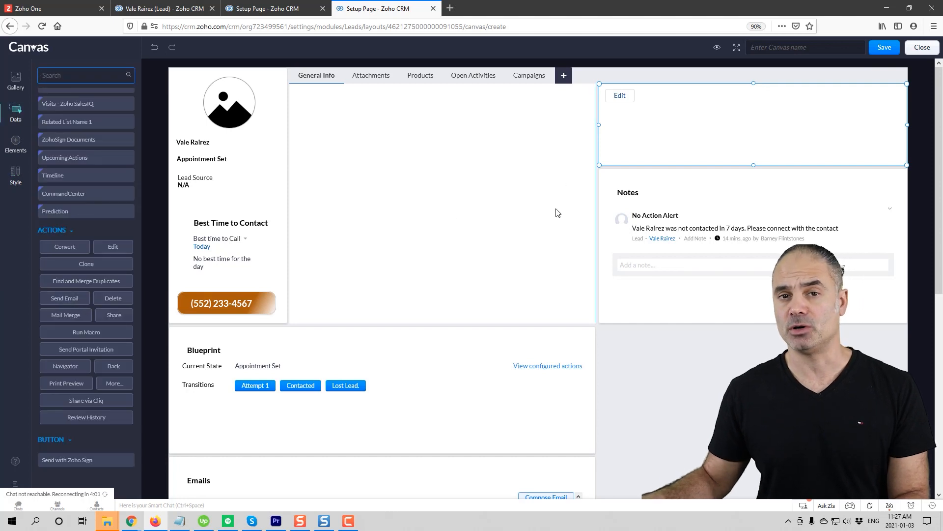
# Step: Try a green and then a dark red background behind the Edit button's label text
pyautogui.click(622, 96)
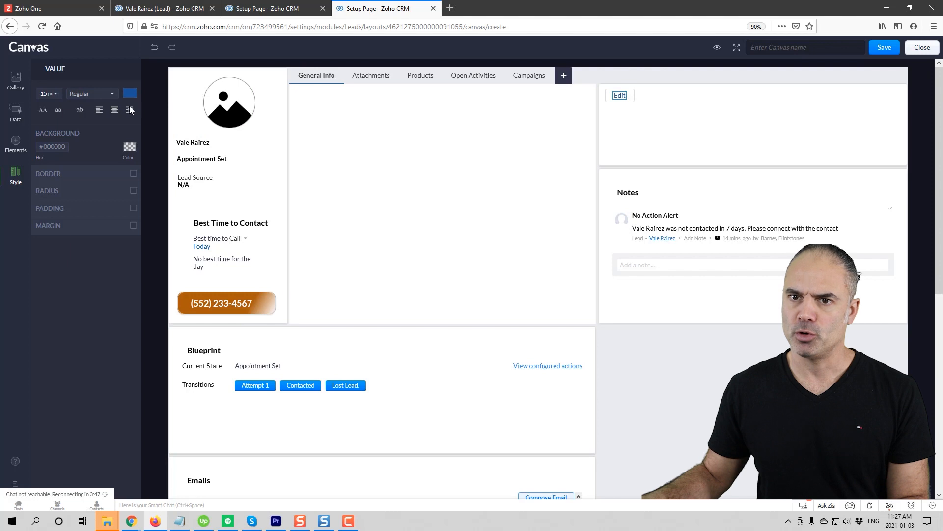
pyautogui.click(628, 95)
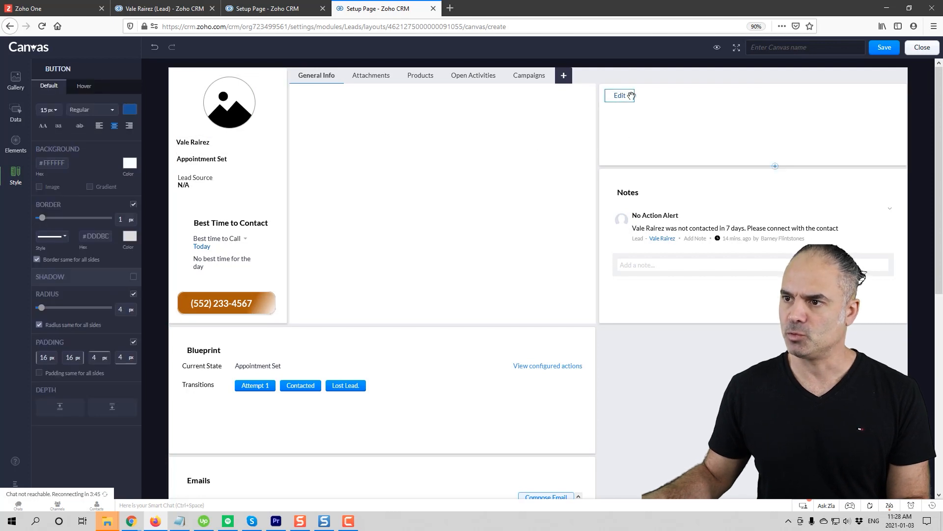
pyautogui.click(624, 95)
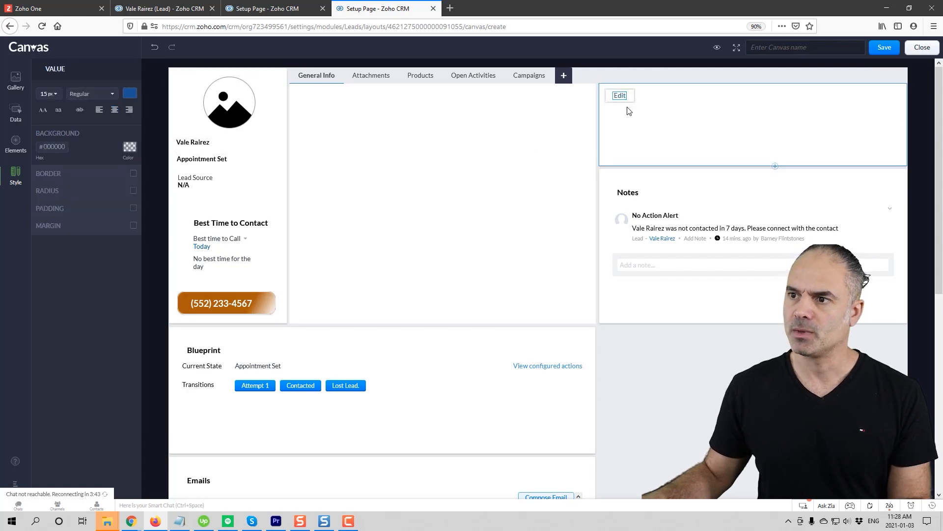
pyautogui.click(130, 146)
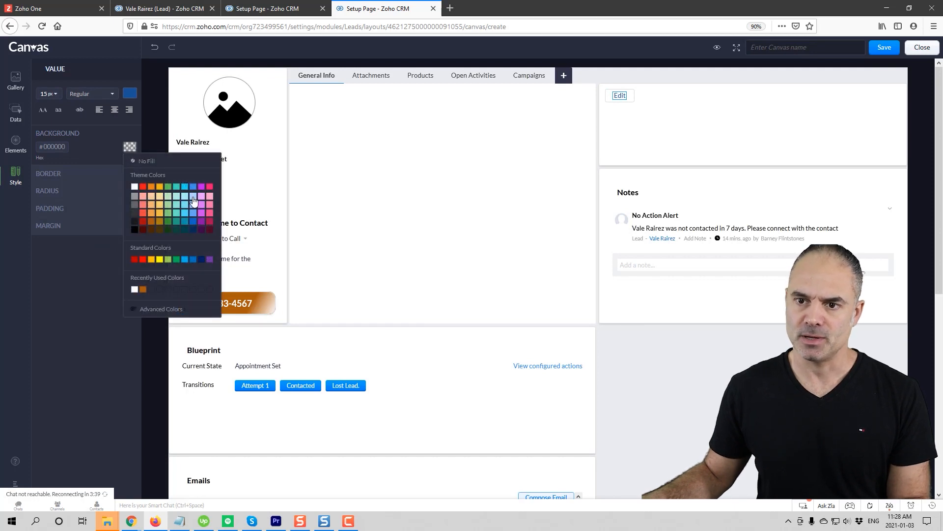
pyautogui.click(167, 223)
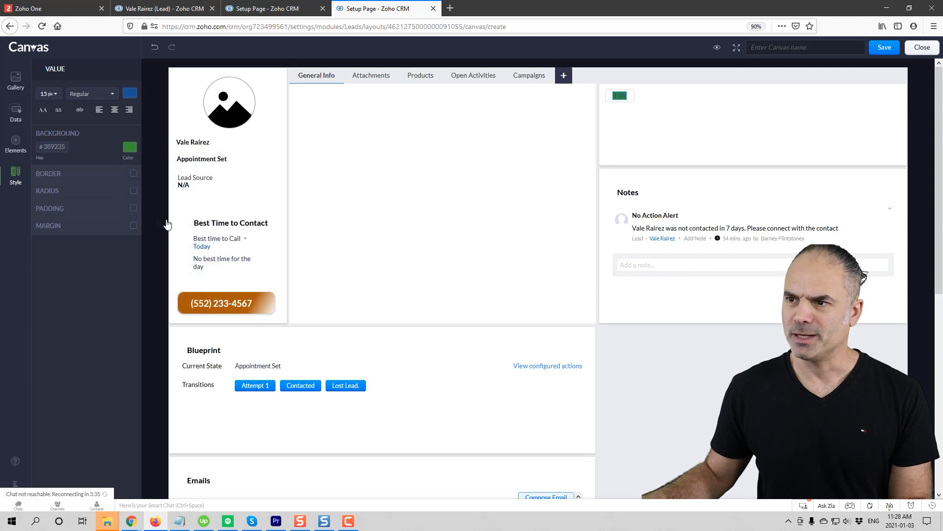
pyautogui.click(131, 148)
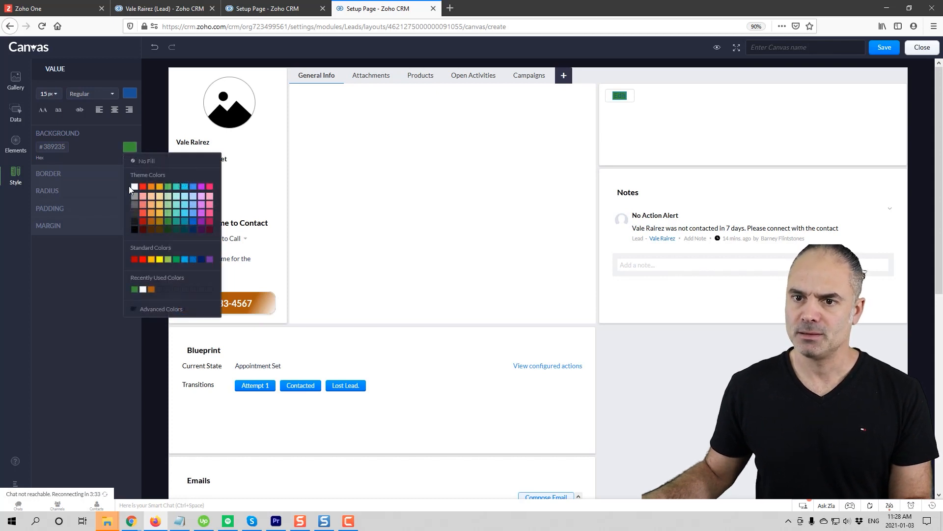
pyautogui.click(144, 222)
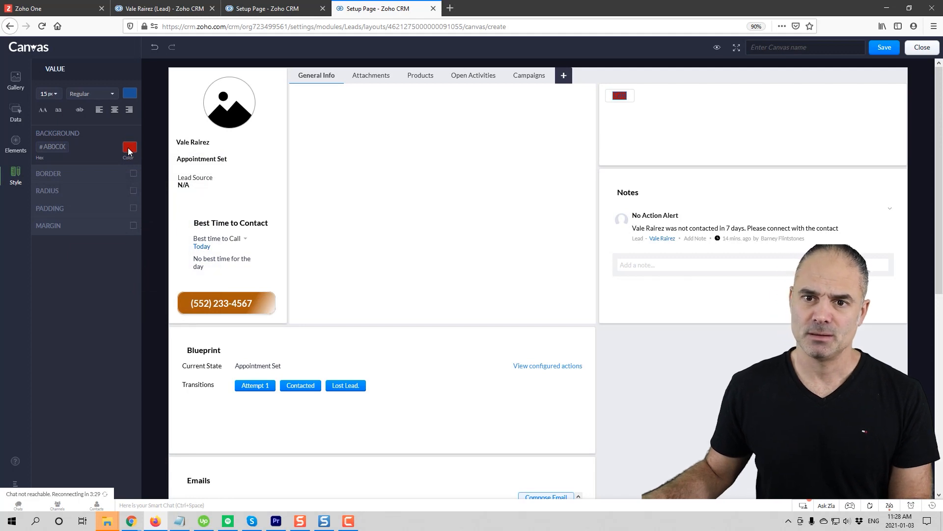
# Step: Enable the border settings for the Edit button's label text and give it a 3 px corner radius
pyautogui.click(131, 172)
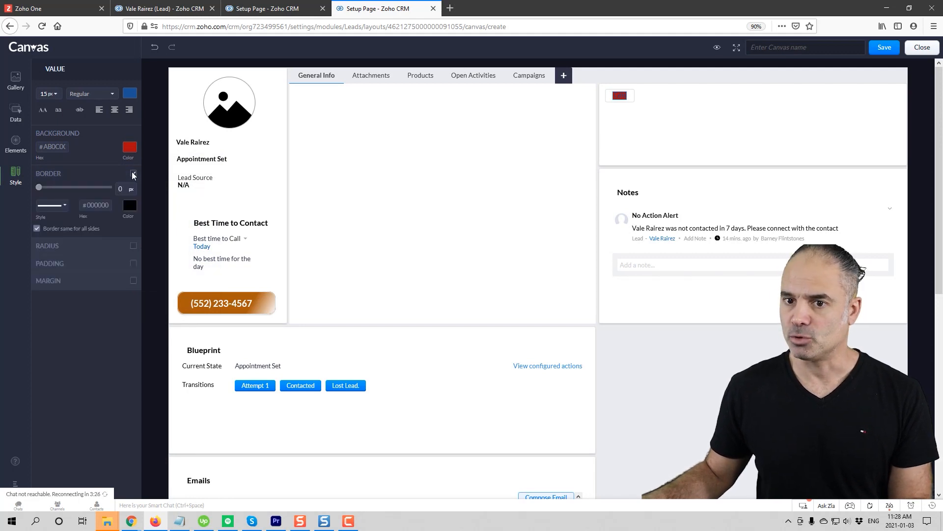
pyautogui.click(133, 245)
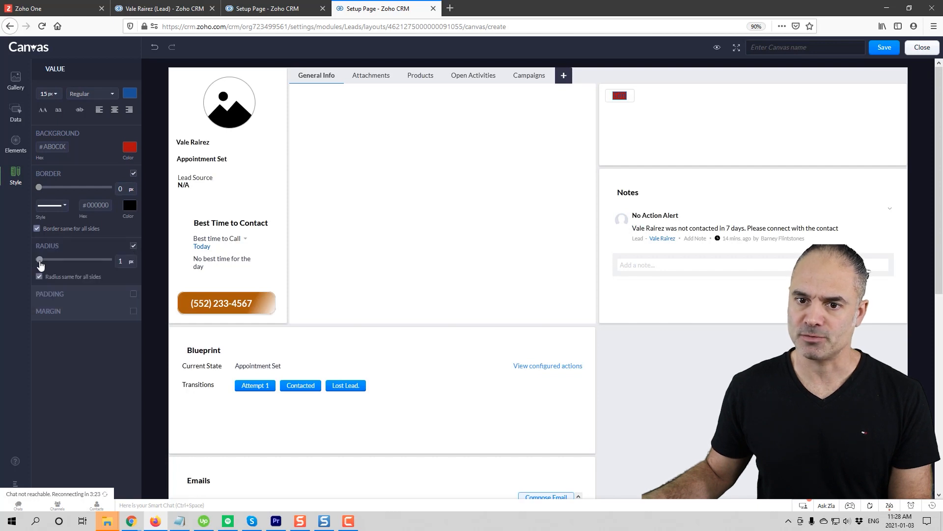
pyautogui.click(702, 151)
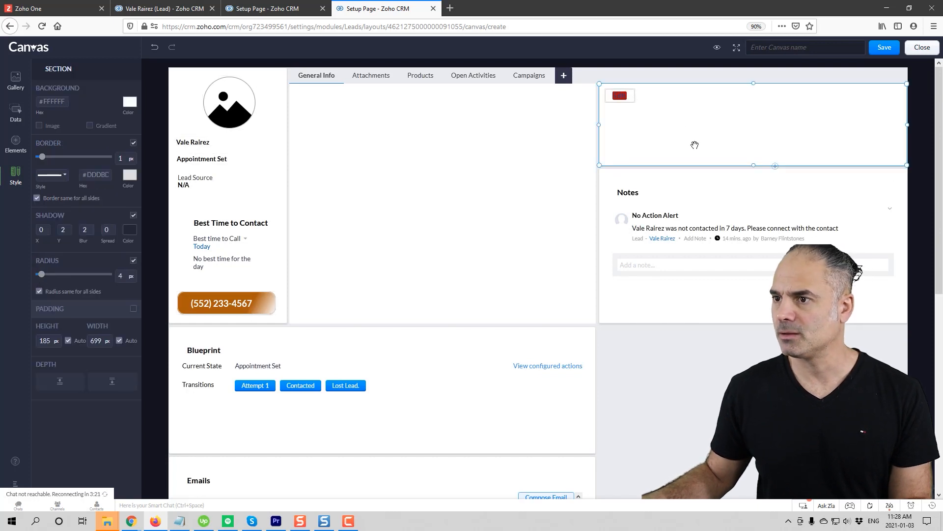
# Step: Set the Edit button's own background to orange #EF8216 and its corner radius to 7 px
pyautogui.click(620, 96)
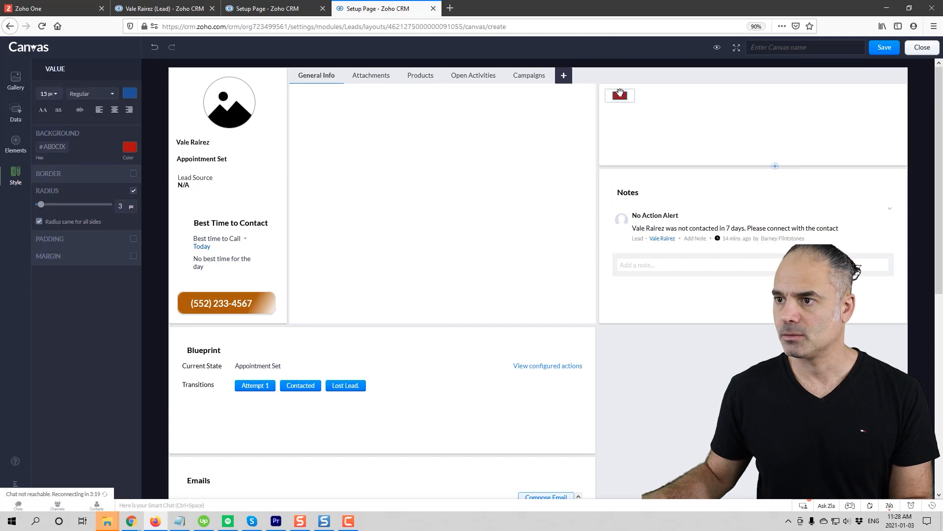
pyautogui.click(629, 106)
pyautogui.click(631, 99)
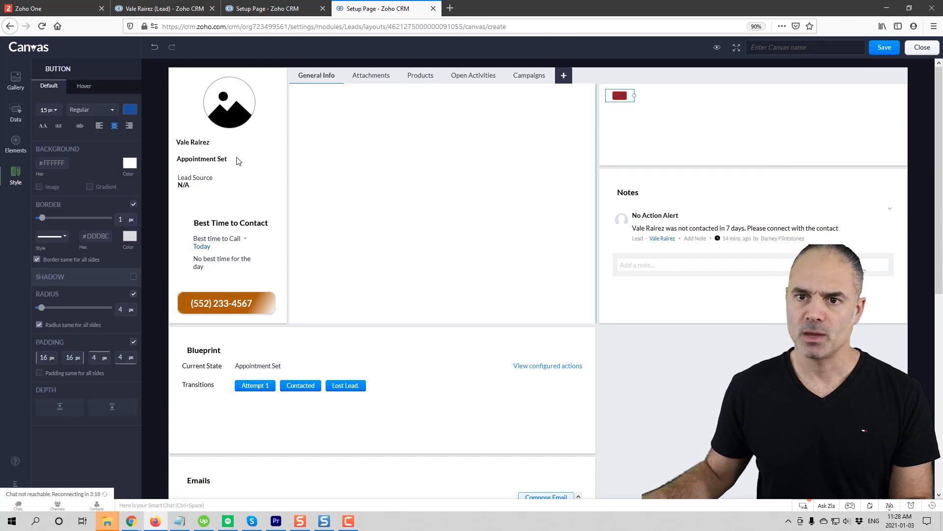
pyautogui.click(129, 164)
pyautogui.click(150, 203)
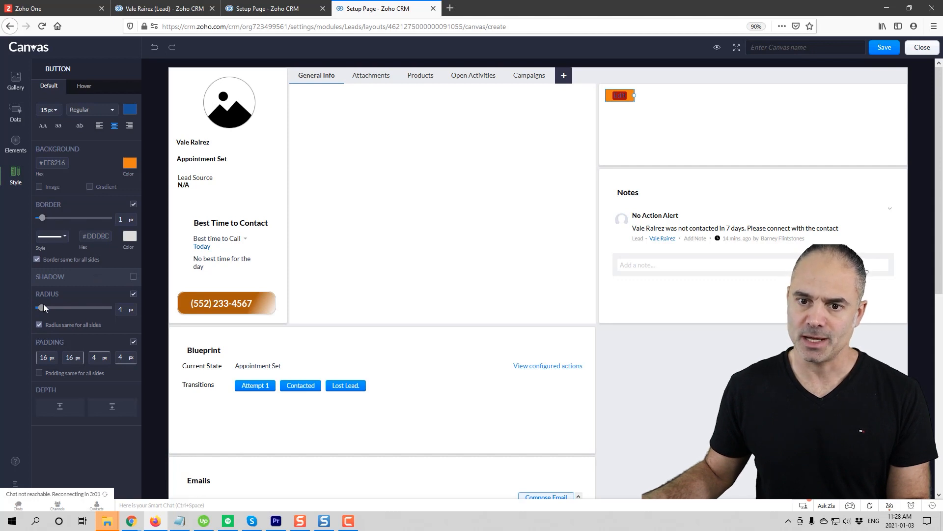
pyautogui.moveTo(46, 308)
pyautogui.mouseDown()
pyautogui.moveTo(63, 308)
pyautogui.moveTo(40, 308)
pyautogui.mouseUp()
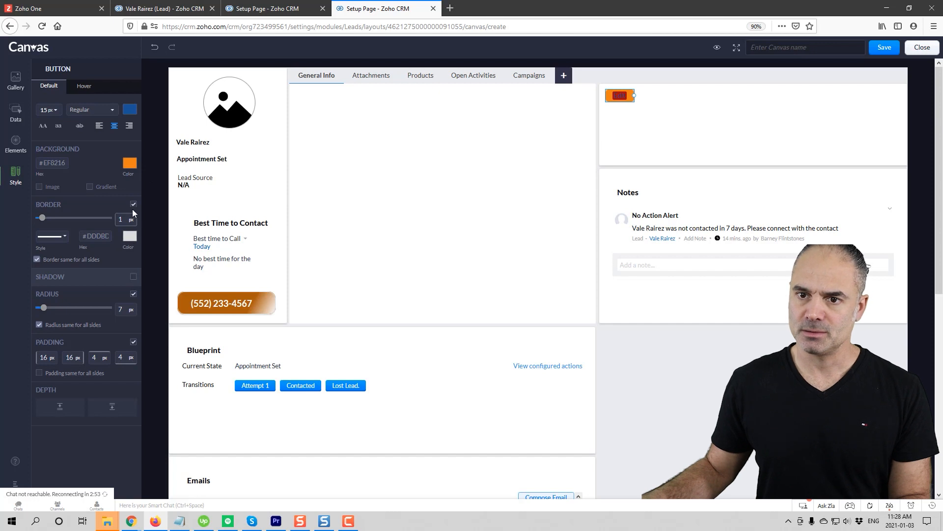
# Step: Remove the red background fill from the Edit button's label text
pyautogui.click(620, 96)
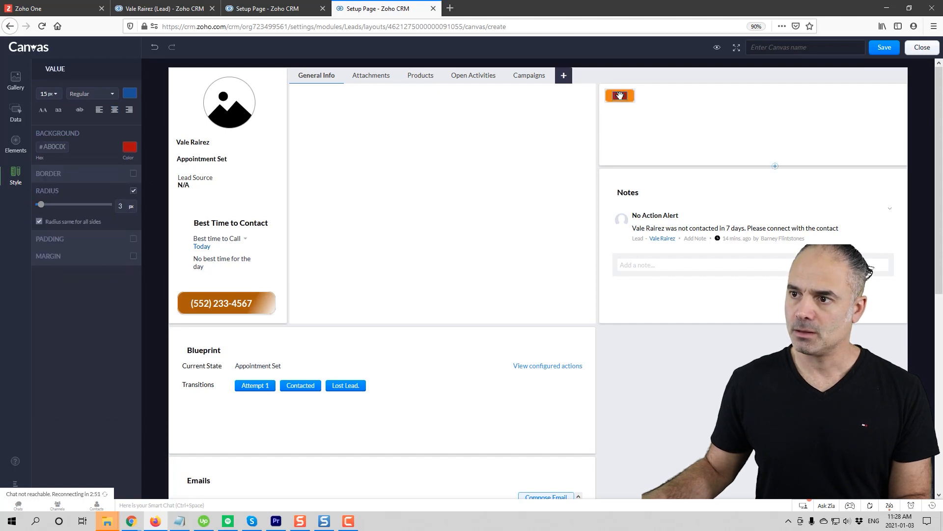
pyautogui.moveTo(631, 95); pyautogui.dragTo(618, 95)
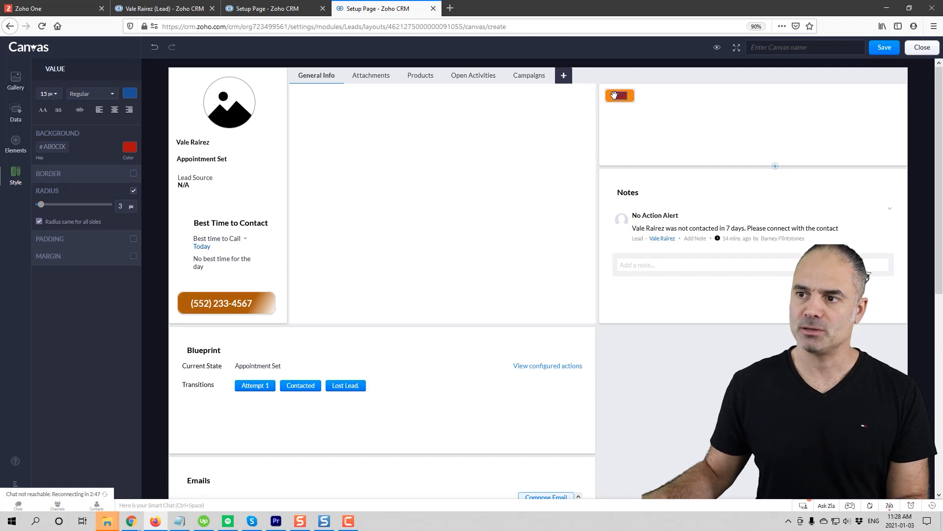
pyautogui.click(129, 152)
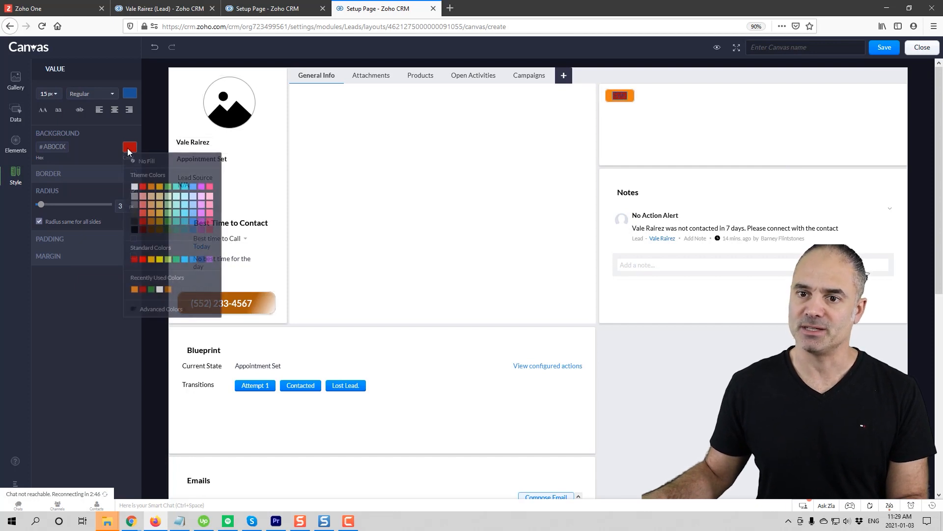
pyautogui.click(149, 161)
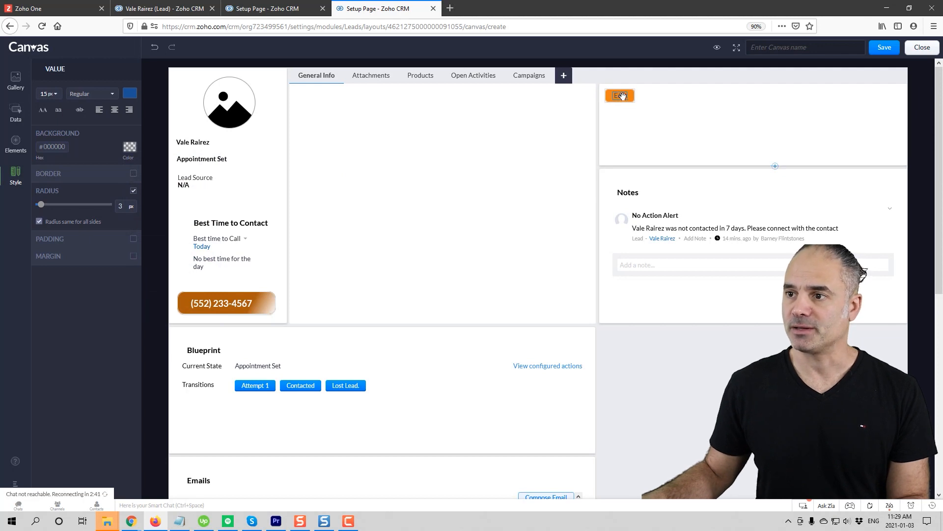
# Step: Set the Edit label's text colour to near-black and its font weight to Bold
pyautogui.click(130, 94)
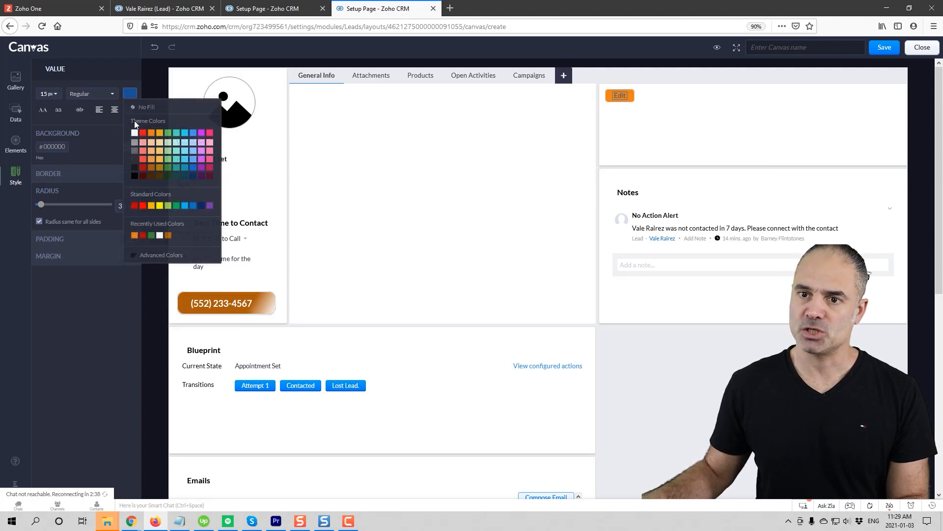
pyautogui.click(135, 168)
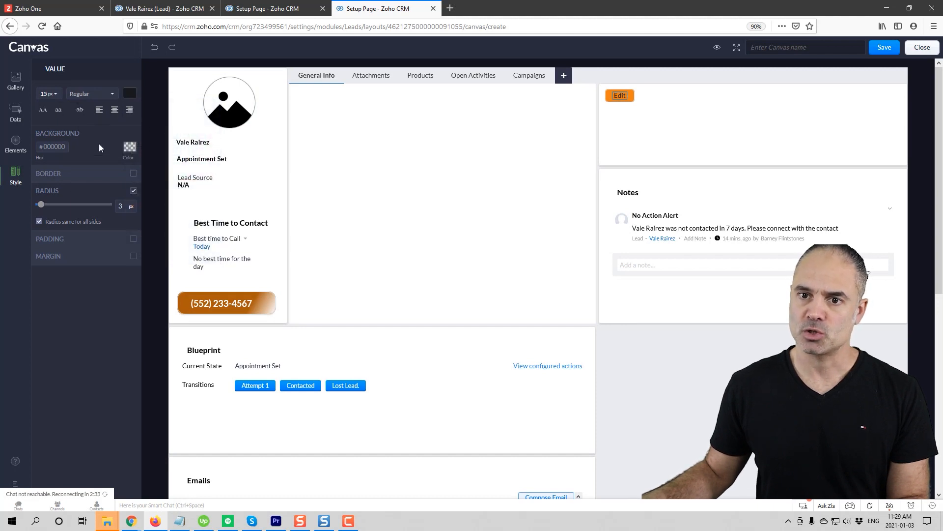
pyautogui.click(90, 94)
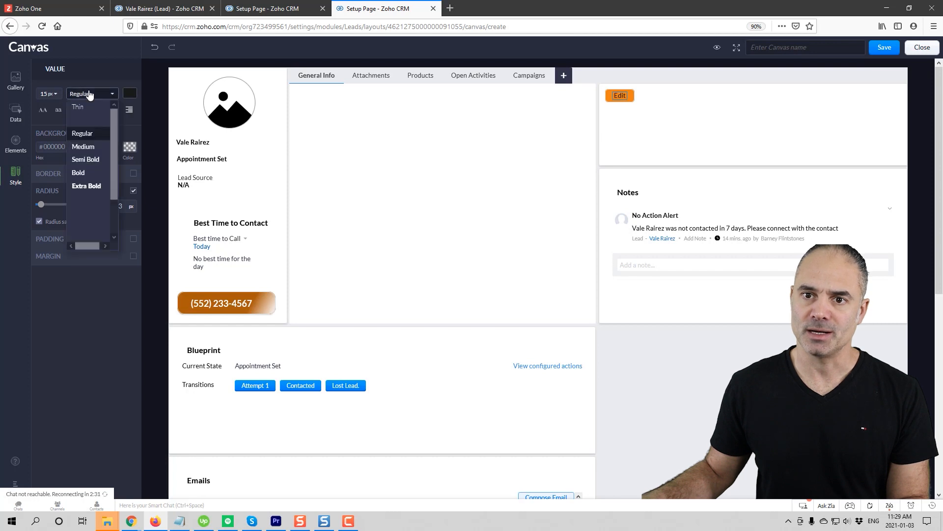
pyautogui.click(79, 172)
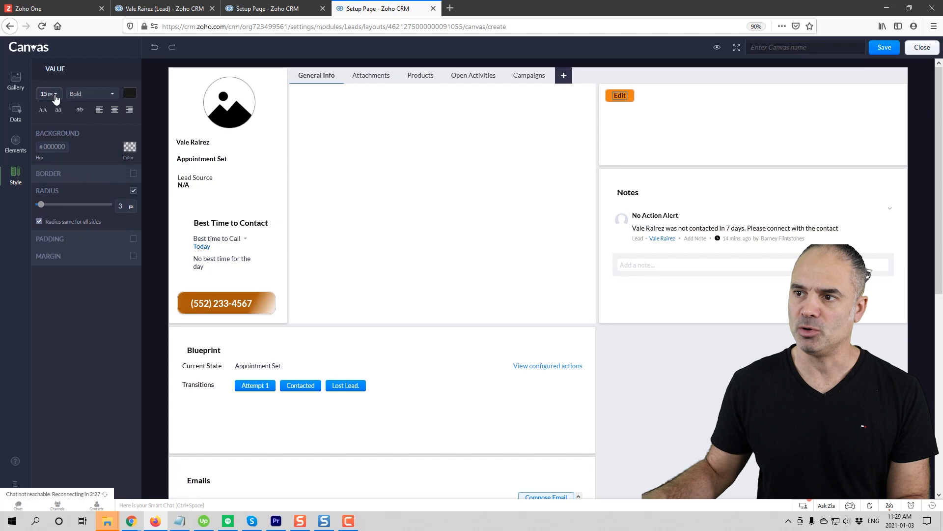
# Step: Change the text colour of the Edit button's label to white
pyautogui.click(634, 113)
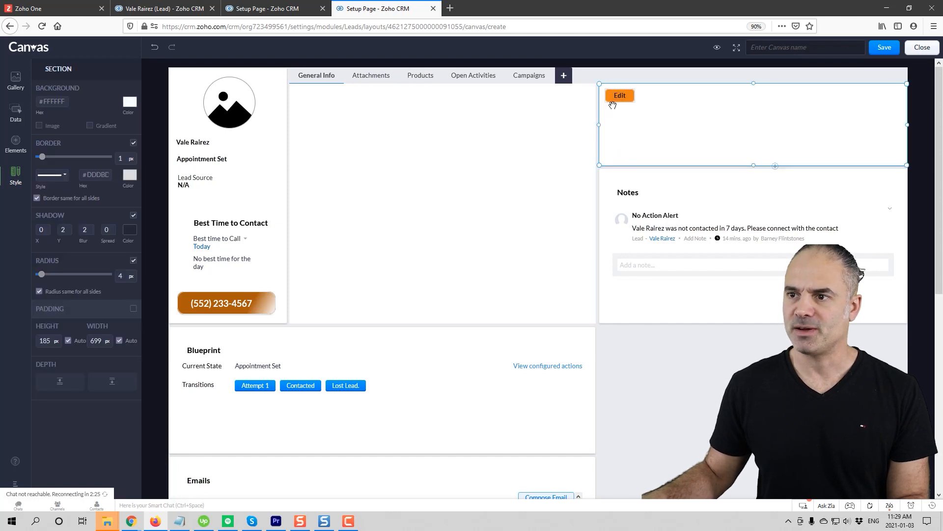
pyautogui.click(622, 97)
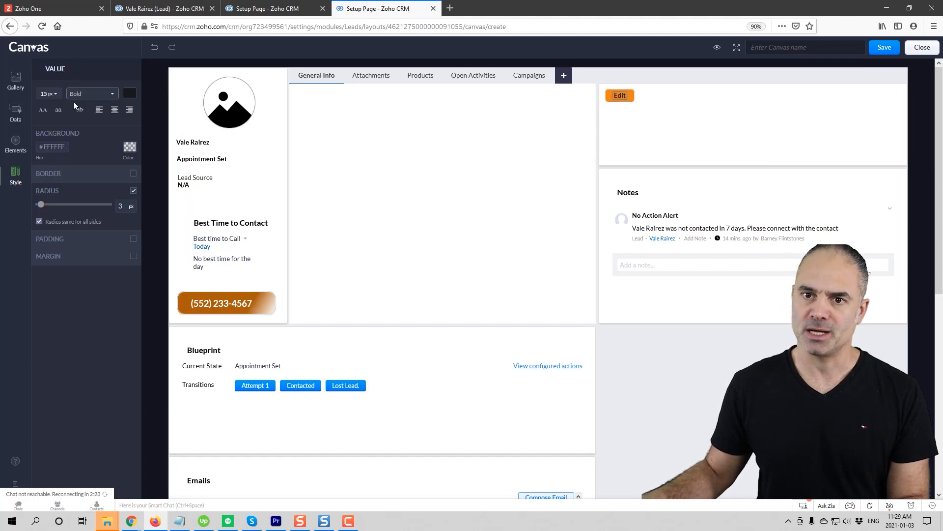
pyautogui.click(131, 93)
pyautogui.click(134, 132)
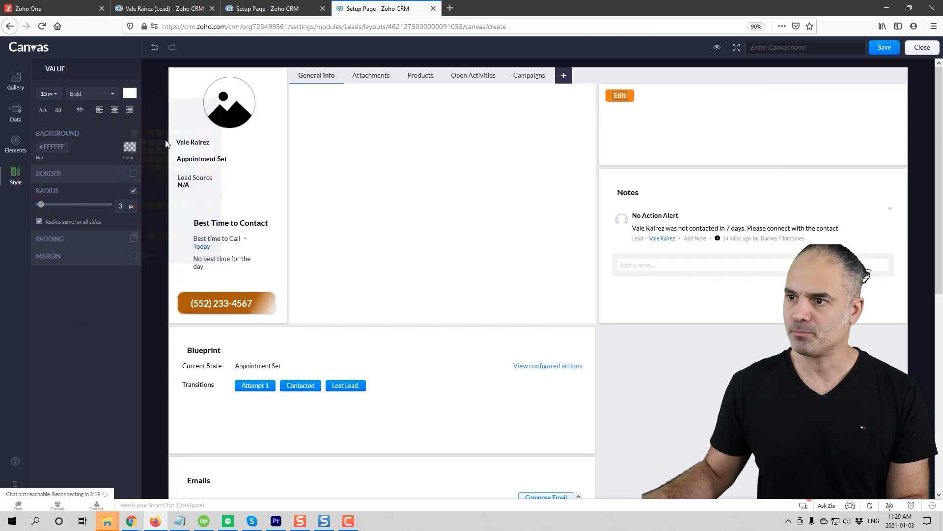
pyautogui.click(652, 122)
# Step: Change the Edit button's background to the dark orange theme colour matching the phone number button
pyautogui.click(629, 97)
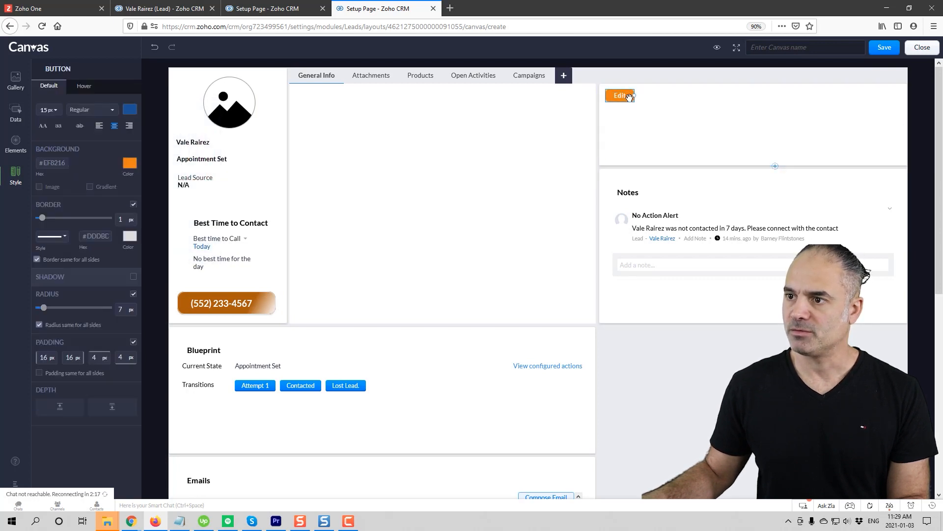
pyautogui.click(130, 163)
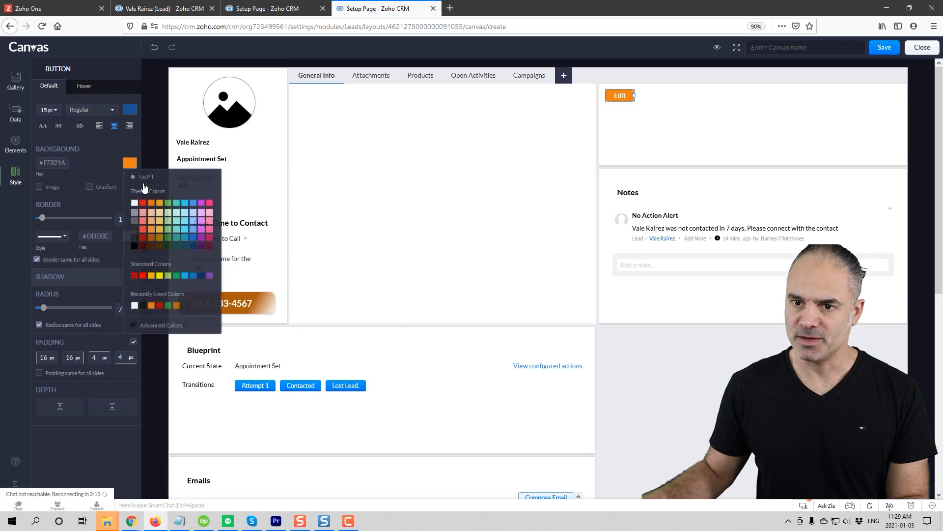
pyautogui.click(149, 237)
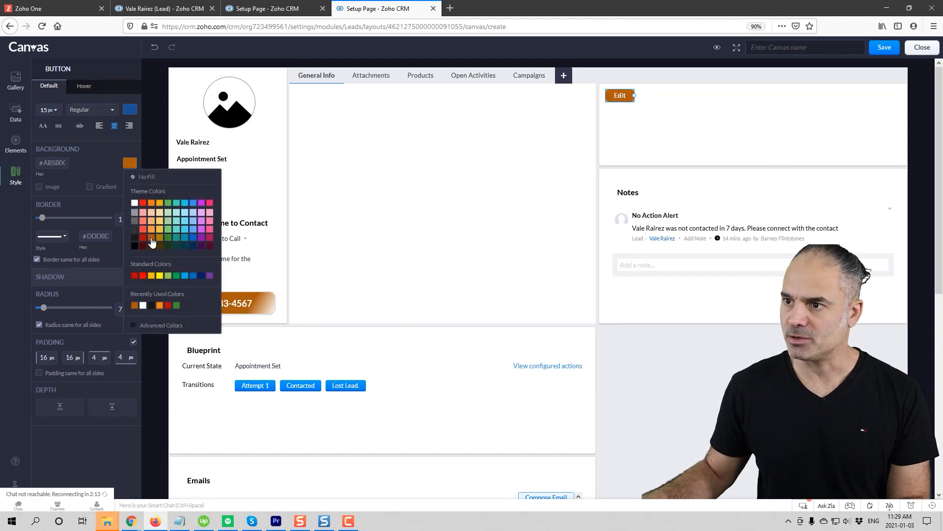
pyautogui.click(680, 136)
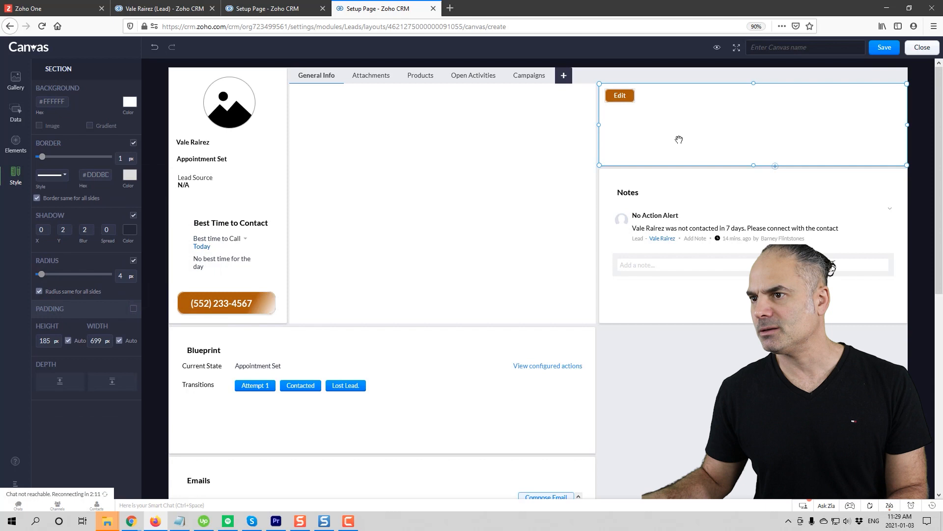
# Step: Turn on the shadow for the Edit button in the action section
pyautogui.click(667, 225)
pyautogui.click(533, 186)
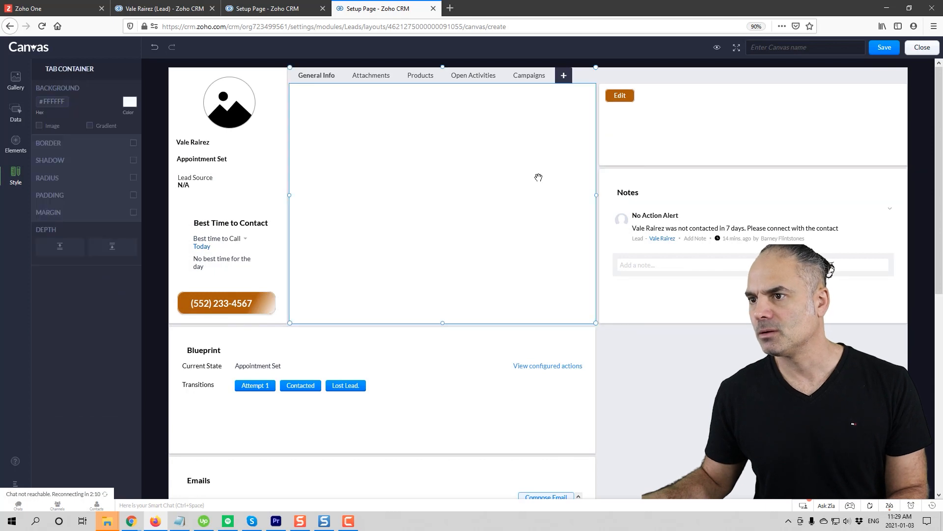
pyautogui.click(626, 96)
pyautogui.click(627, 95)
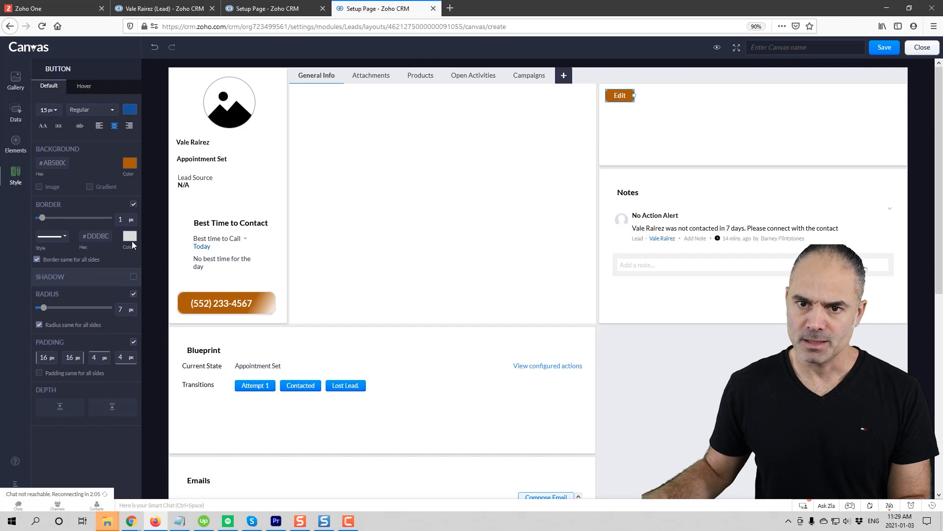
pyautogui.click(133, 277)
pyautogui.click(690, 143)
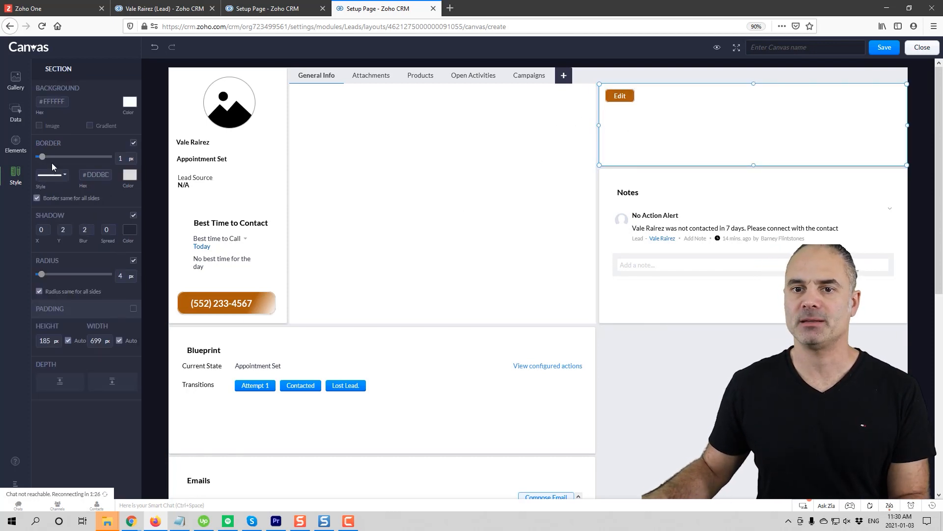
# Step: Add the Convert and Clone action buttons in a row beside the Edit button in the action section
pyautogui.click(13, 113)
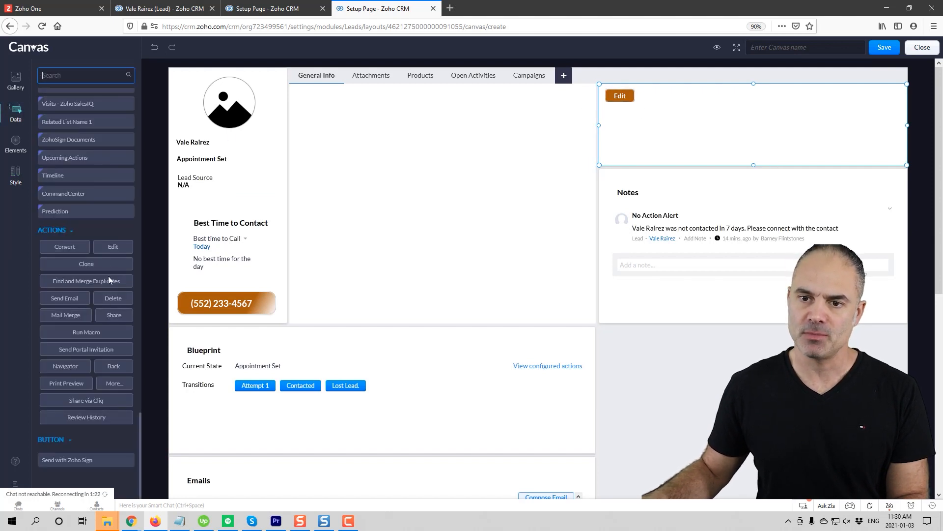
pyautogui.moveTo(64, 249); pyautogui.dragTo(678, 96)
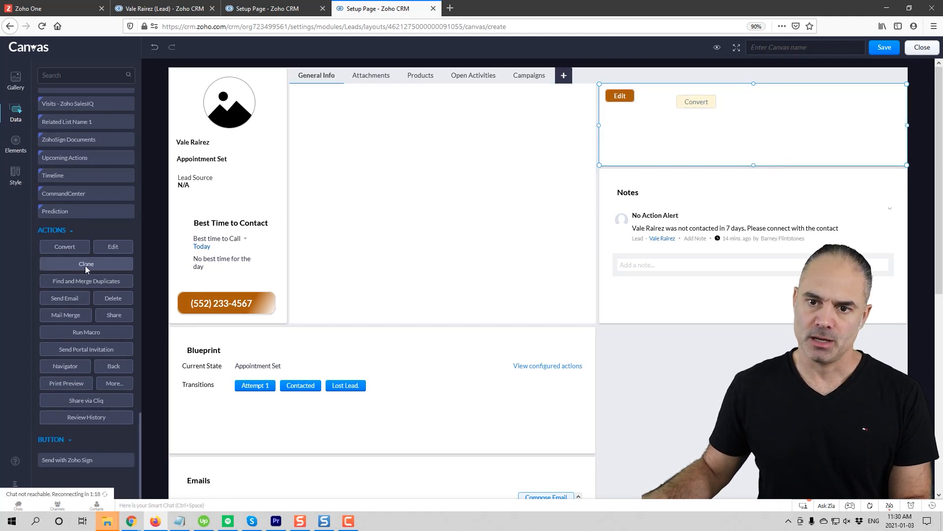
pyautogui.moveTo(86, 266); pyautogui.dragTo(567, 230)
pyautogui.moveTo(741, 101); pyautogui.dragTo(742, 102)
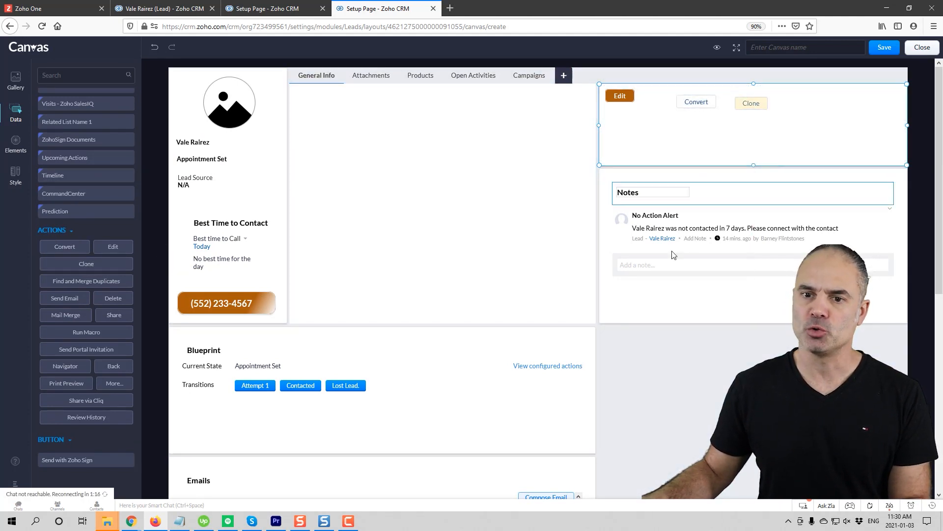
# Step: Add the Find and Merge Duplicates, Send Email, Delete, Mail Merge and Send with Zoho Sign buttons to the action section
pyautogui.moveTo(86, 283)
pyautogui.mouseDown()
pyautogui.moveTo(511, 259)
pyautogui.moveTo(772, 135)
pyautogui.mouseUp()
pyautogui.moveTo(65, 298); pyautogui.dragTo(718, 140)
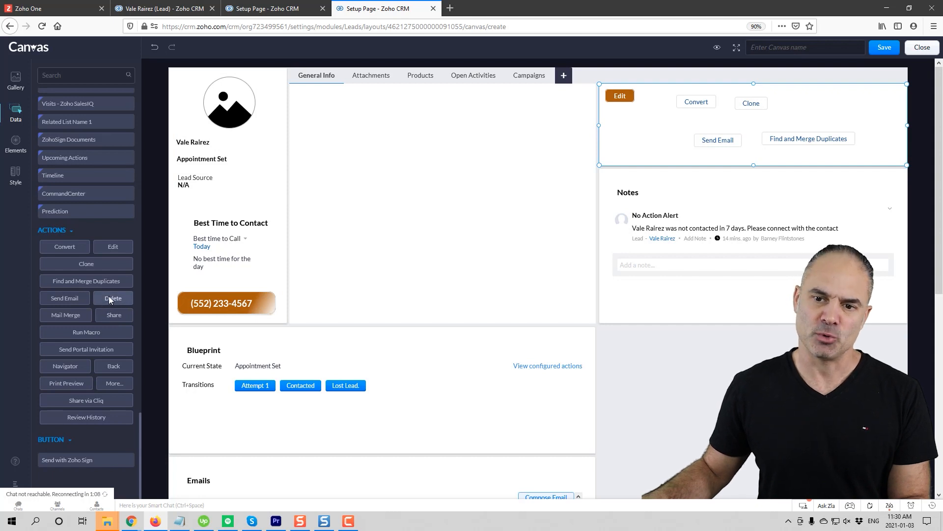
pyautogui.moveTo(110, 296); pyautogui.dragTo(656, 129)
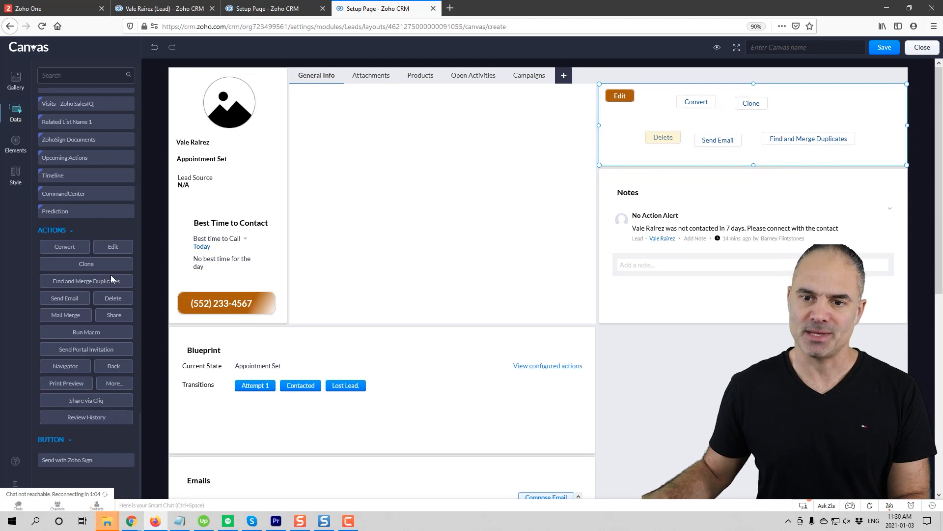
pyautogui.moveTo(75, 314); pyautogui.dragTo(609, 123)
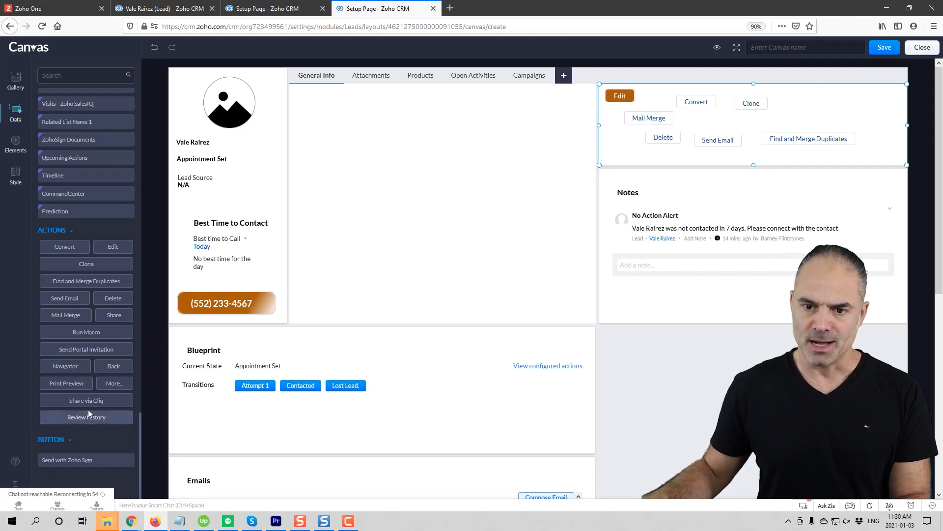
pyautogui.moveTo(82, 460); pyautogui.dragTo(813, 158)
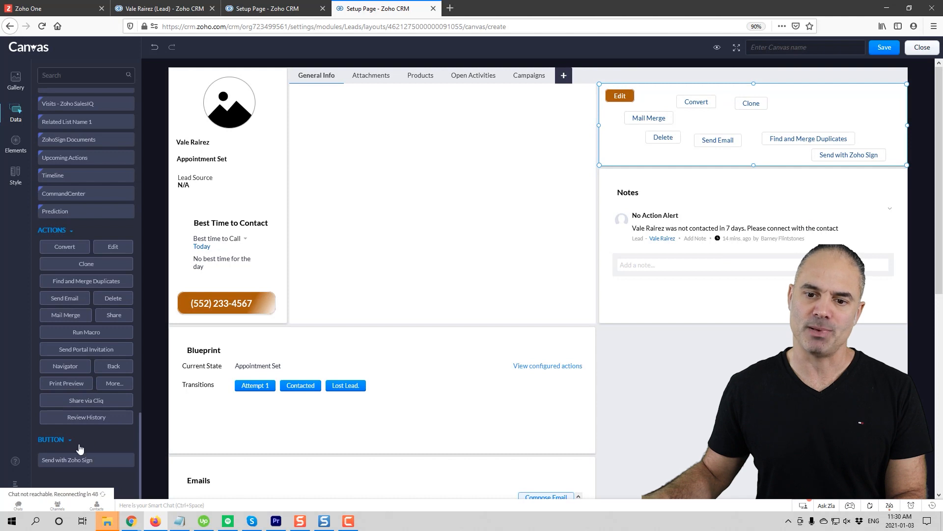
# Step: Check the standard lead record's action buttons in the other browser tab, and return to the canvas
pyautogui.click(184, 9)
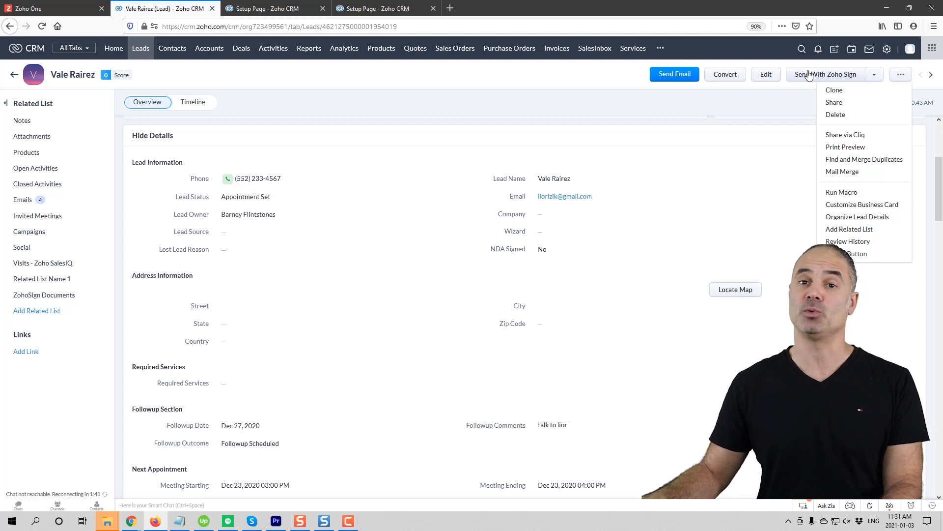
pyautogui.click(411, 15)
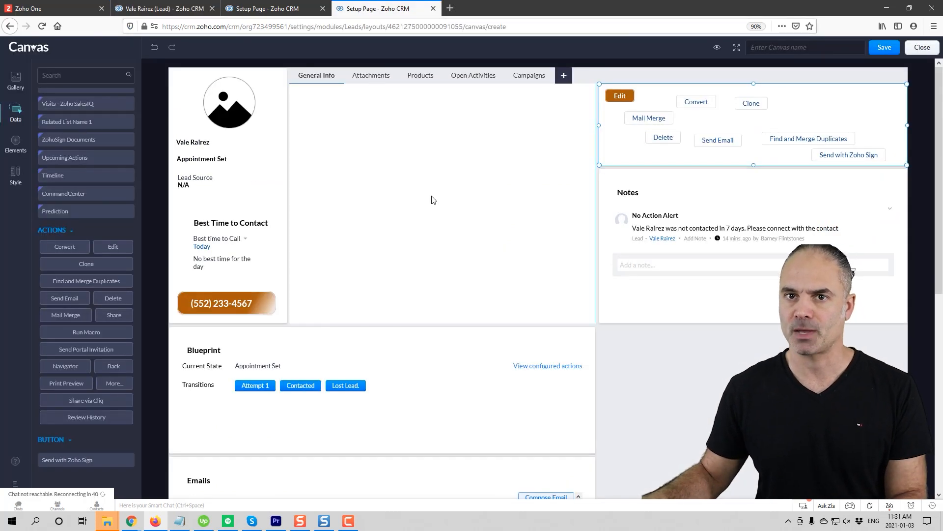
# Step: Line up the Convert, Delete and Clone buttons in a row beside the Edit button
pyautogui.moveTo(699, 103); pyautogui.dragTo(670, 97)
pyautogui.click(709, 101)
pyautogui.rightClick(671, 97)
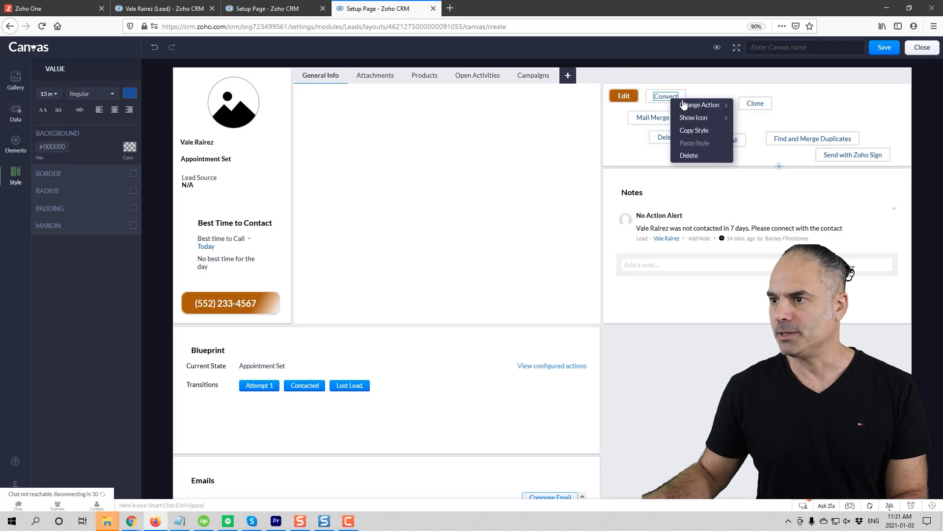
pyautogui.click(818, 103)
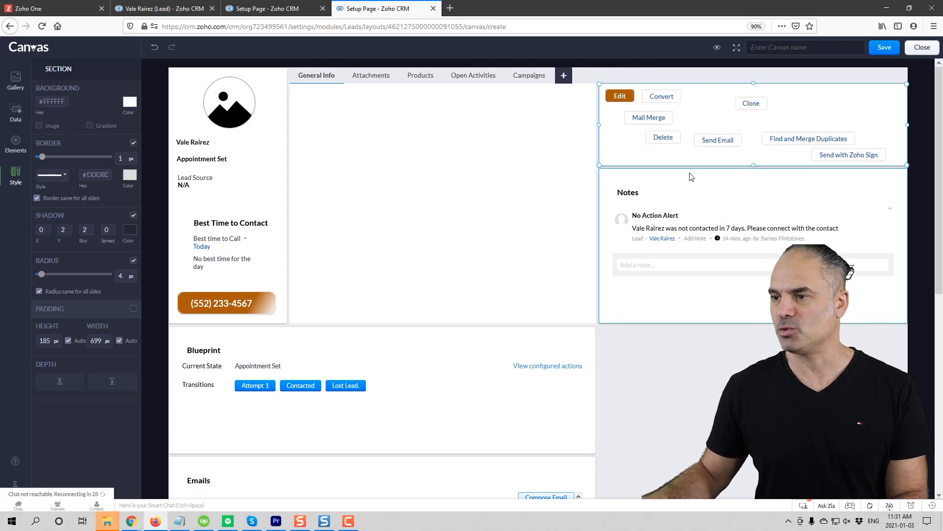
pyautogui.moveTo(667, 141); pyautogui.dragTo(712, 97)
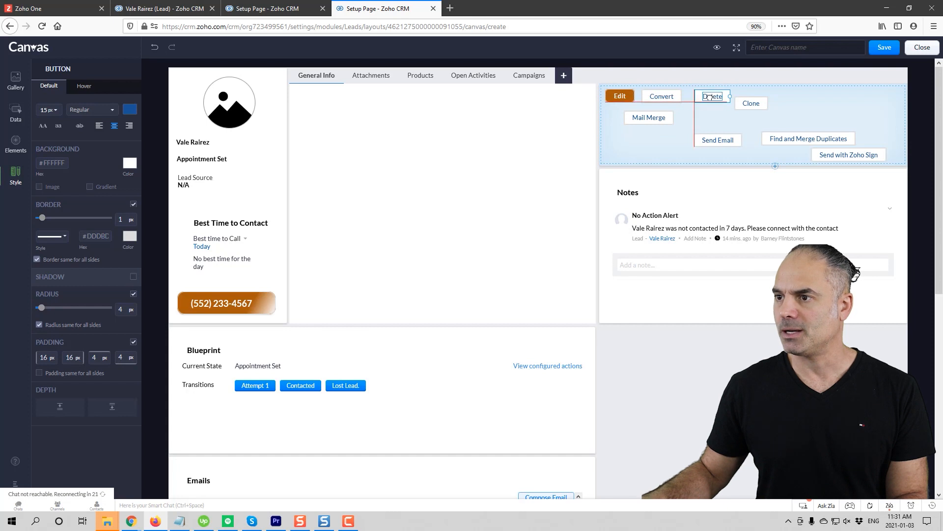
pyautogui.click(759, 104)
pyautogui.click(777, 107)
pyautogui.moveTo(750, 101)
pyautogui.mouseDown()
pyautogui.moveTo(713, 95)
pyautogui.moveTo(725, 81)
pyautogui.mouseUp()
pyautogui.click(727, 125)
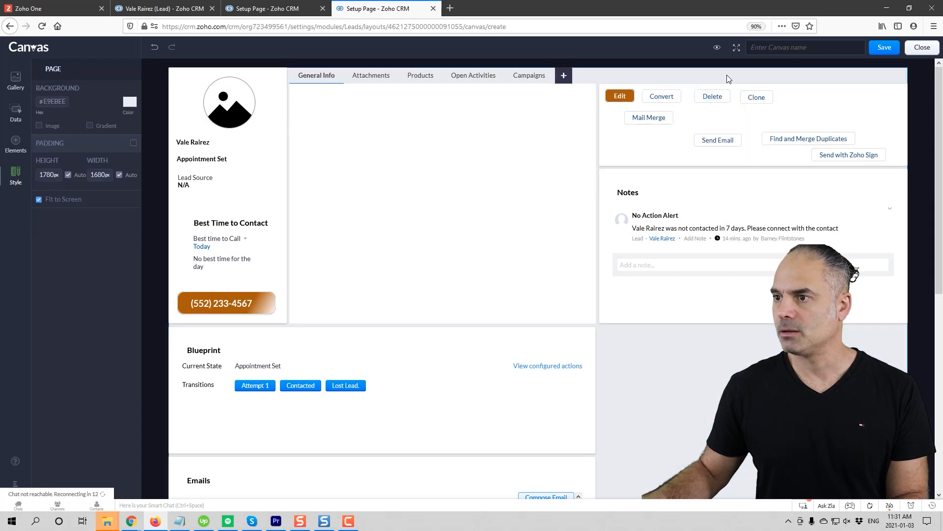
# Step: Shift the Delete and Clone buttons closer to Convert to even out the spacing of the button row
pyautogui.click(713, 97)
pyautogui.click(723, 119)
pyautogui.click(719, 97)
pyautogui.click(729, 98)
pyautogui.moveTo(724, 96)
pyautogui.mouseDown()
pyautogui.moveTo(741, 92)
pyautogui.moveTo(712, 91)
pyautogui.moveTo(740, 93)
pyautogui.moveTo(718, 97)
pyautogui.mouseUp()
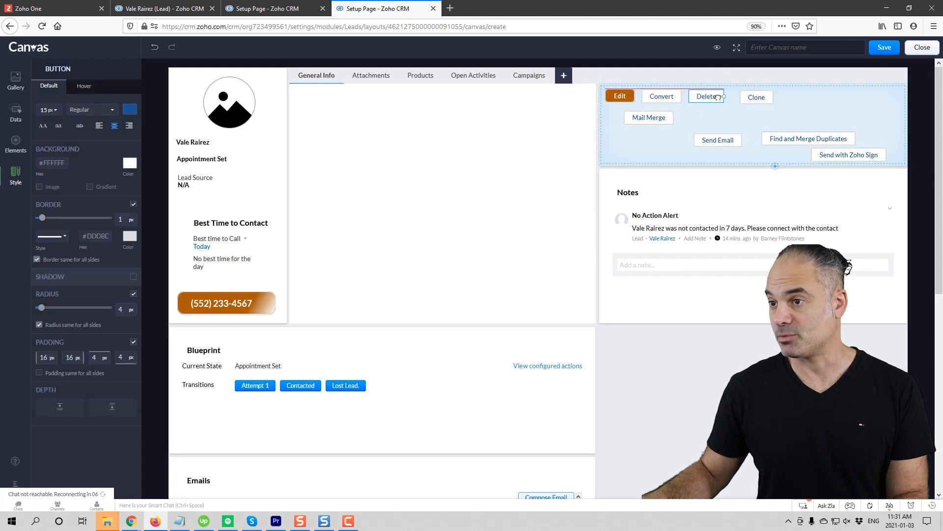
pyautogui.moveTo(717, 97); pyautogui.dragTo(760, 98)
pyautogui.click(760, 100)
pyautogui.click(768, 98)
# Step: Stack the Mail Merge and Send Email buttons along the right edge of the action section
pyautogui.click(654, 117)
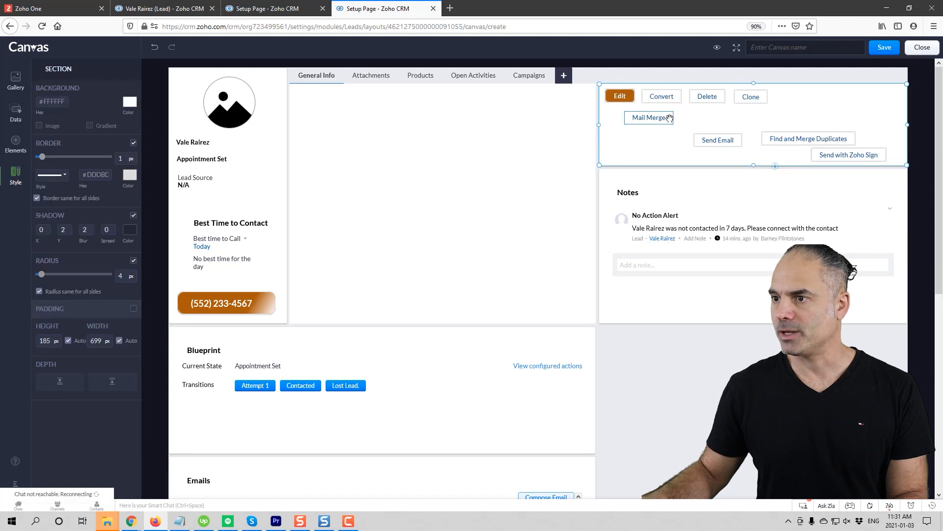
pyautogui.click(682, 138)
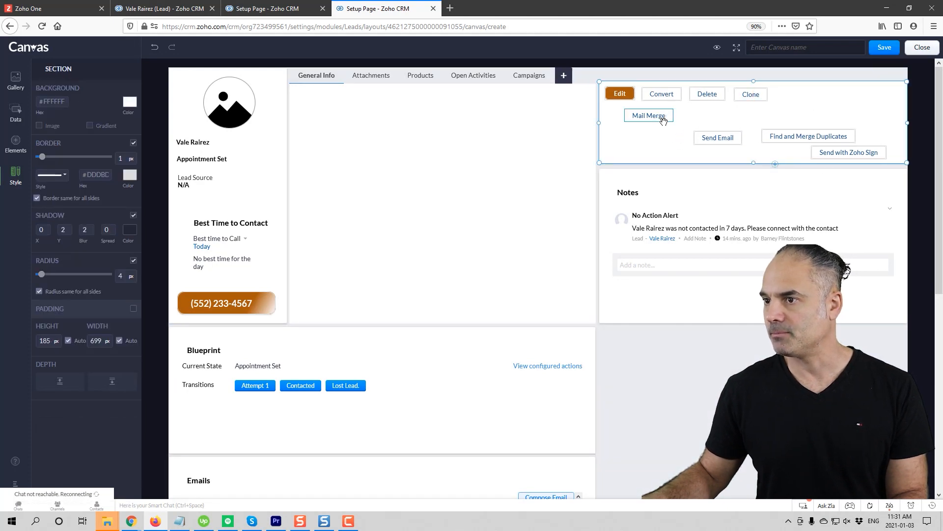
pyautogui.moveTo(649, 116); pyautogui.dragTo(869, 98)
pyautogui.moveTo(718, 136); pyautogui.dragTo(870, 114)
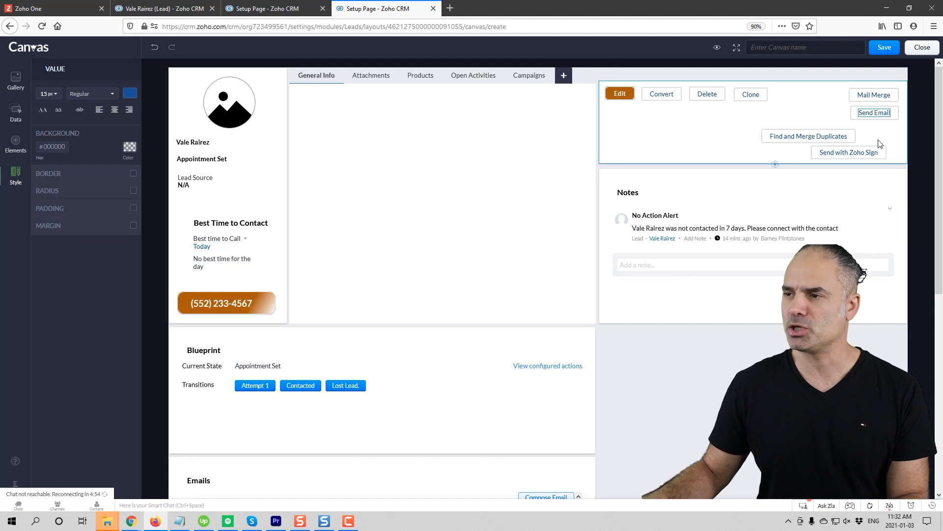
# Step: Place Find and Merge Duplicates beneath the Convert button and Send with Zoho Sign beneath the Send Email button
pyautogui.click(831, 137)
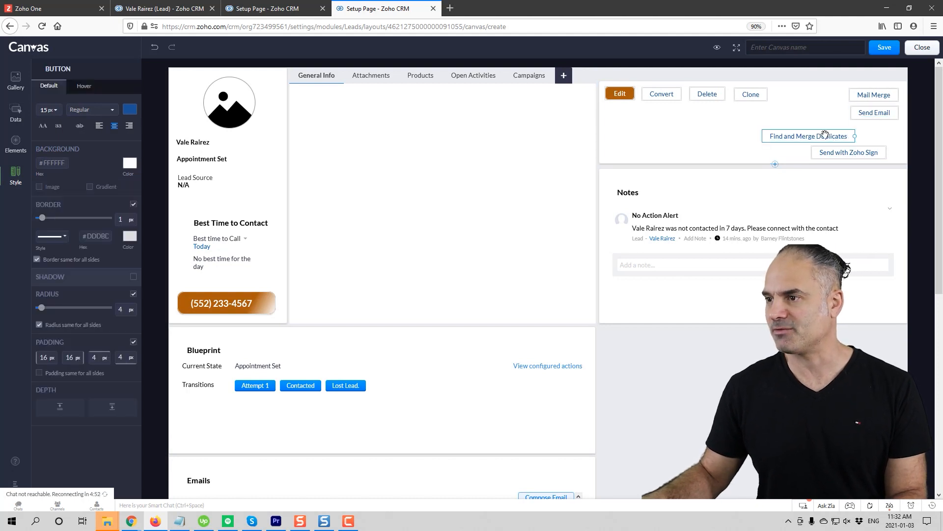
pyautogui.moveTo(824, 138); pyautogui.dragTo(705, 116)
pyautogui.click(755, 131)
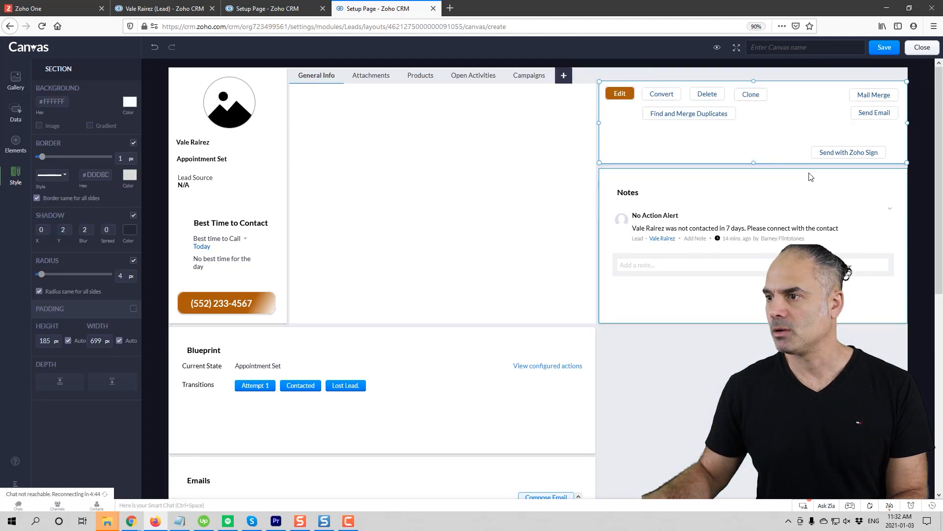
pyautogui.click(852, 153)
pyautogui.moveTo(853, 153); pyautogui.dragTo(864, 132)
pyautogui.click(814, 71)
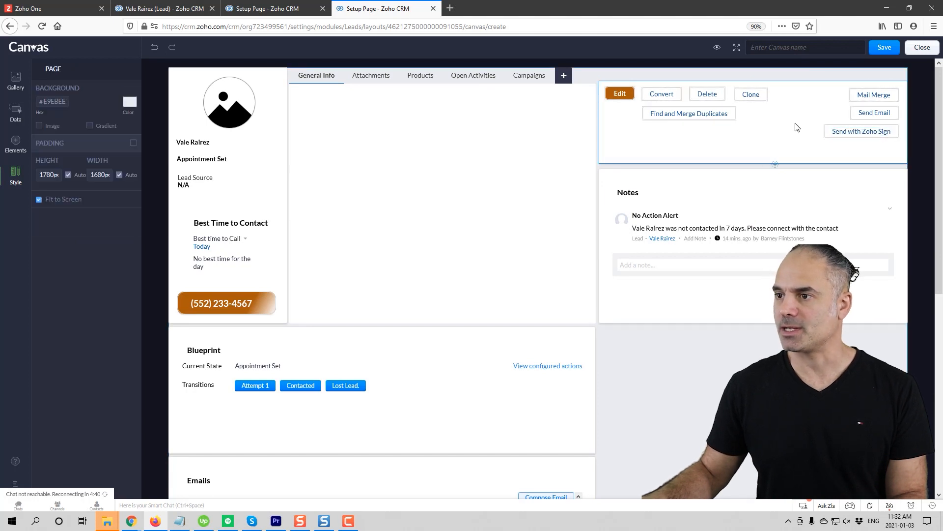
# Step: Reduce the action section's height to fit its buttons, and move the Notes section up directly beneath it
pyautogui.click(768, 150)
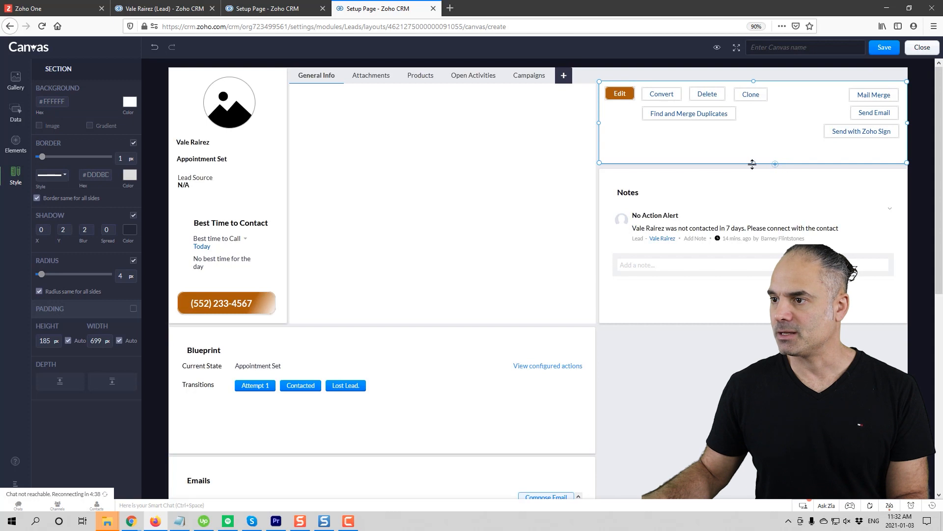
pyautogui.moveTo(752, 164); pyautogui.dragTo(759, 144)
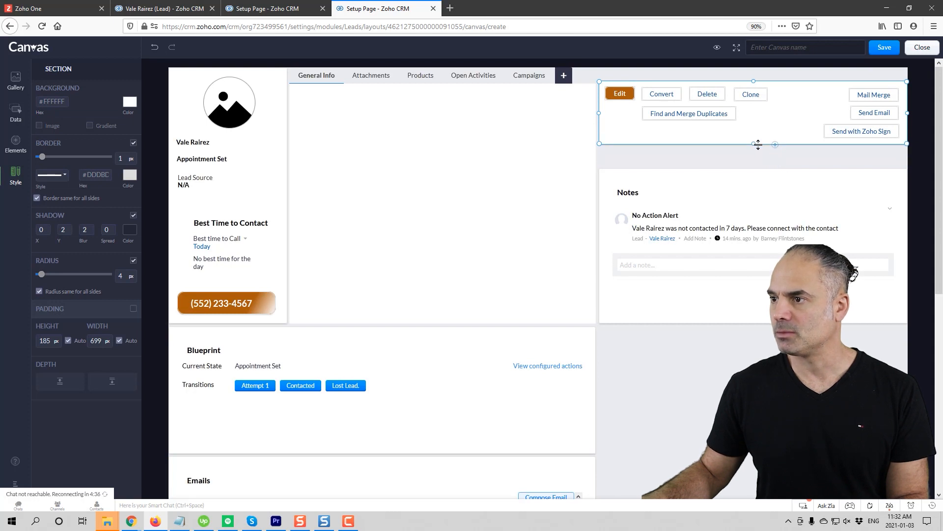
pyautogui.click(811, 175)
pyautogui.moveTo(811, 174); pyautogui.dragTo(815, 149)
# Step: Copy the Edit button's style and apply it to the Convert and Delete buttons
pyautogui.click(620, 93)
pyautogui.rightClick(627, 95)
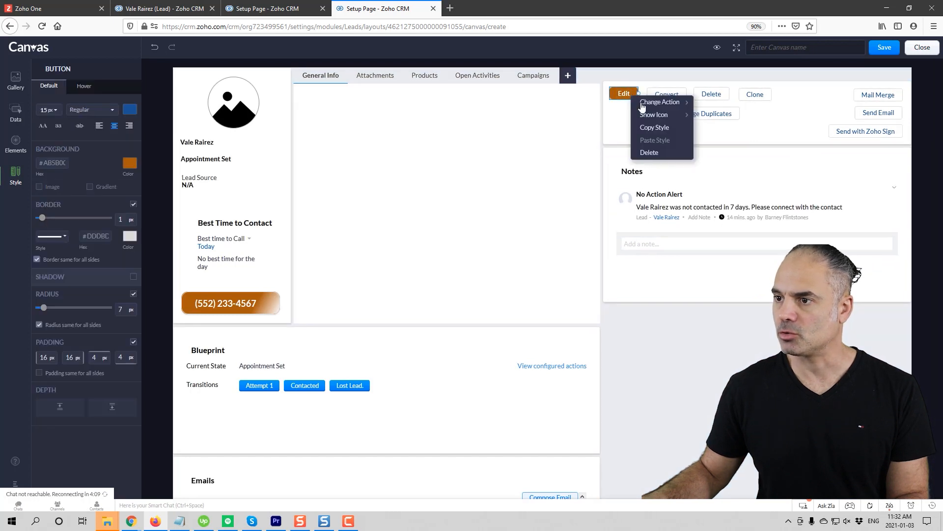
pyautogui.click(654, 128)
pyautogui.click(680, 97)
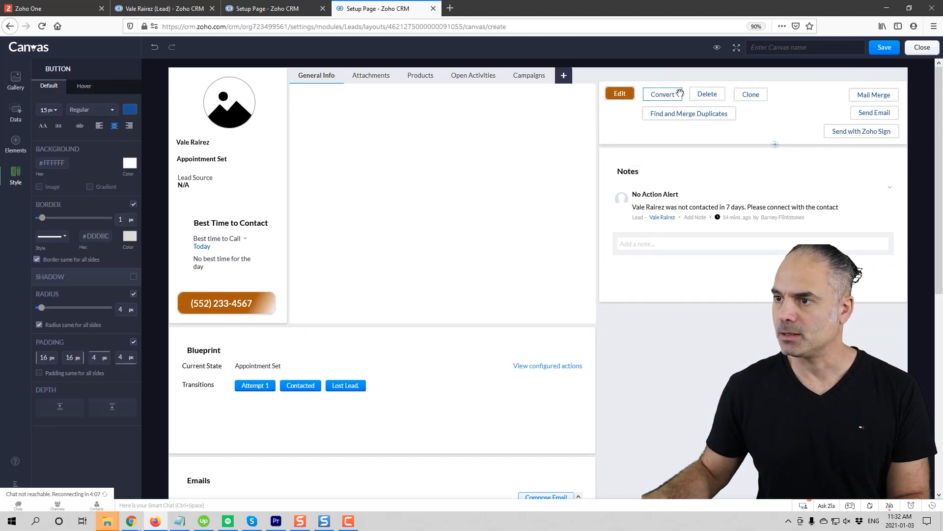
pyautogui.rightClick(680, 95)
pyautogui.click(703, 140)
pyautogui.click(718, 97)
pyautogui.rightClick(718, 97)
pyautogui.click(742, 141)
# Step: Apply the copied Edit button style to the Clone and Find and Merge Duplicates buttons
pyautogui.click(766, 98)
pyautogui.rightClick(766, 97)
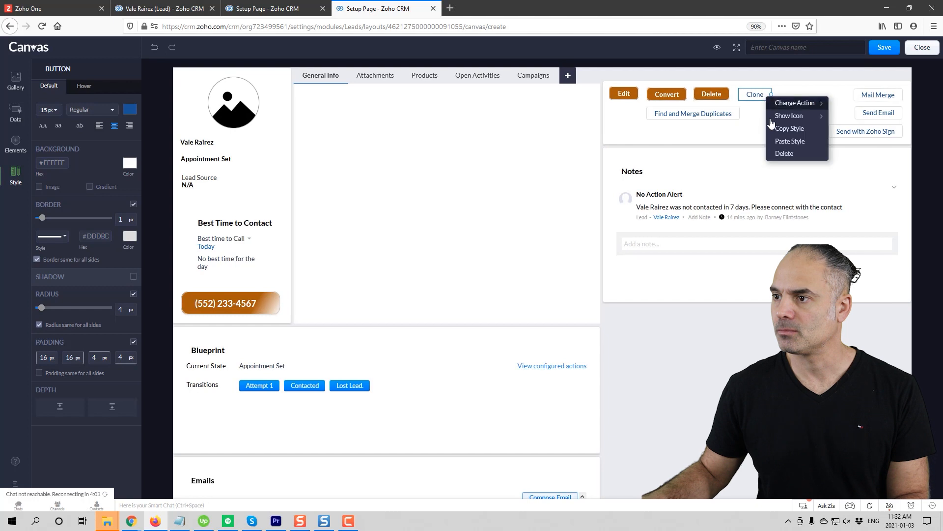
pyautogui.click(777, 141)
pyautogui.click(729, 114)
pyautogui.rightClick(731, 112)
pyautogui.click(752, 152)
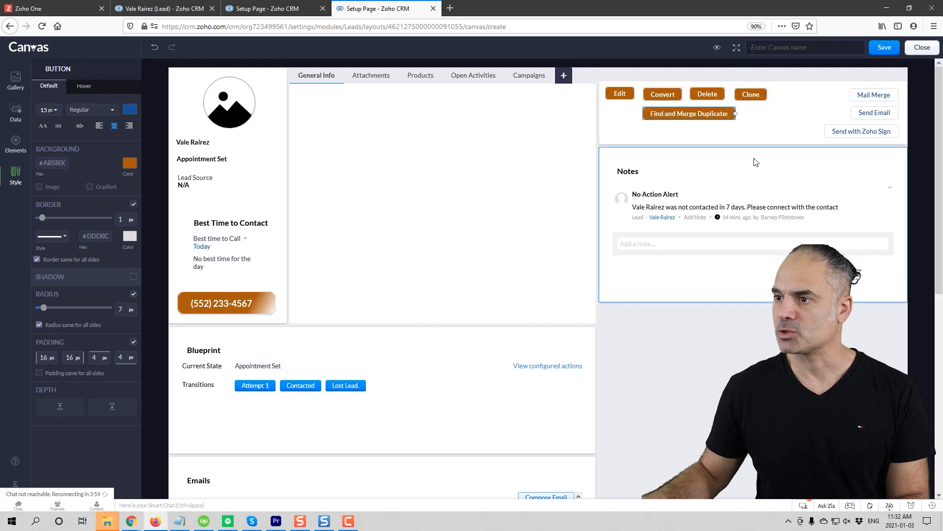
# Step: Apply the copied Edit style to the Mail Merge button and change its background to the bright red theme colour
pyautogui.click(898, 95)
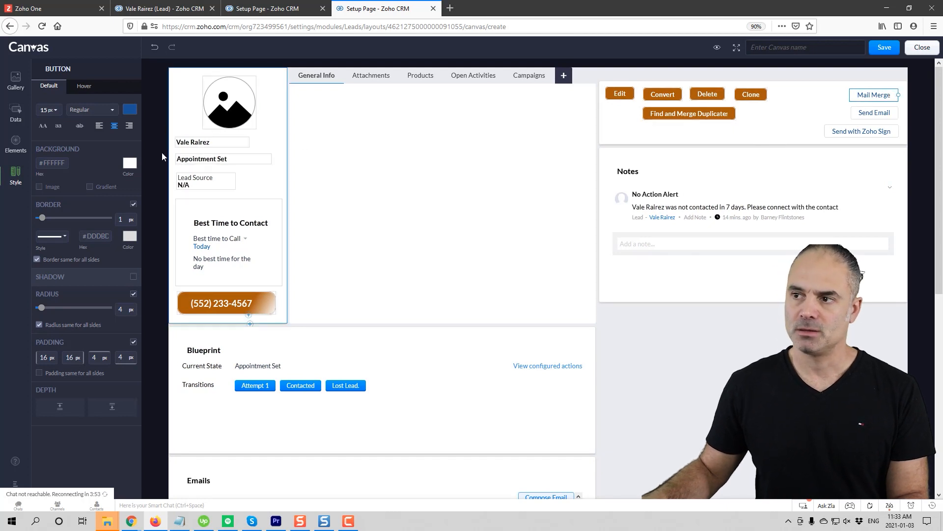
pyautogui.click(894, 113)
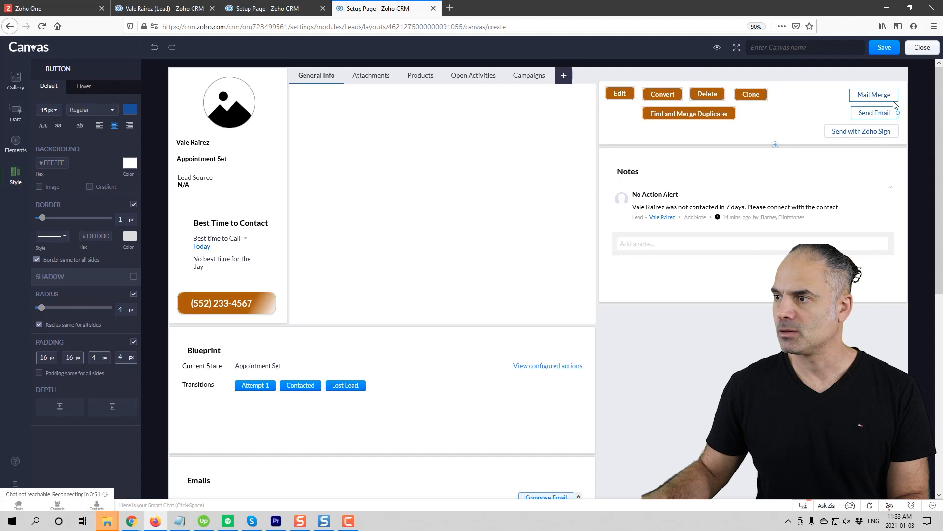
pyautogui.click(130, 163)
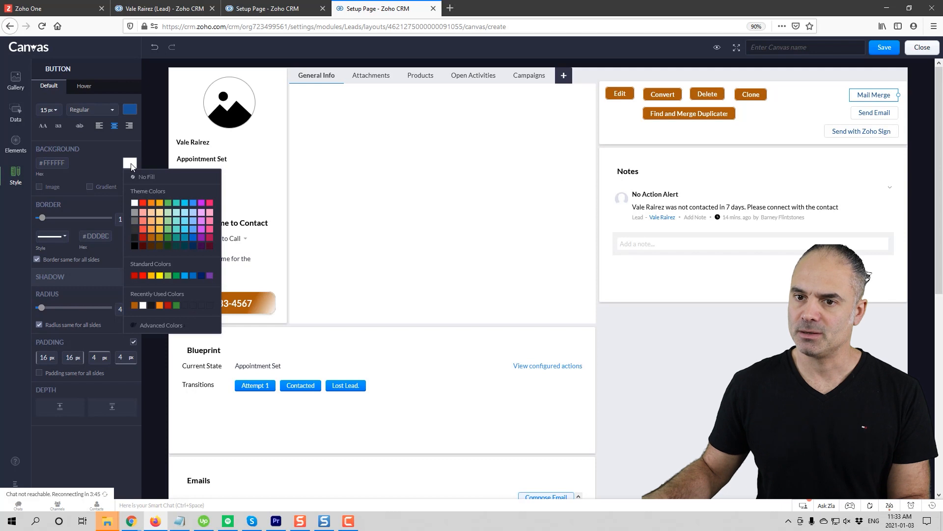
pyautogui.rightClick(871, 95)
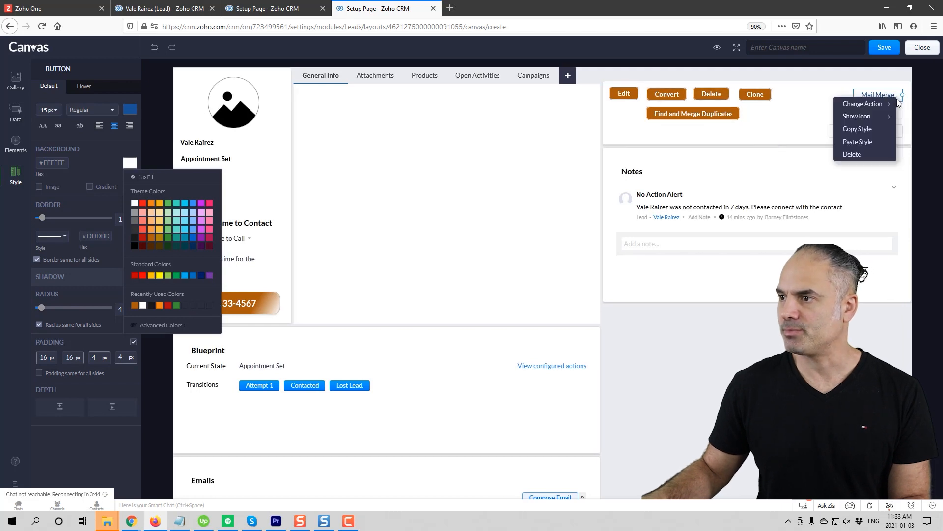
pyautogui.click(873, 142)
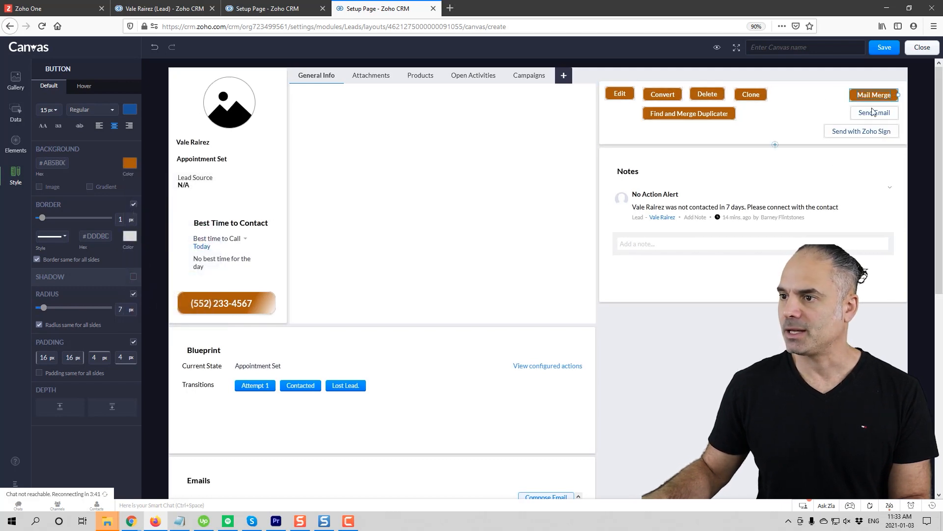
pyautogui.click(130, 162)
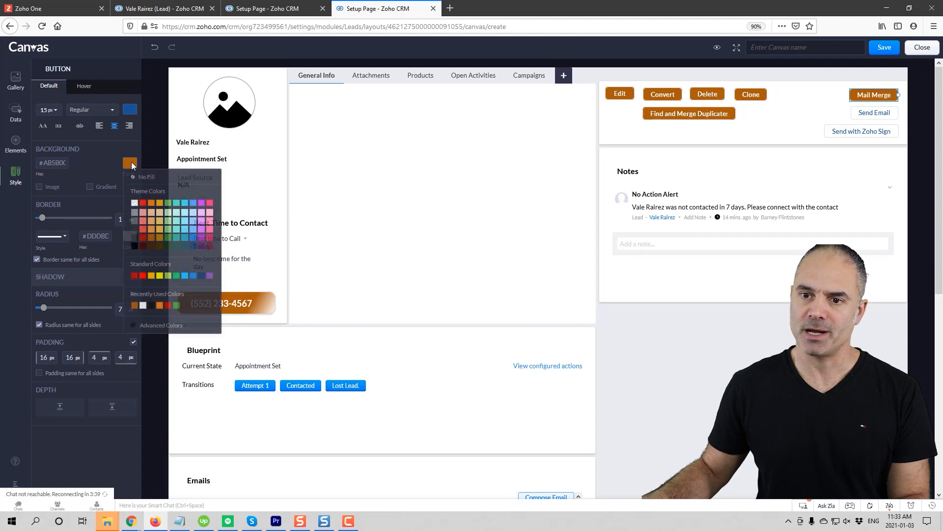
pyautogui.click(146, 204)
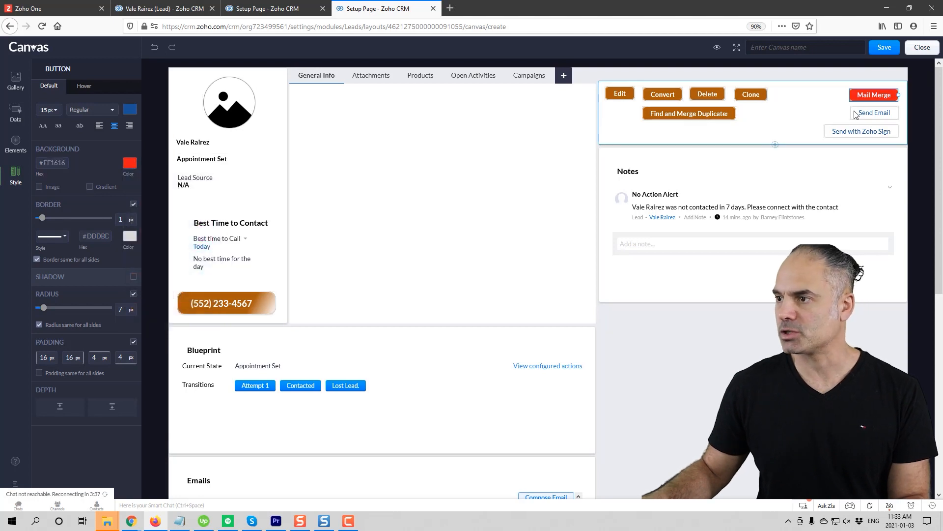
# Step: Copy the red Mail Merge button's style and apply it to the Send Email and Send with Zoho Sign buttons
pyautogui.rightClick(892, 95)
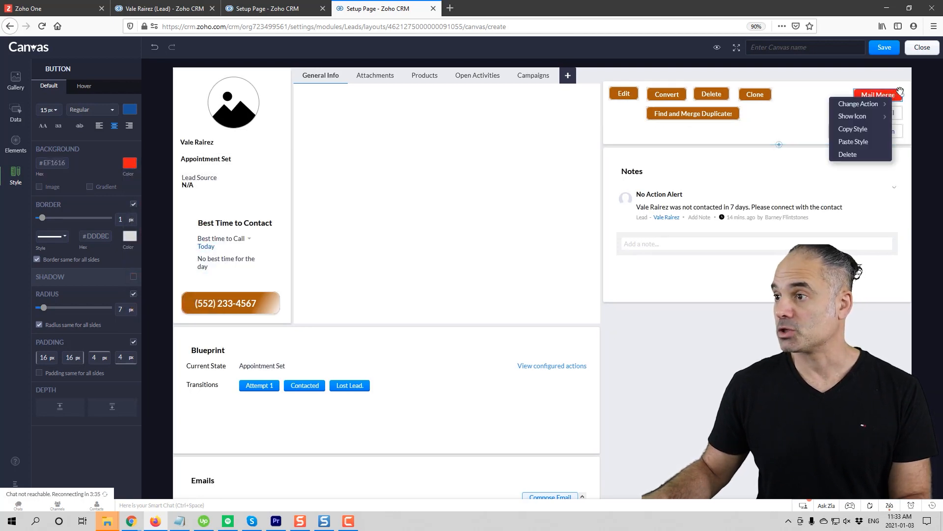
pyautogui.click(895, 94)
pyautogui.rightClick(894, 94)
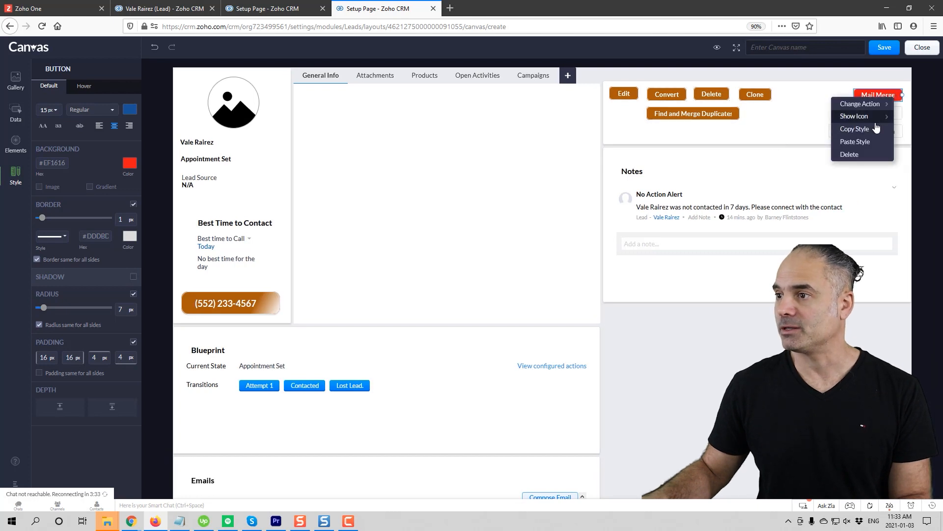
pyautogui.click(879, 126)
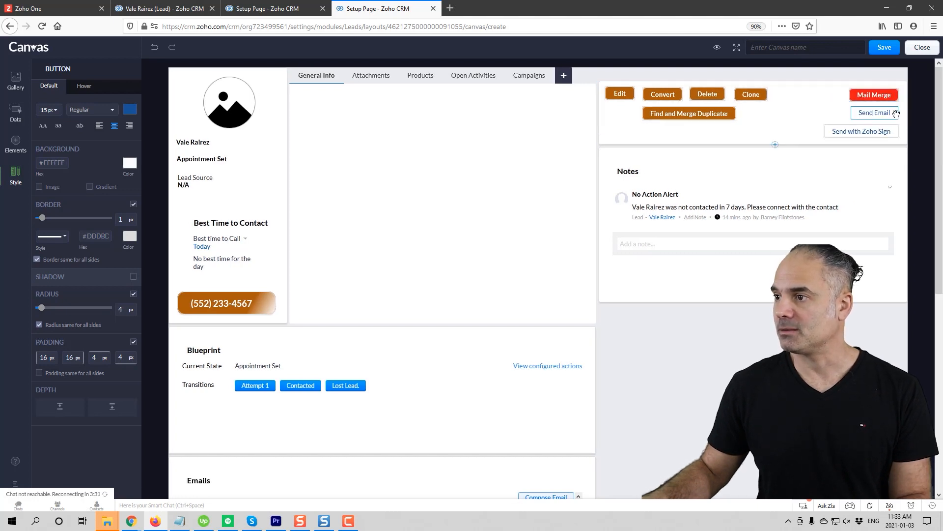
pyautogui.rightClick(894, 114)
pyautogui.click(878, 158)
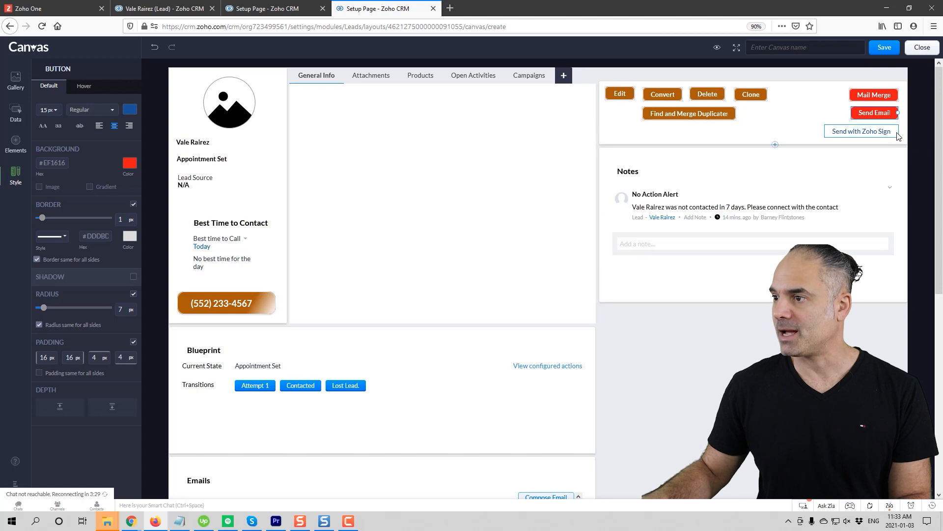
pyautogui.rightClick(884, 133)
pyautogui.click(883, 179)
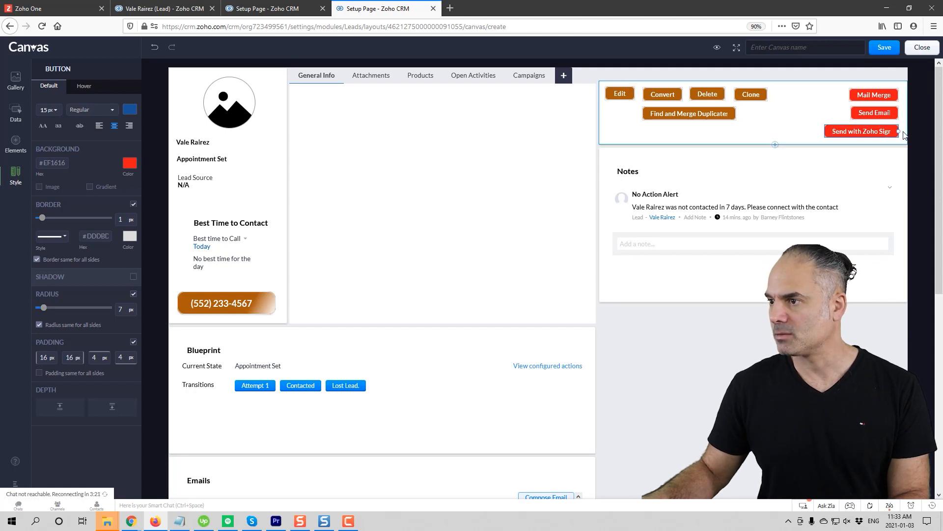
# Step: Widen the Send with Zoho Sign and Find and Merge Duplicates buttons until their labels fit fully inside
pyautogui.moveTo(899, 132); pyautogui.dragTo(884, 129)
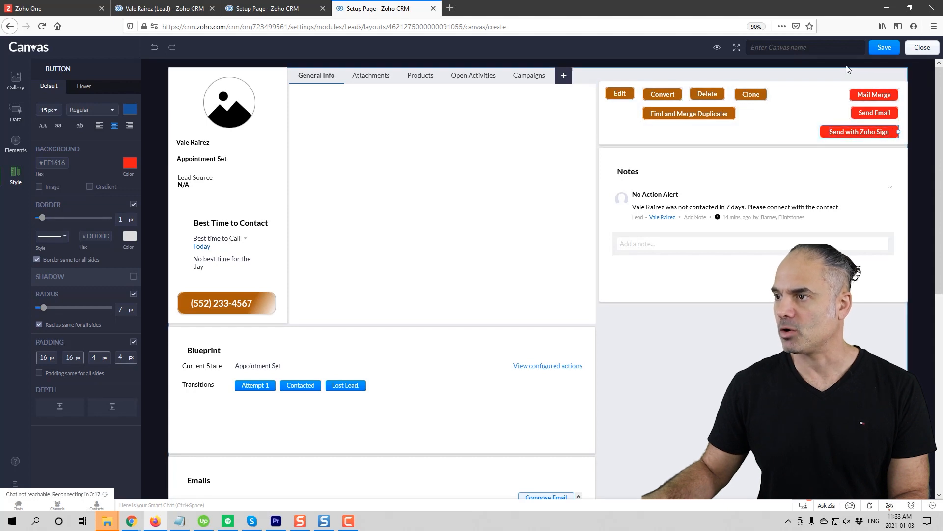
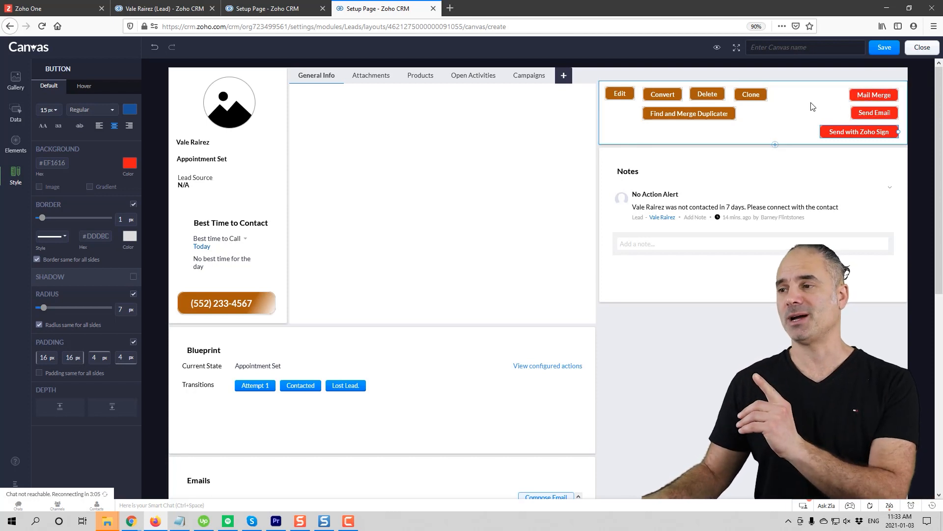
pyautogui.click(705, 96)
pyautogui.click(706, 105)
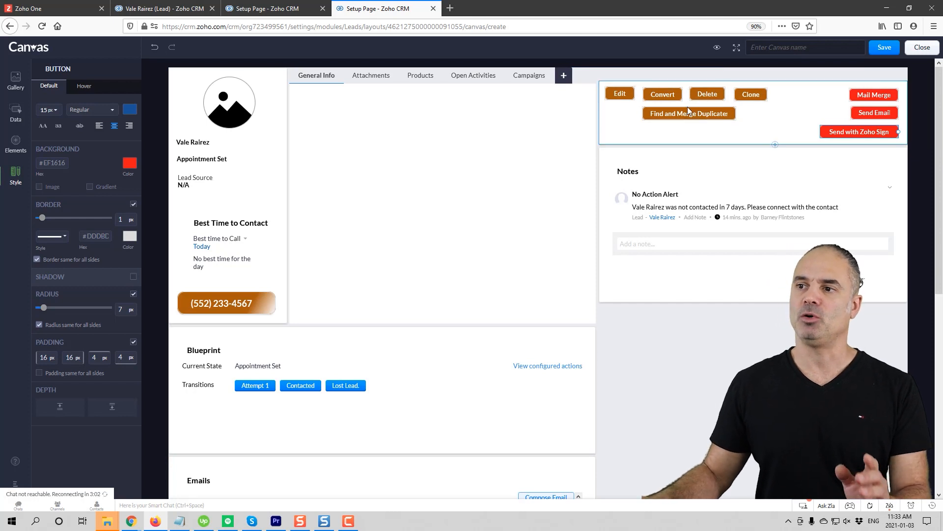
pyautogui.click(677, 99)
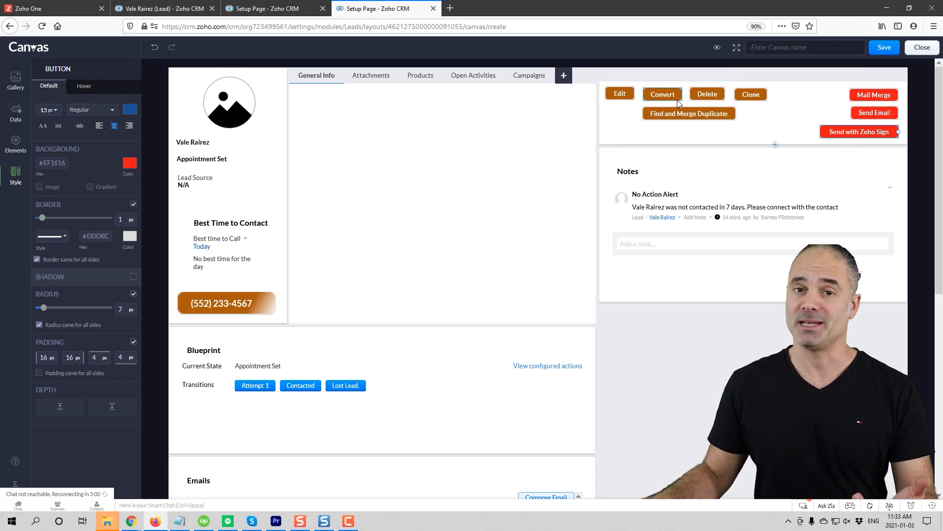
pyautogui.click(676, 102)
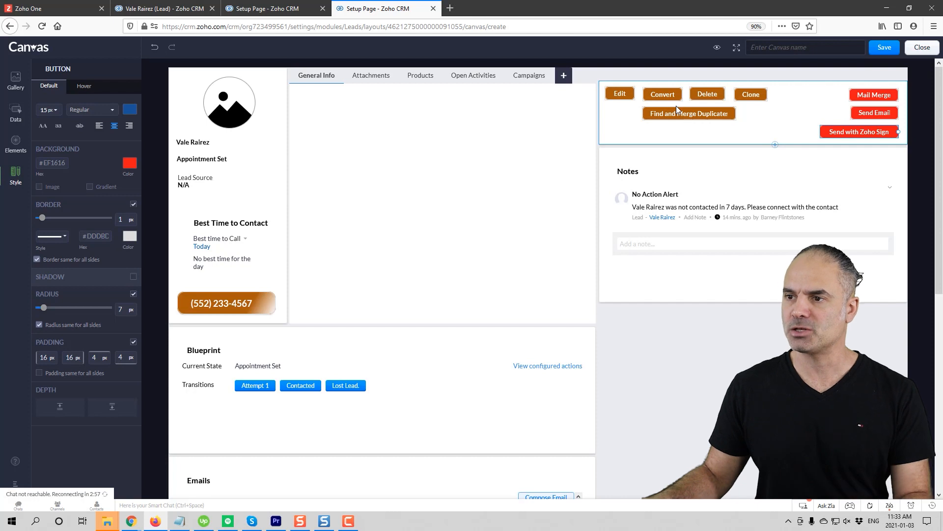
pyautogui.click(720, 119)
pyautogui.click(734, 114)
pyautogui.moveTo(736, 115); pyautogui.dragTo(742, 116)
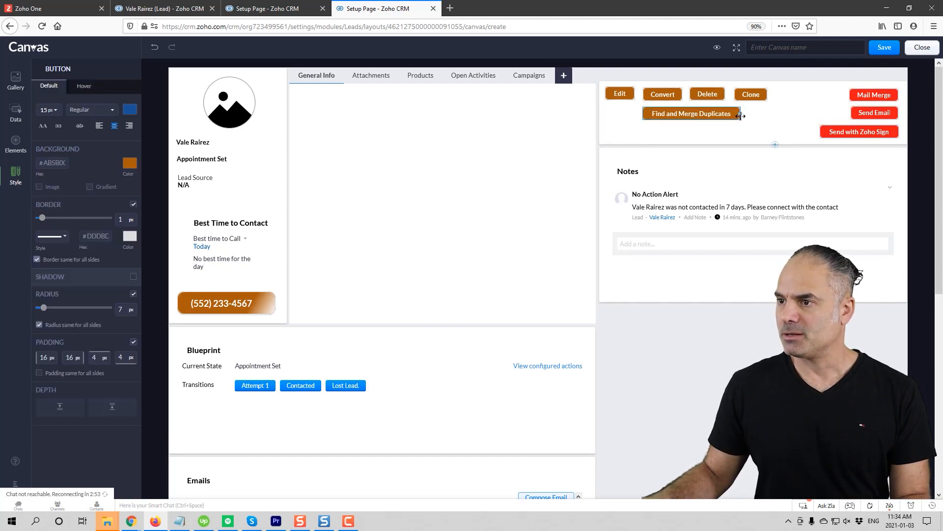
pyautogui.click(741, 122)
# Step: Move the action-button section slightly down and shift the Notes section down to keep the gap between them
pyautogui.moveTo(728, 115); pyautogui.dragTo(711, 122)
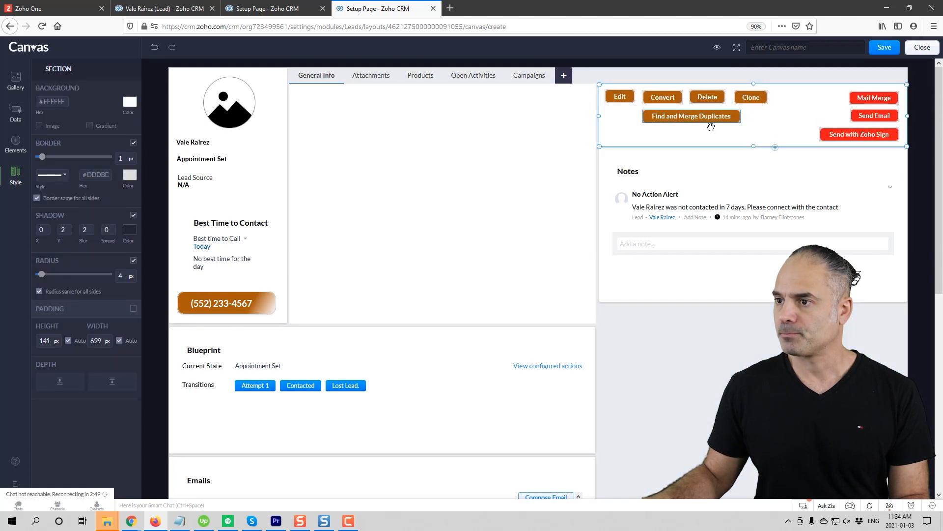
pyautogui.click(775, 174)
pyautogui.moveTo(779, 153); pyautogui.dragTo(785, 161)
pyautogui.click(692, 321)
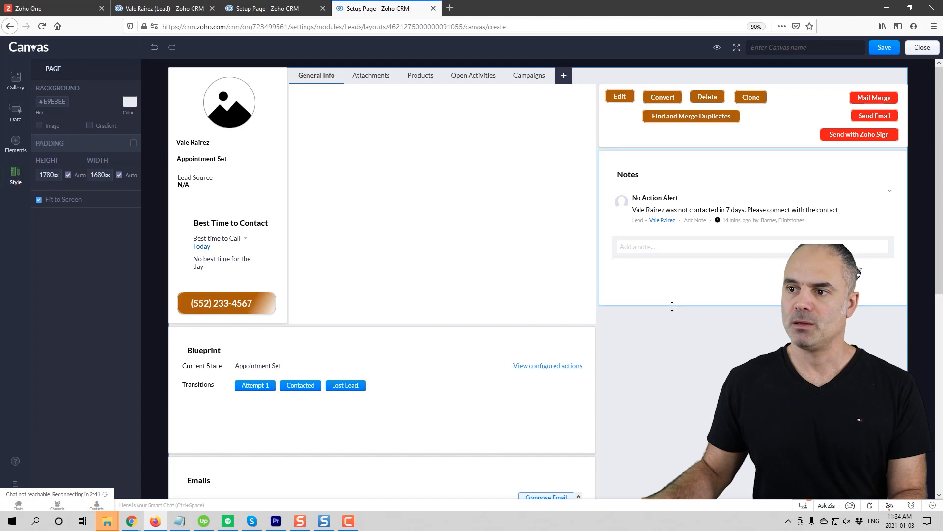
# Step: Add a text element reading "Address" to the General Info tab's empty area
pyautogui.click(324, 86)
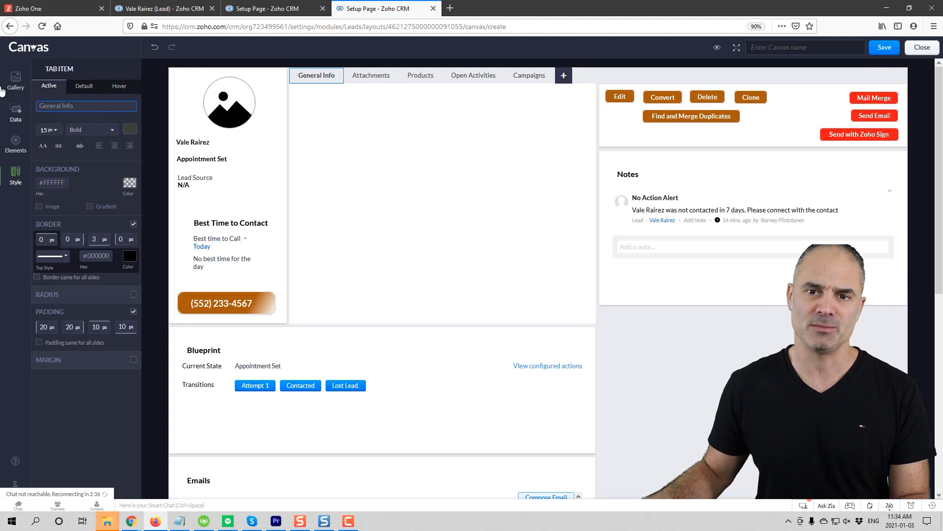
pyautogui.click(17, 113)
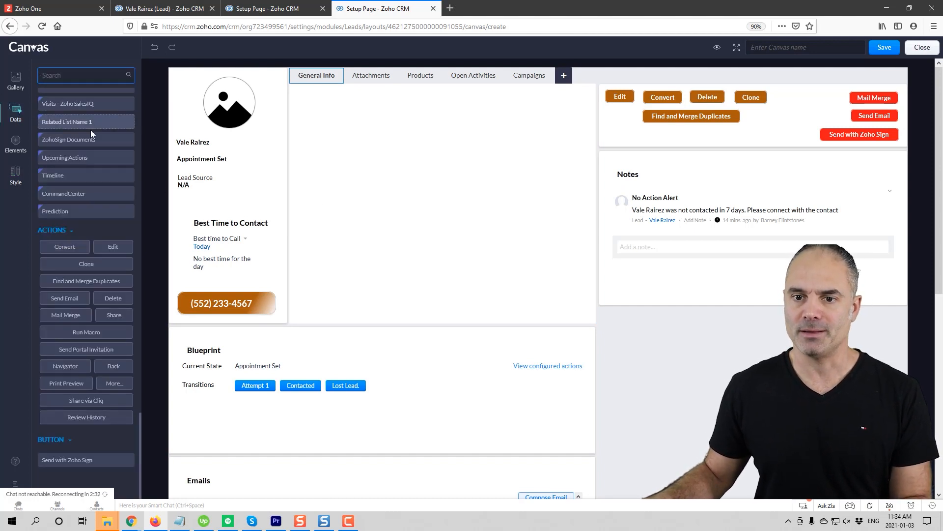
pyautogui.scroll(10, 87, 125)
pyautogui.scroll(10, 94, 181)
pyautogui.scroll(10, 95, 109)
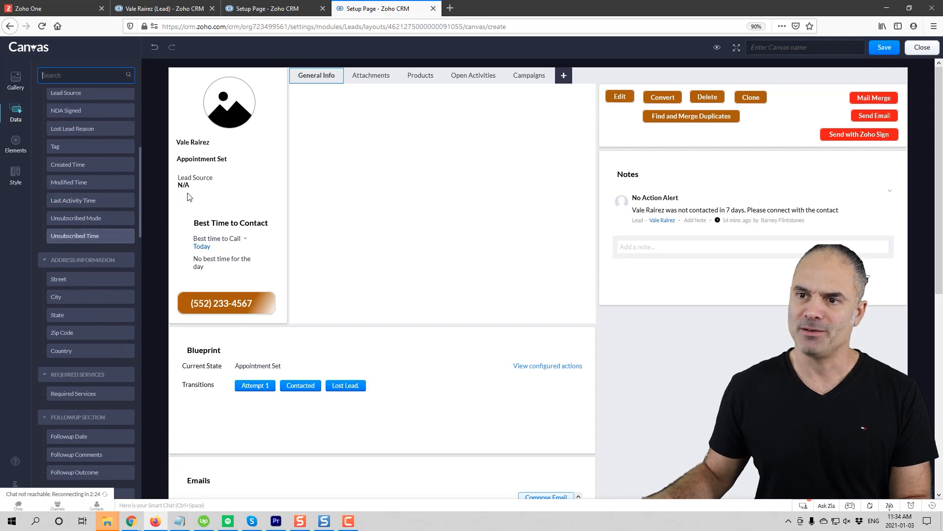
pyautogui.click(28, 150)
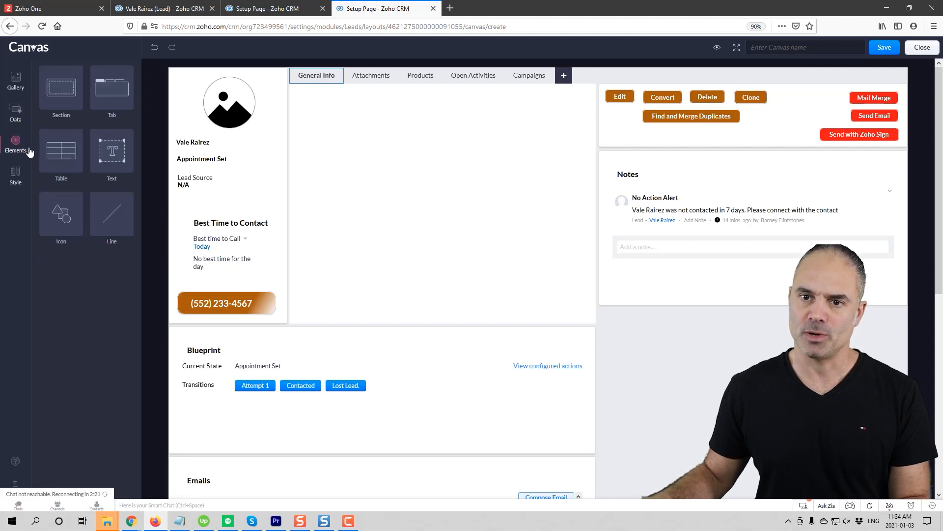
pyautogui.moveTo(116, 153); pyautogui.dragTo(383, 126)
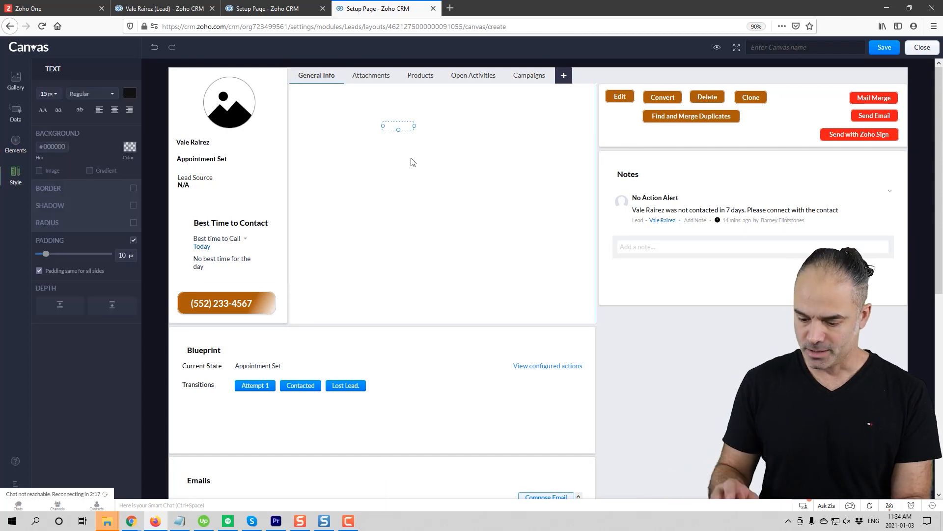
pyautogui.write('Address')
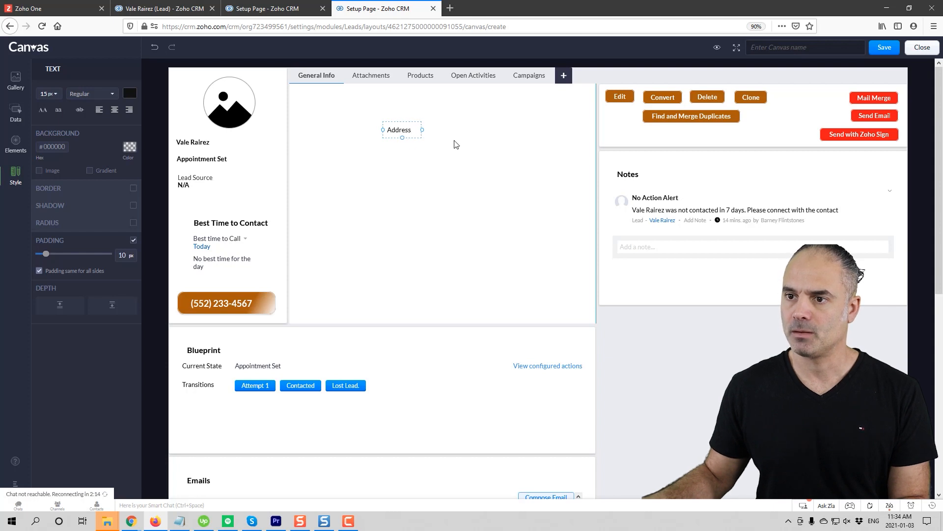
# Step: Set the font size of the Address text to 20 px
pyautogui.click(412, 131)
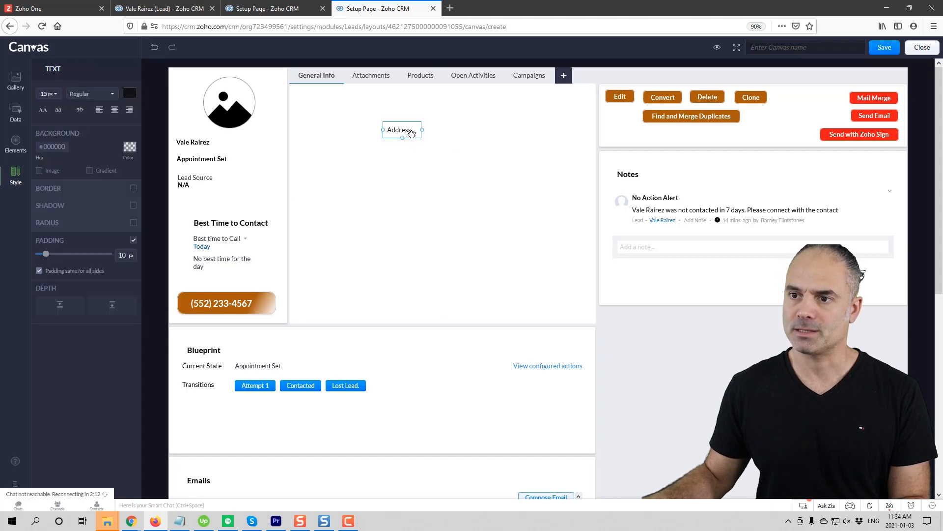
pyautogui.click(45, 95)
pyautogui.click(48, 222)
pyautogui.click(422, 155)
pyautogui.click(421, 136)
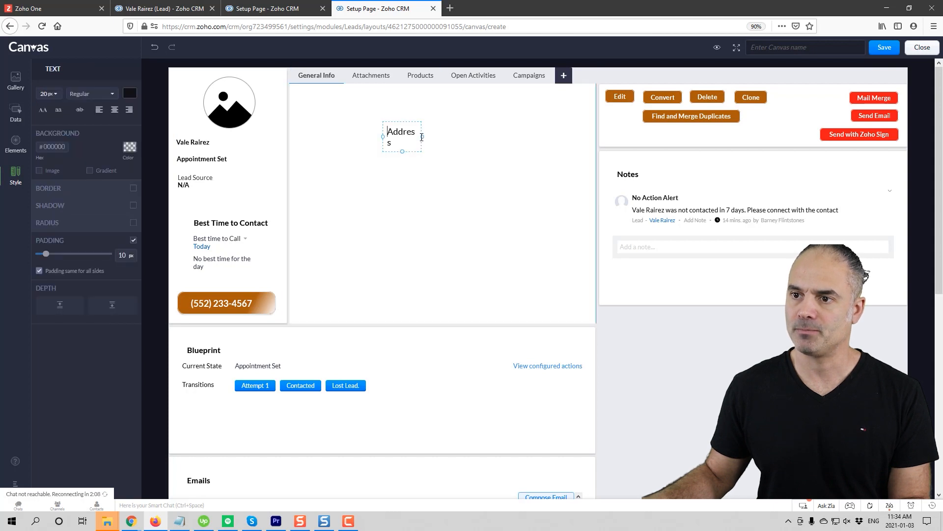
pyautogui.click(420, 137)
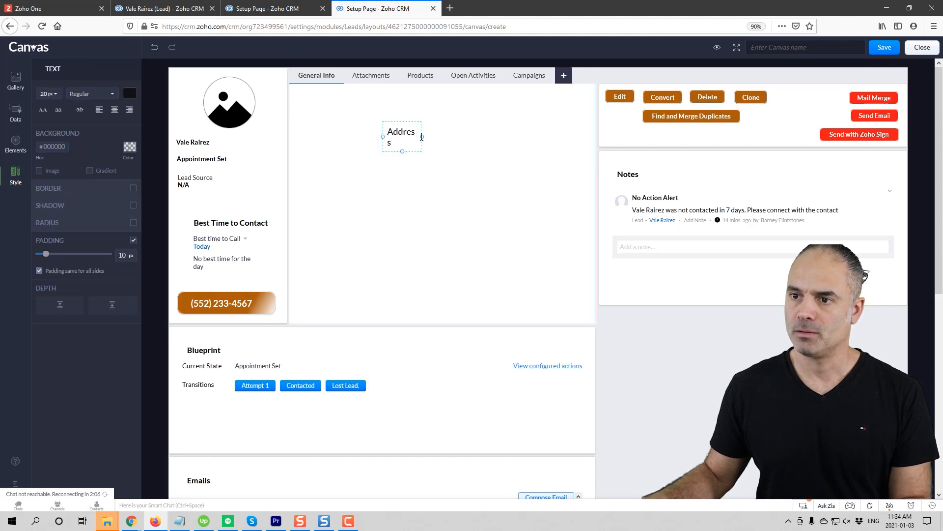
# Step: Widen the Address text to fit on one line and move it to the upper-left corner of the General Info tab
pyautogui.click(457, 150)
pyautogui.moveTo(404, 132); pyautogui.dragTo(324, 101)
pyautogui.click(418, 118)
pyautogui.click(407, 132)
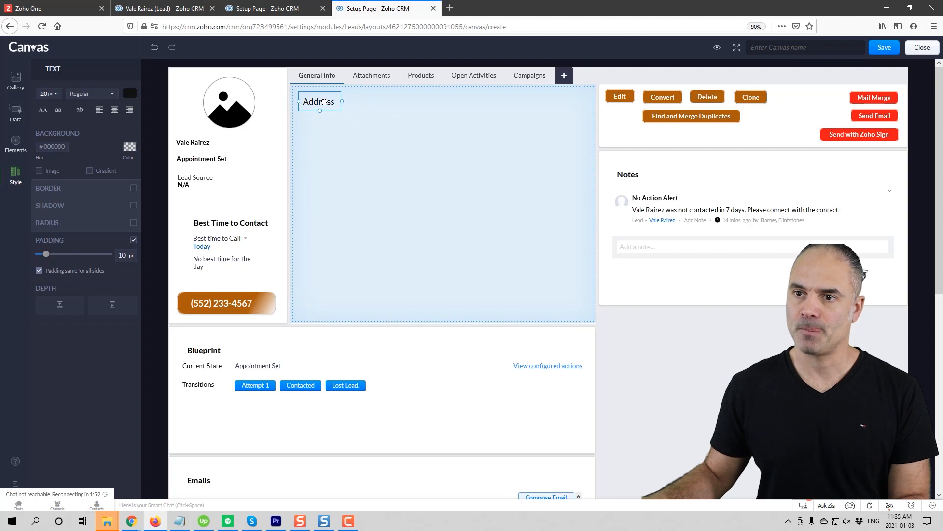
pyautogui.moveTo(324, 101); pyautogui.dragTo(323, 102)
# Step: Add the Street field to the General Info tab, hide its label and place it directly under the Address heading
pyautogui.click(15, 112)
pyautogui.scroll(-3, 40, 260)
pyautogui.moveTo(75, 281); pyautogui.dragTo(393, 142)
pyautogui.rightClick(402, 143)
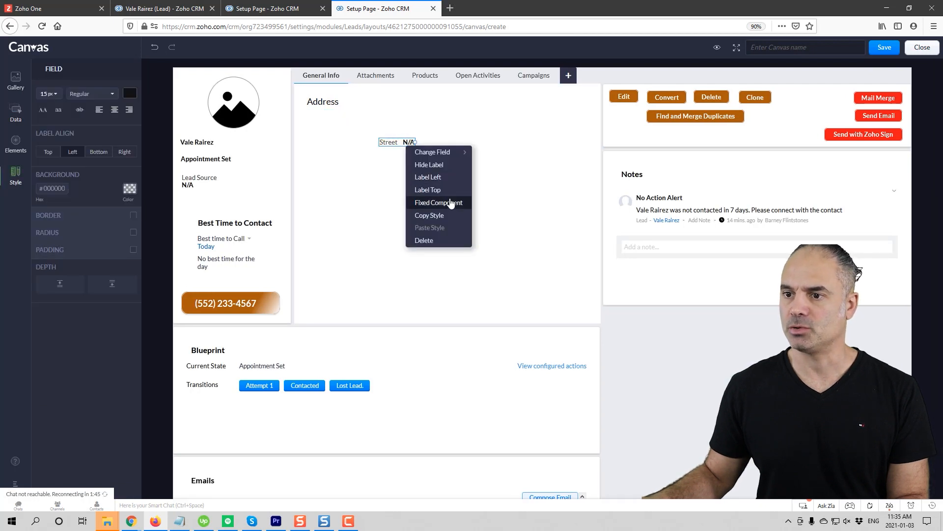
pyautogui.click(429, 165)
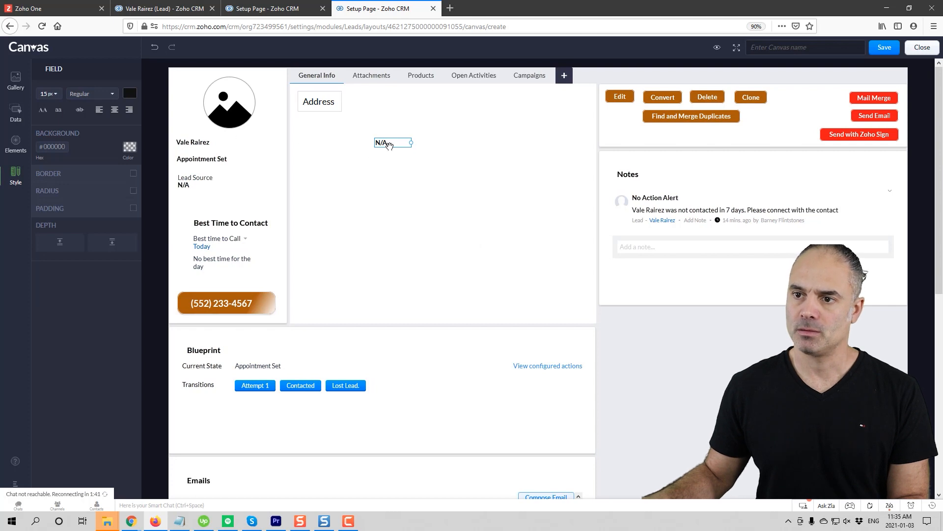
pyautogui.moveTo(378, 144); pyautogui.dragTo(308, 121)
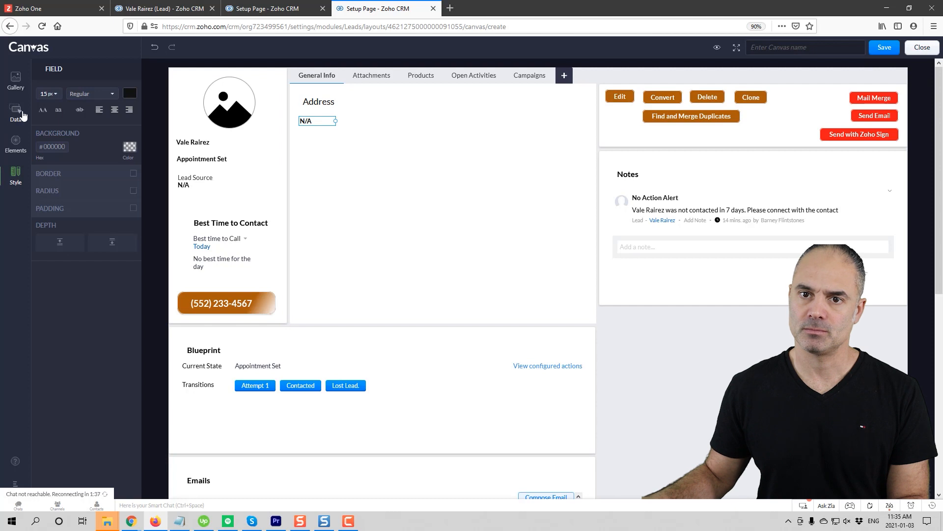
# Step: Add the City field to the General Info tab, hide its label and align it to the right of the Street field
pyautogui.click(16, 112)
pyautogui.moveTo(76, 295); pyautogui.dragTo(339, 154)
pyautogui.rightClick(356, 155)
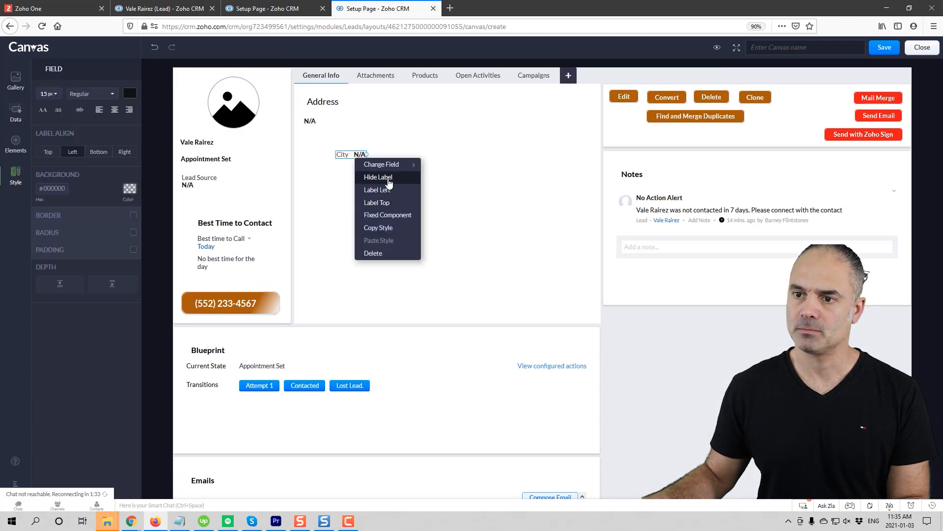
pyautogui.click(386, 177)
pyautogui.moveTo(343, 154); pyautogui.dragTo(348, 123)
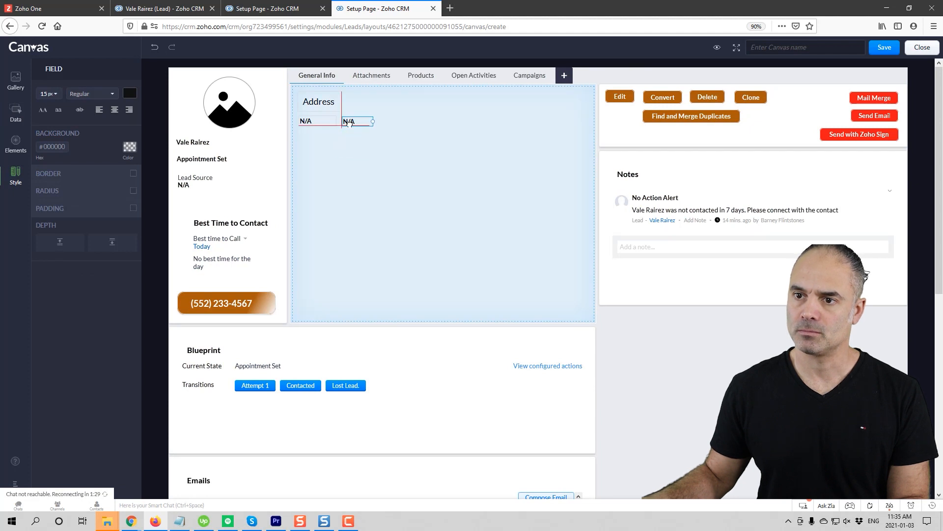
pyautogui.moveTo(347, 123)
pyautogui.mouseDown()
pyautogui.moveTo(314, 138)
pyautogui.moveTo(347, 124)
pyautogui.mouseUp()
# Step: Add the State field below the Street field and hide its label
pyautogui.click(16, 113)
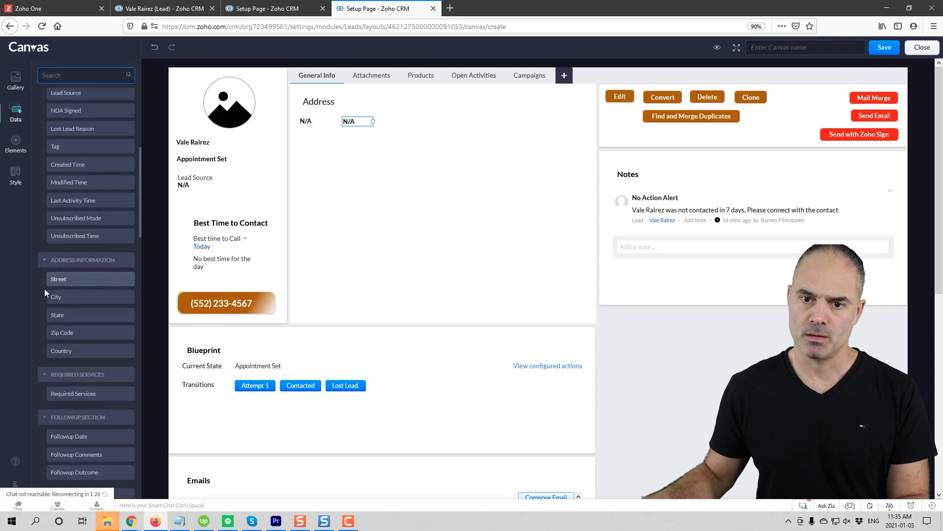
pyautogui.moveTo(70, 322); pyautogui.dragTo(306, 136)
pyautogui.rightClick(336, 153)
pyautogui.click(357, 174)
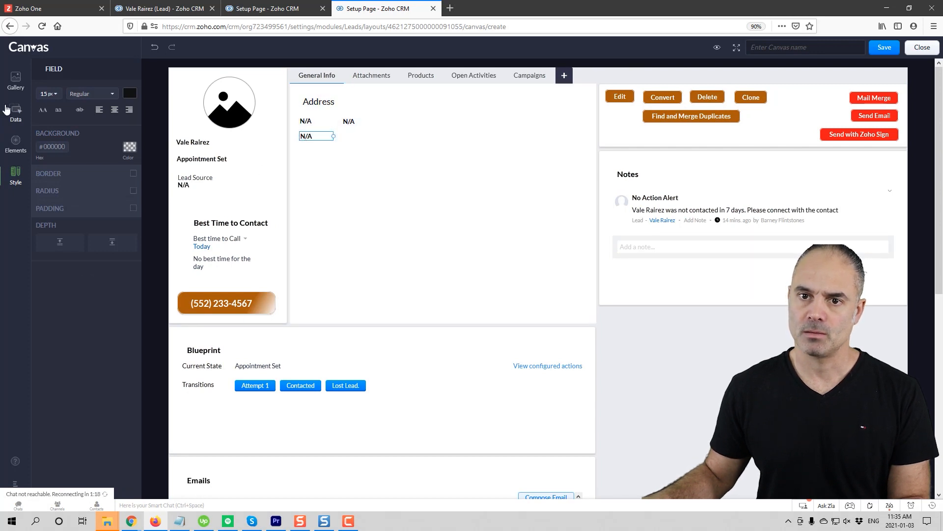
# Step: Add the Zip Code field to the right of the State field, below City, and hide its label
pyautogui.click(17, 113)
pyautogui.moveTo(70, 334)
pyautogui.mouseDown()
pyautogui.moveTo(361, 162)
pyautogui.moveTo(376, 162)
pyautogui.moveTo(349, 136)
pyautogui.mouseUp()
pyautogui.rightClick(376, 162)
pyautogui.click(393, 183)
# Step: Add the Country field to the General Info tab, hide its label and move it up below the State field
pyautogui.click(17, 122)
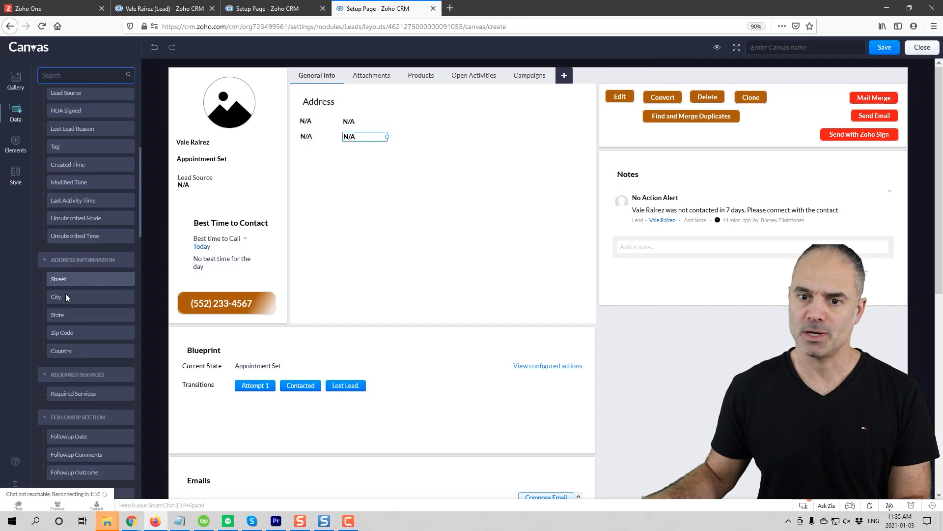
pyautogui.moveTo(62, 356); pyautogui.dragTo(313, 234)
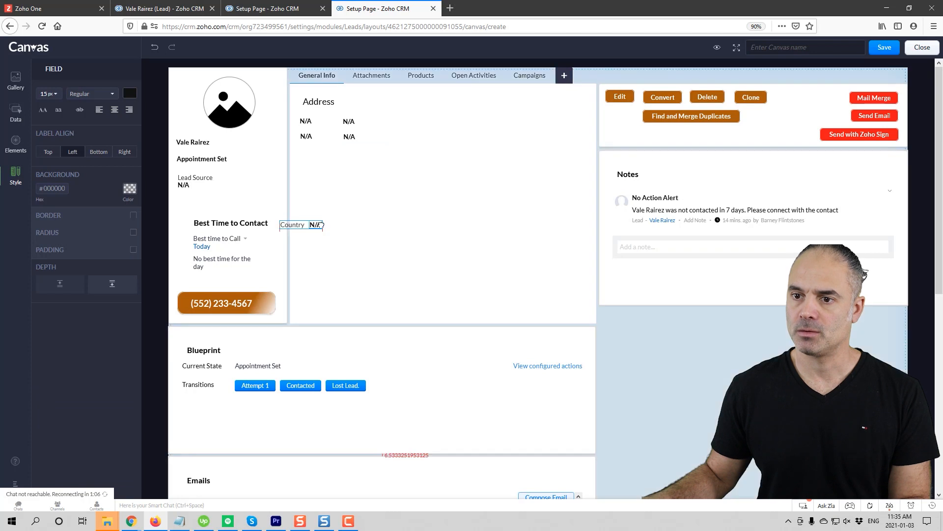
pyautogui.rightClick(346, 186)
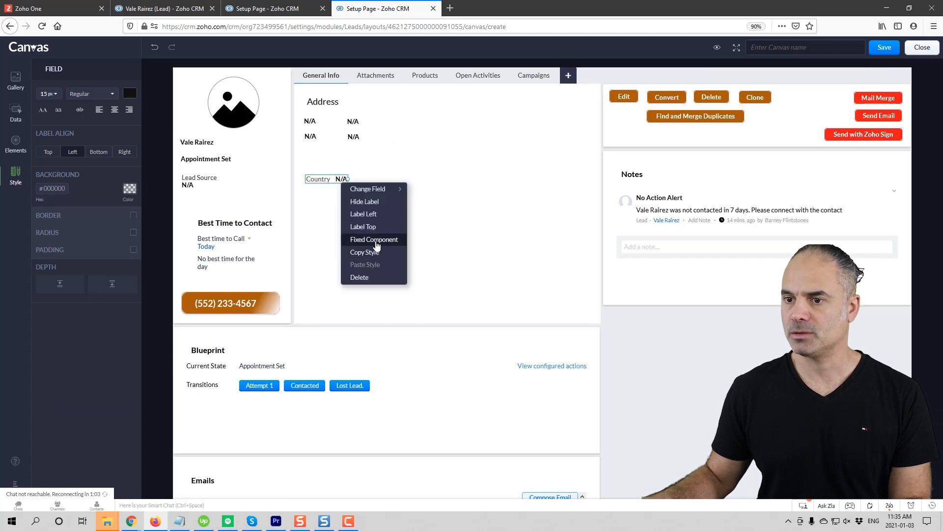
pyautogui.click(349, 199)
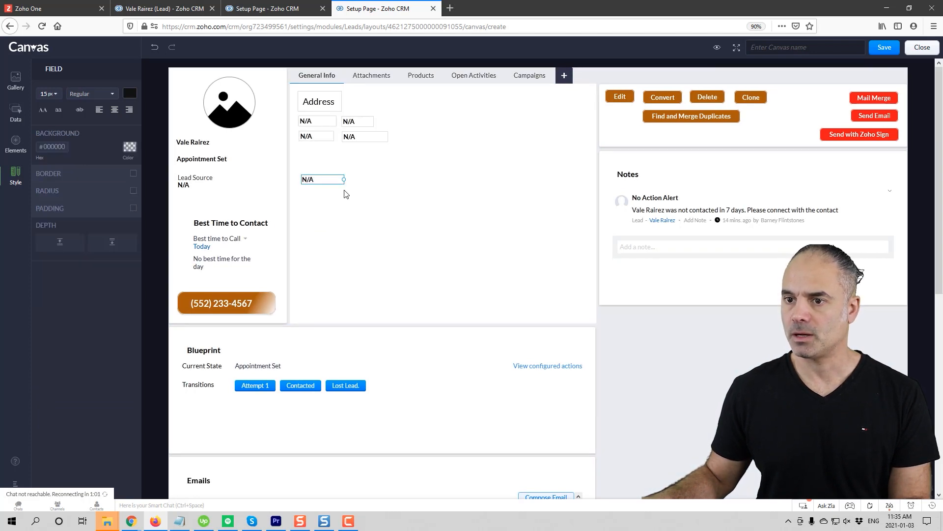
pyautogui.moveTo(305, 178); pyautogui.dragTo(305, 150)
# Step: Reposition the tab container flush beside the lead details section and widen it slightly to meet the Notes section
pyautogui.click(396, 190)
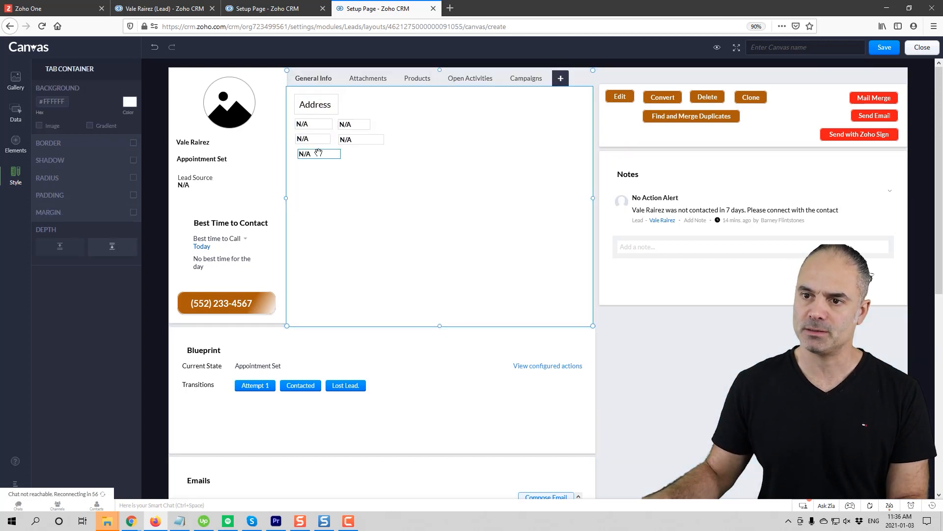
pyautogui.click(314, 151)
pyautogui.click(426, 171)
pyautogui.moveTo(476, 159); pyautogui.dragTo(476, 154)
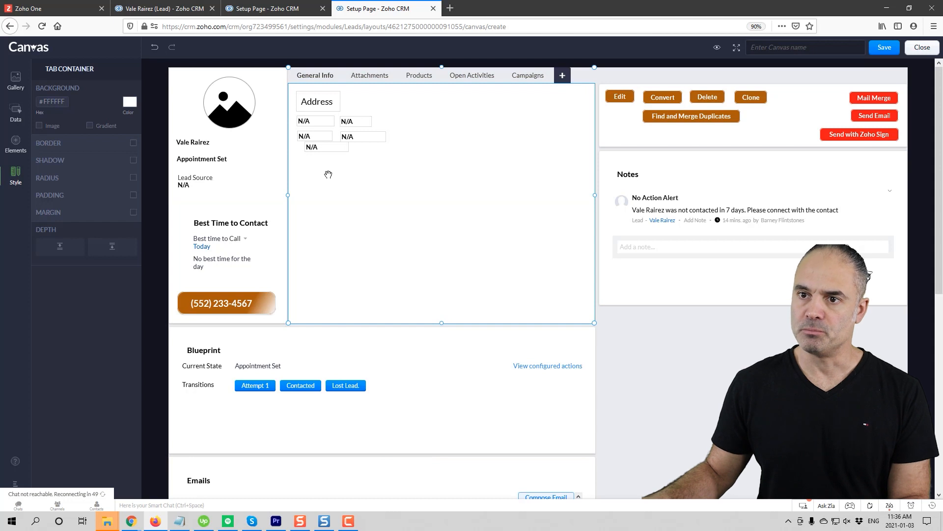
pyautogui.moveTo(488, 203); pyautogui.dragTo(489, 203)
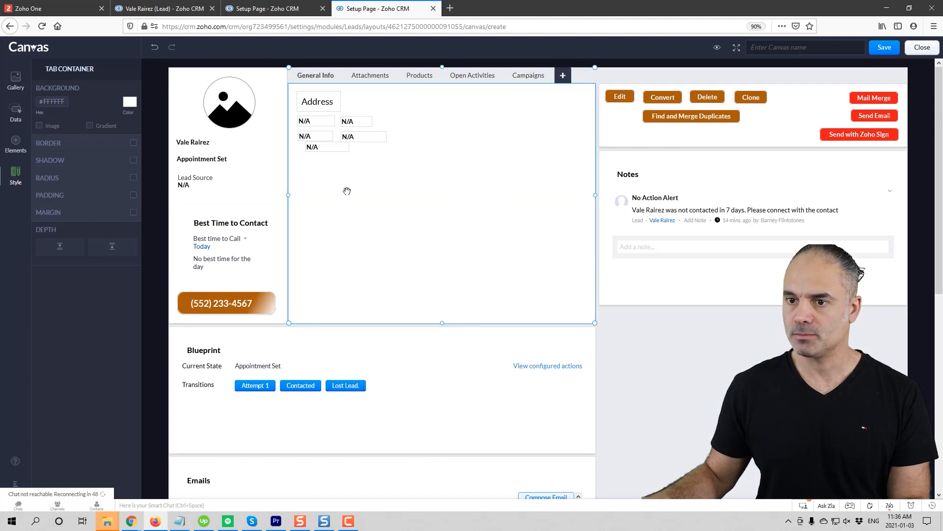
pyautogui.moveTo(290, 196); pyautogui.dragTo(293, 196)
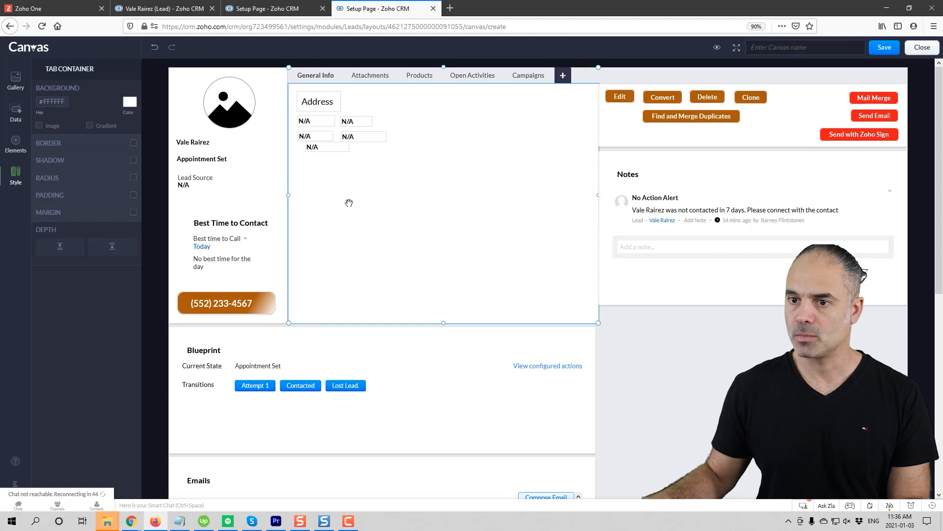
# Step: Align the Country field with the State field above it and reopen the list of available lead fields
pyautogui.click(328, 149)
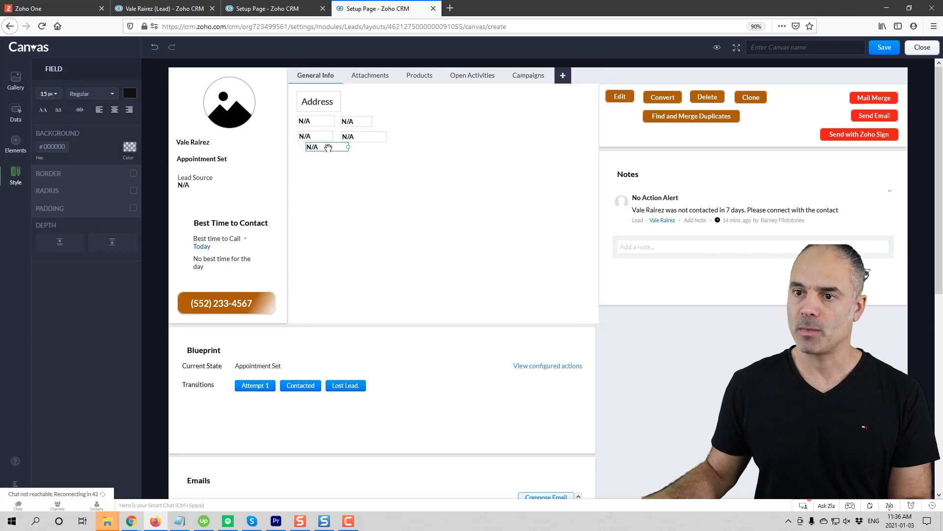
pyautogui.moveTo(329, 149); pyautogui.dragTo(322, 153)
pyautogui.click(16, 113)
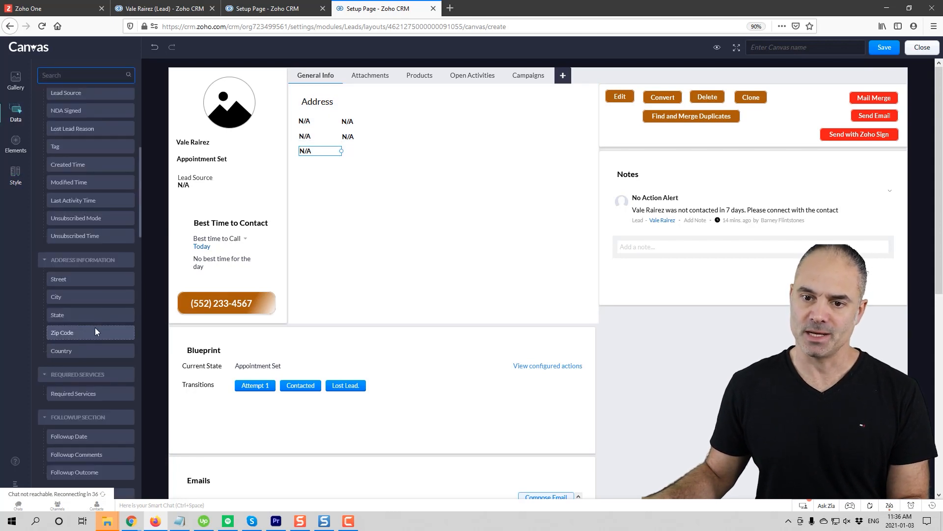
# Step: Add the Required Services field to the General Info tab and place a clone of the Address heading above it
pyautogui.scroll(-1, 86, 332)
pyautogui.moveTo(60, 378); pyautogui.dragTo(420, 114)
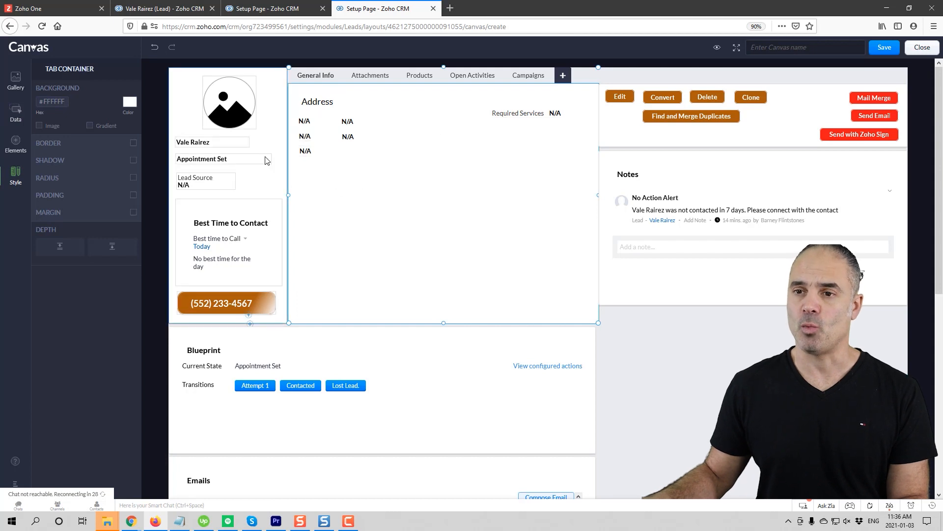
pyautogui.rightClick(319, 101)
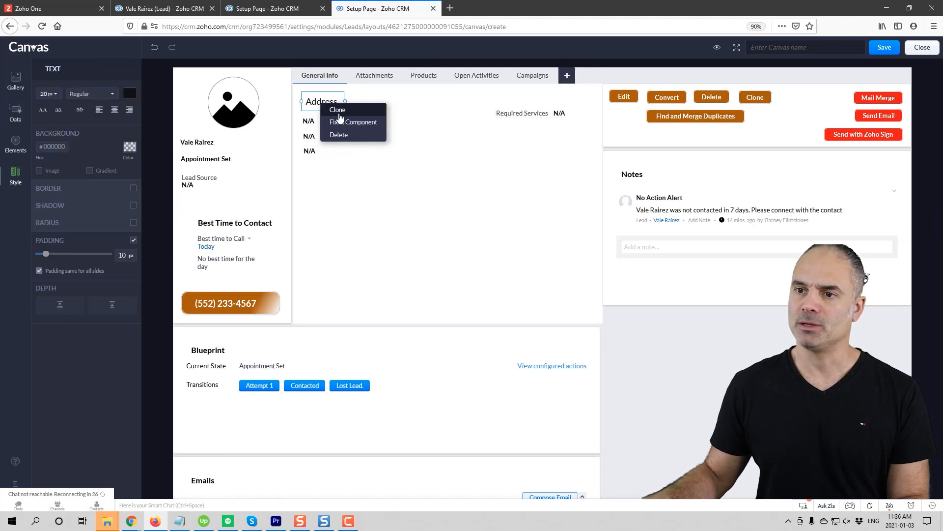
pyautogui.click(338, 110)
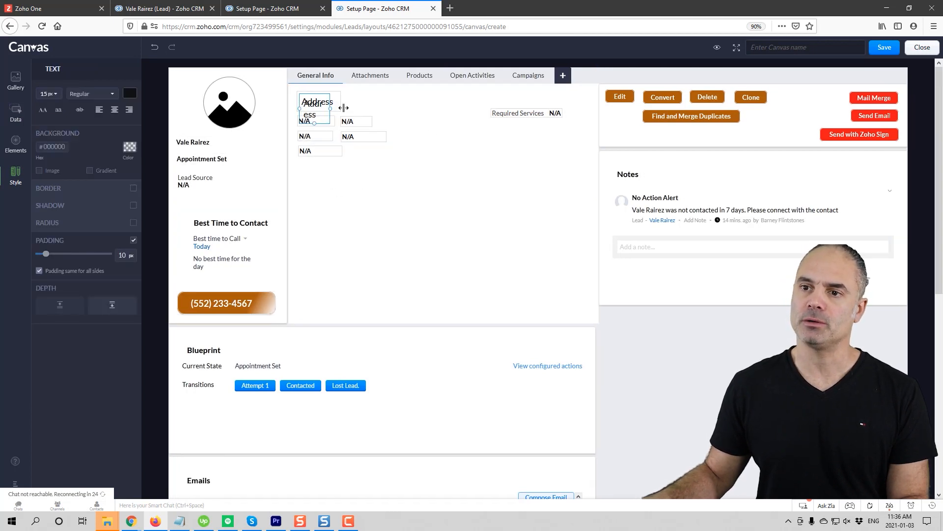
pyautogui.moveTo(309, 103); pyautogui.dragTo(458, 116)
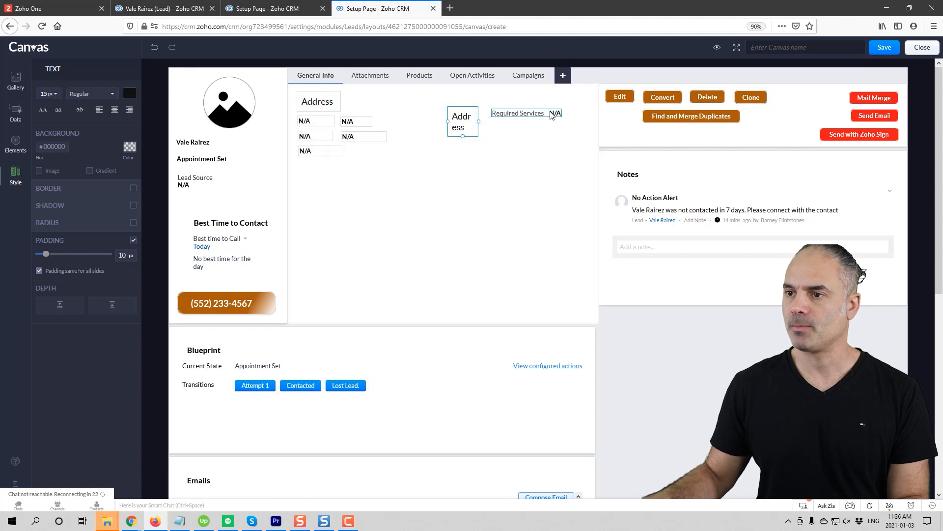
pyautogui.moveTo(552, 115); pyautogui.dragTo(537, 172)
# Step: Rename the cloned heading to "Services" and widen it so the text fits on one line
pyautogui.click(460, 114)
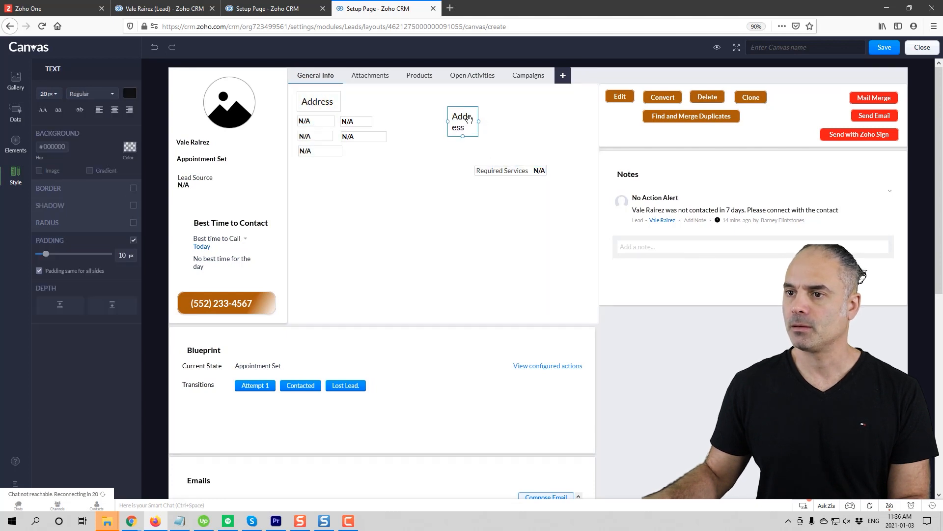
pyautogui.doubleClick(469, 118)
pyautogui.write('Services')
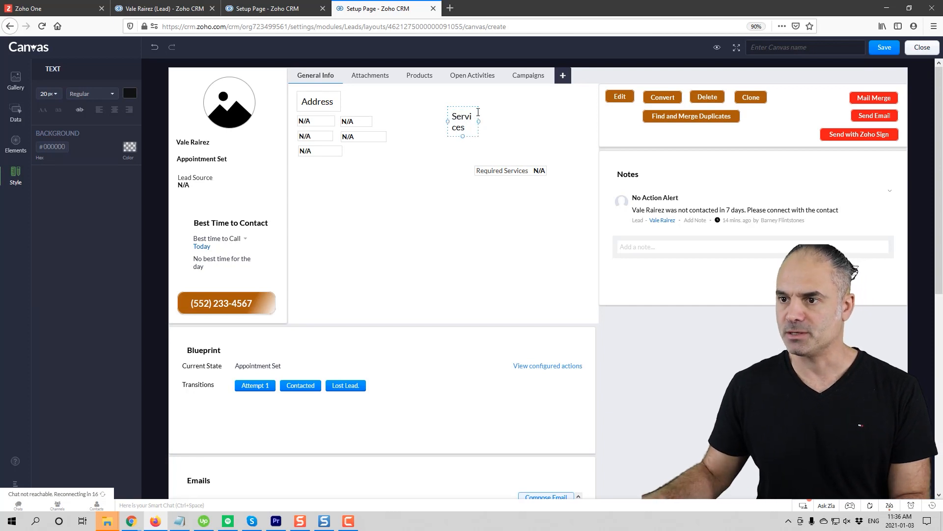
pyautogui.moveTo(479, 120)
pyautogui.mouseDown()
pyautogui.moveTo(507, 118)
pyautogui.moveTo(478, 113)
pyautogui.mouseUp()
pyautogui.rightClick(478, 114)
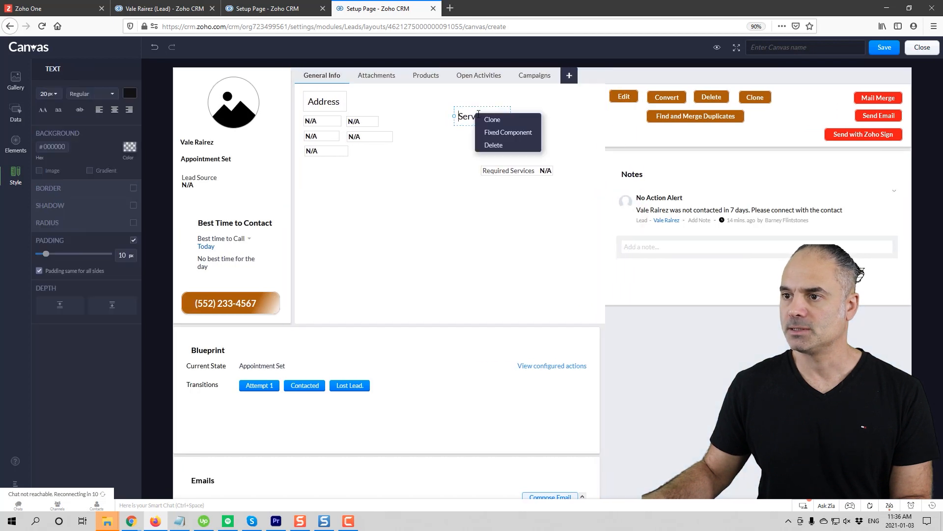
pyautogui.click(570, 270)
pyautogui.moveTo(568, 245); pyautogui.dragTo(564, 243)
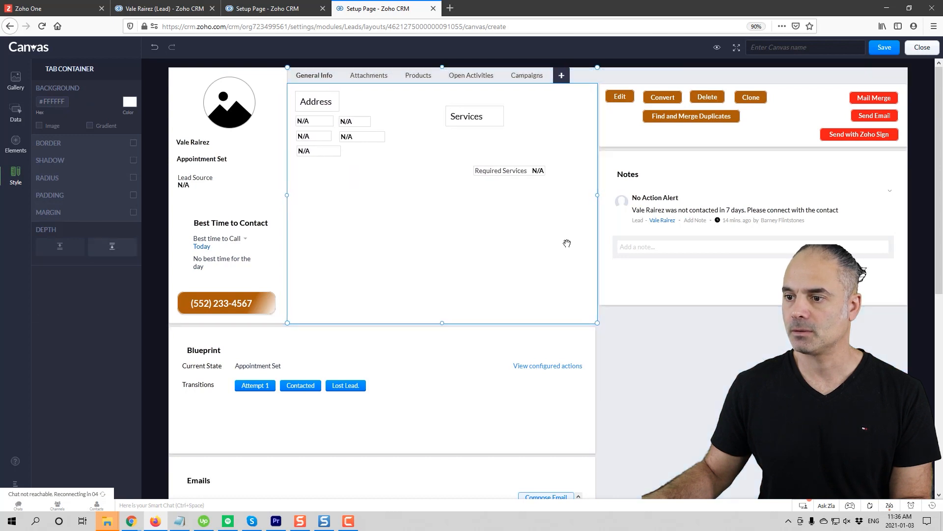
# Step: Raise the Services heading level with the Address heading and move the Required Services field directly beneath it
pyautogui.click(549, 247)
pyautogui.moveTo(473, 117); pyautogui.dragTo(504, 107)
pyautogui.click(520, 170)
pyautogui.moveTo(521, 171); pyautogui.dragTo(519, 123)
pyautogui.click(522, 107)
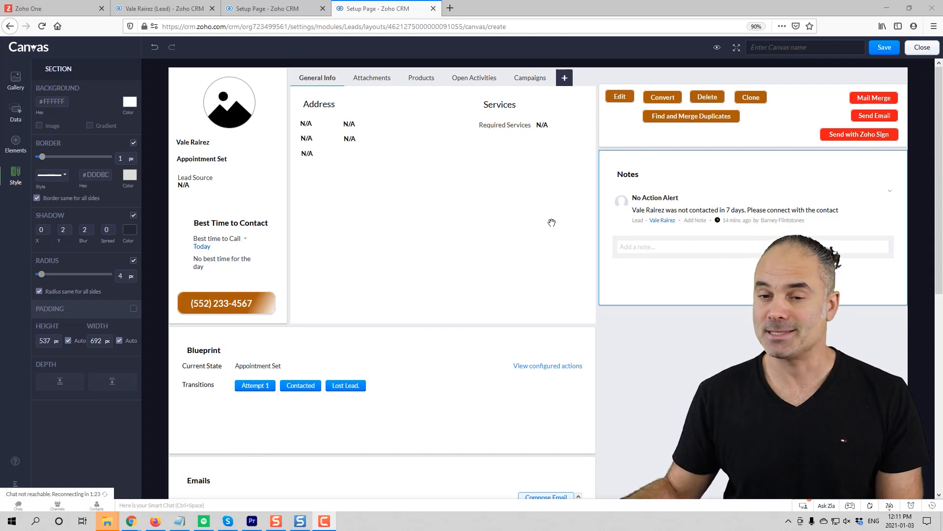
# Step: Clone the Services heading, place the copy below the Required Services field and rename it "The MUSTS"
pyautogui.rightClick(507, 106)
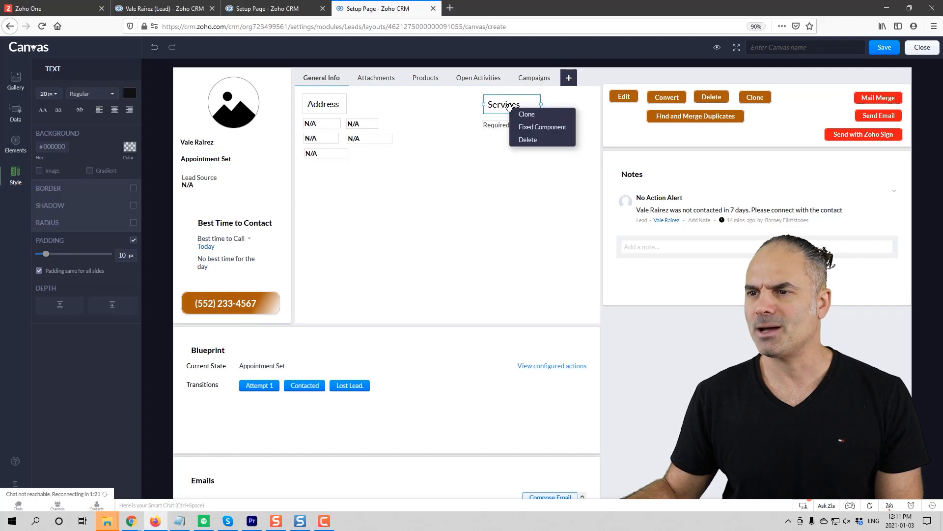
pyautogui.click(529, 115)
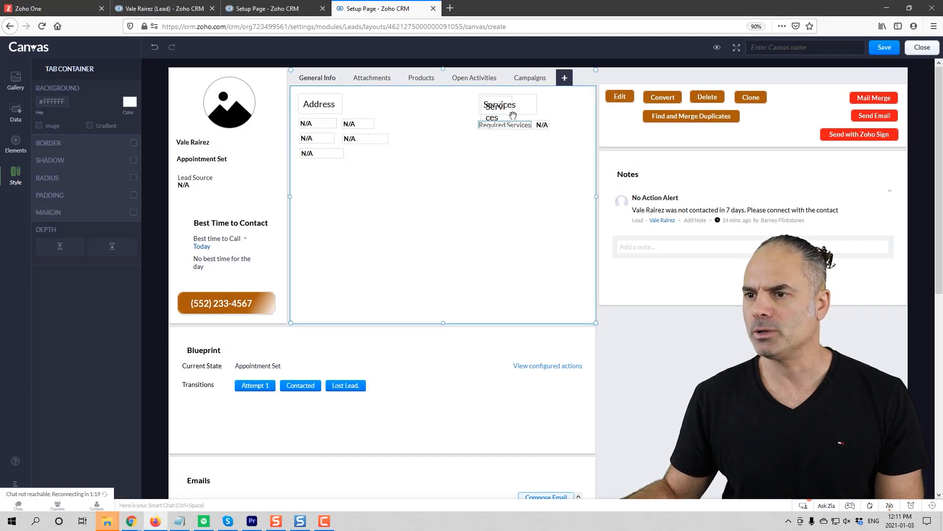
pyautogui.moveTo(500, 117); pyautogui.dragTo(498, 158)
pyautogui.doubleClick(497, 158)
pyautogui.write('The MUSTs')
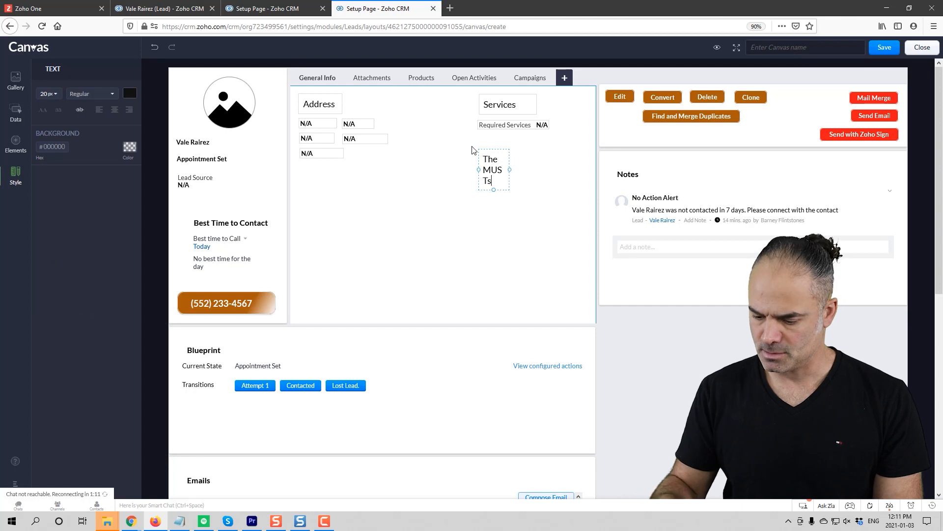
pyautogui.press('BackSpace')
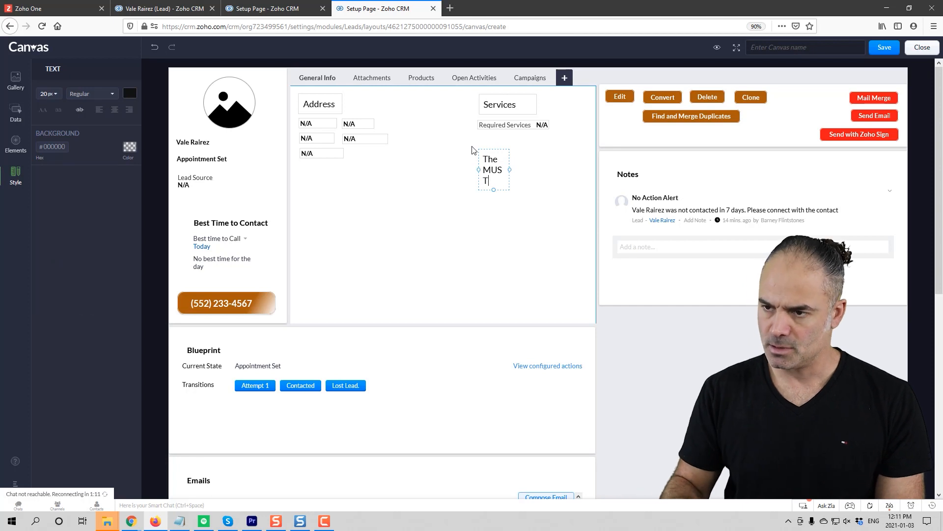
pyautogui.write('S')
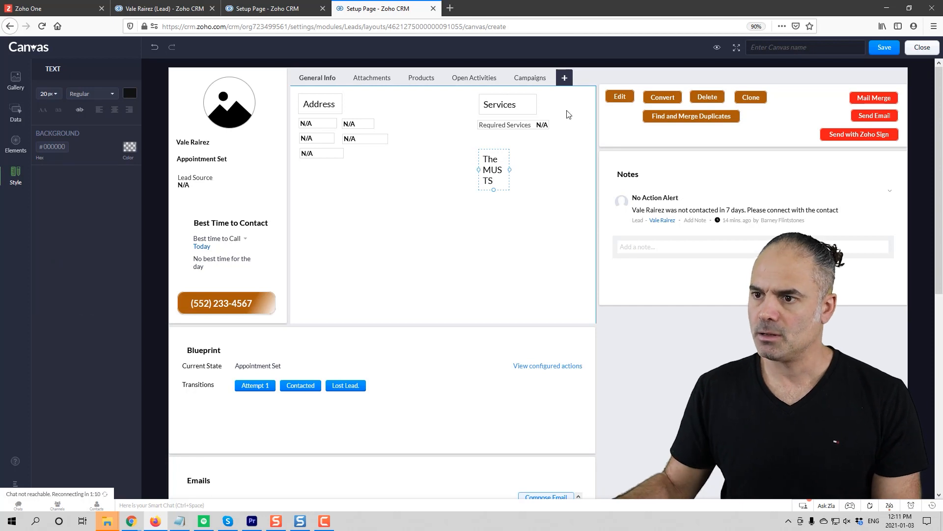
# Step: Widen the "The MUSTS" heading to a single line and position it below the address fields
pyautogui.moveTo(540, 168); pyautogui.dragTo(503, 174)
pyautogui.click(509, 159)
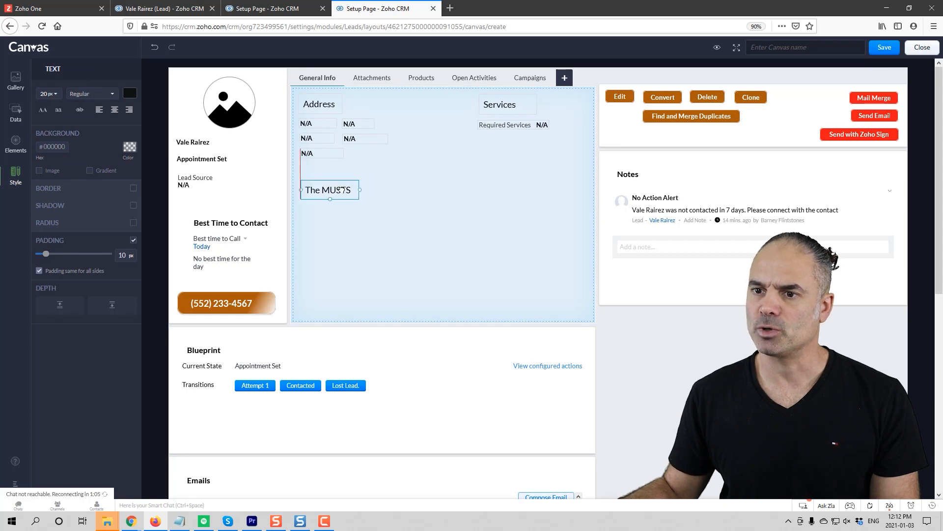
pyautogui.moveTo(340, 190); pyautogui.dragTo(340, 190)
pyautogui.click(392, 243)
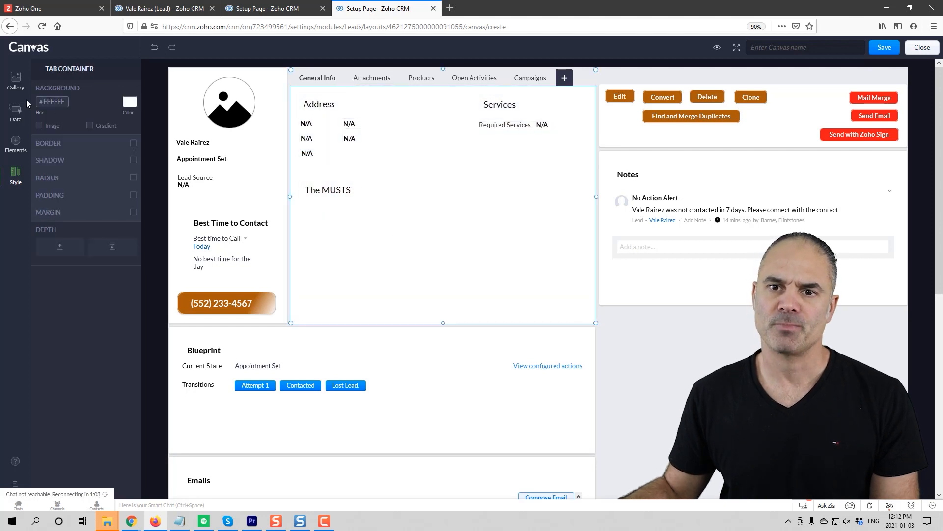
# Step: Find the Score field in the lead fields and place it just below the "The MUSTS" heading
pyautogui.click(16, 115)
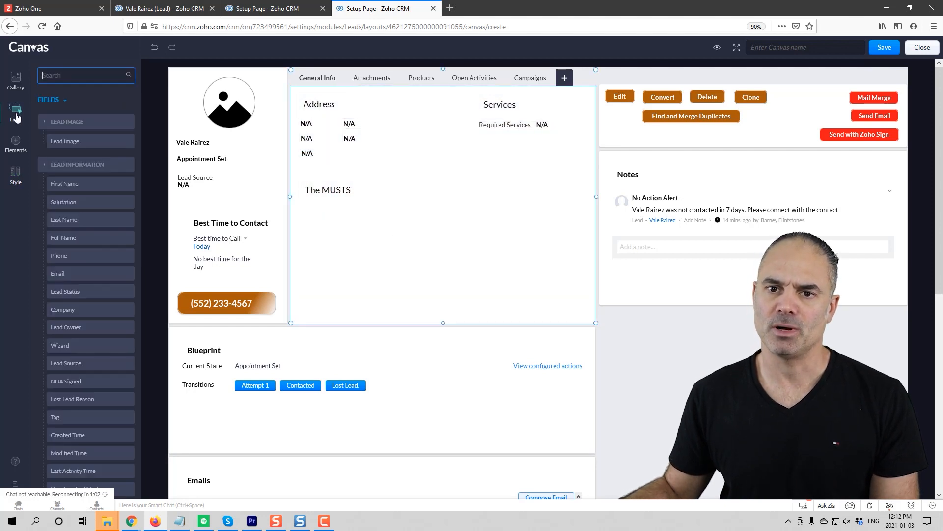
pyautogui.click(87, 77)
pyautogui.write('scor')
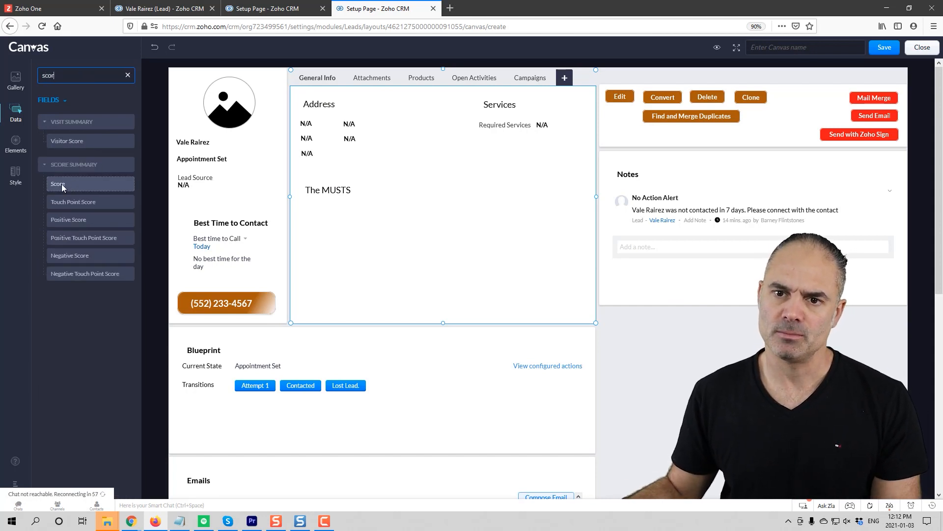
pyautogui.moveTo(60, 183); pyautogui.dragTo(333, 220)
pyautogui.click(353, 212)
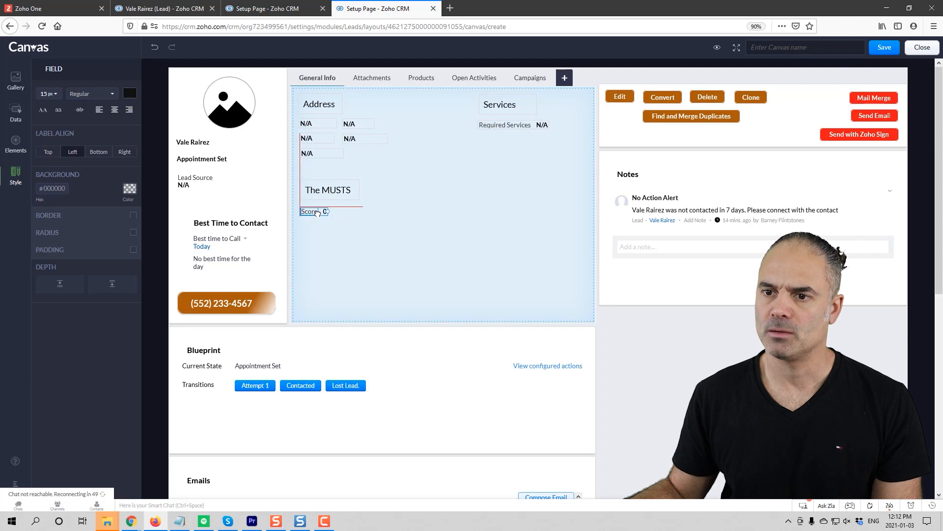
pyautogui.moveTo(318, 212); pyautogui.dragTo(318, 215)
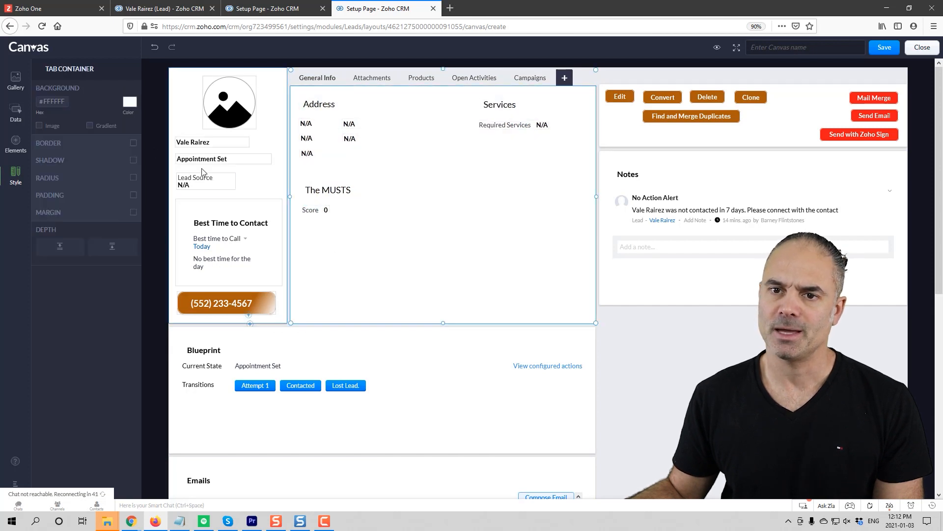
# Step: Find the NDA Signed field and place it directly below the Score field
pyautogui.click(23, 112)
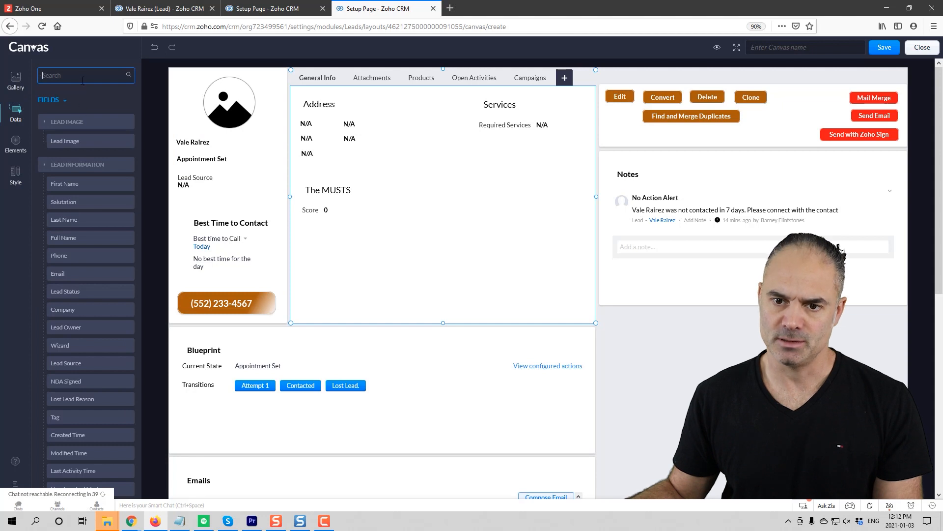
pyautogui.write('nda')
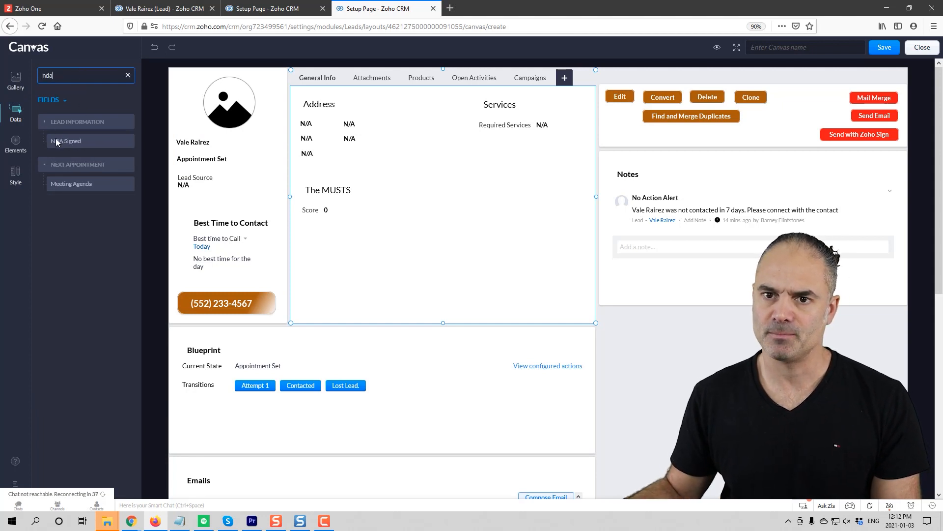
pyautogui.moveTo(55, 141); pyautogui.dragTo(307, 225)
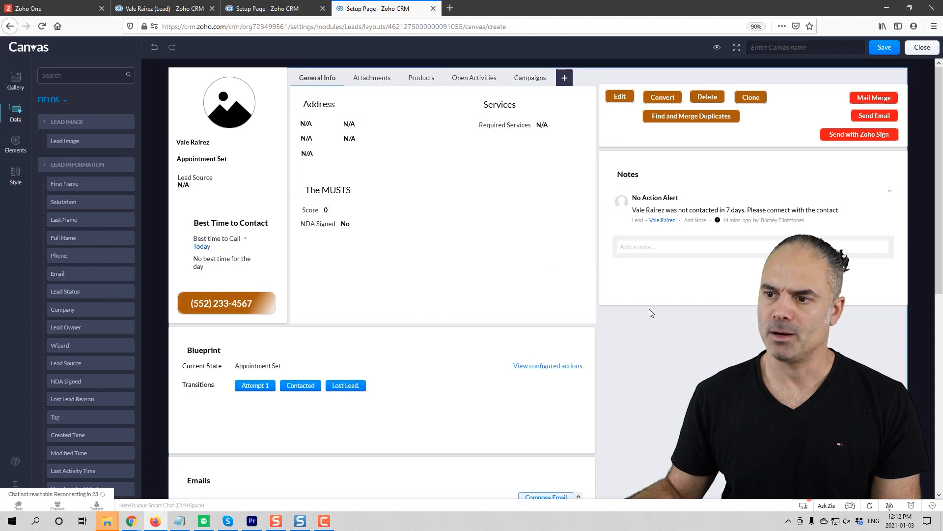
# Step: Try amber and light peach backgrounds on the tab container and settle on light green
pyautogui.click(512, 263)
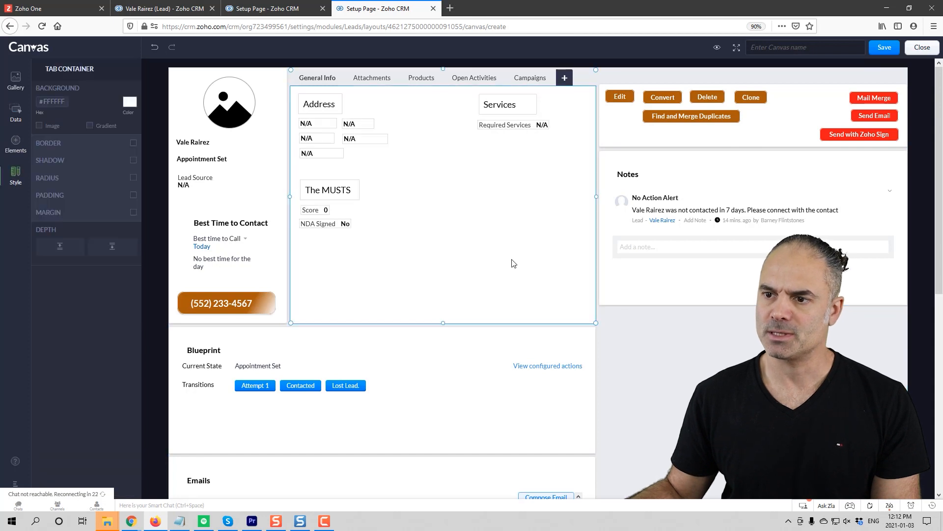
pyautogui.click(128, 107)
pyautogui.click(159, 142)
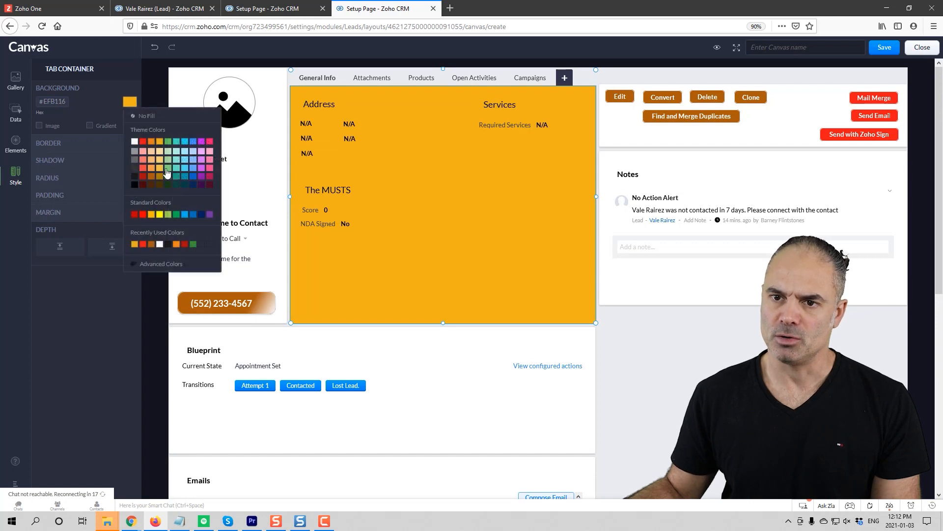
pyautogui.click(152, 152)
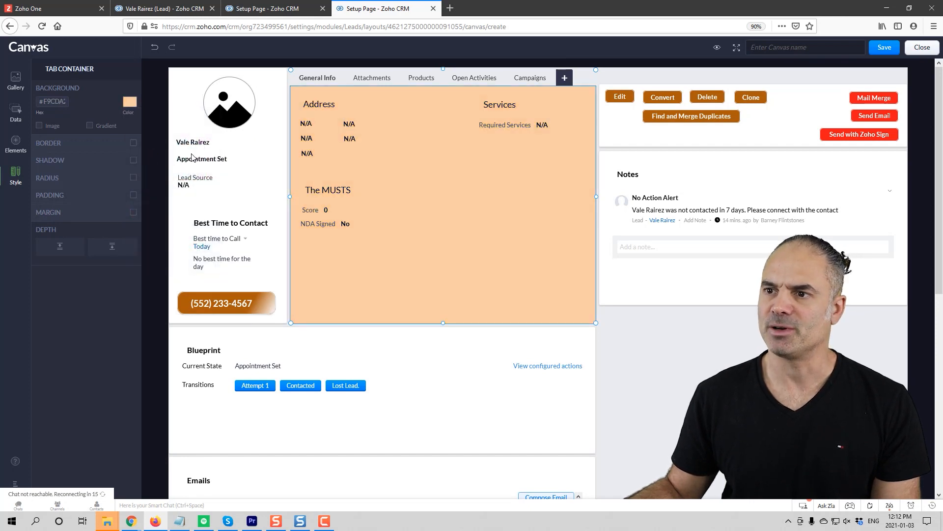
pyautogui.click(129, 103)
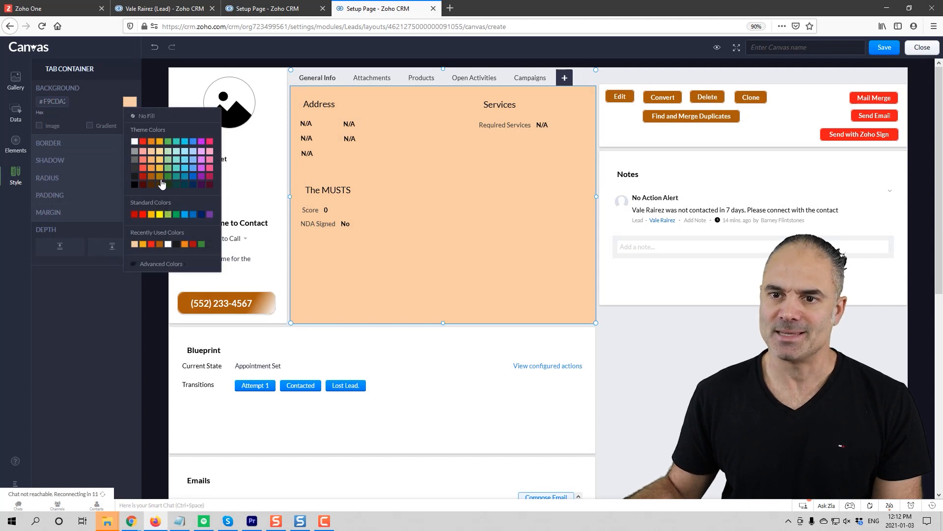
pyautogui.click(168, 152)
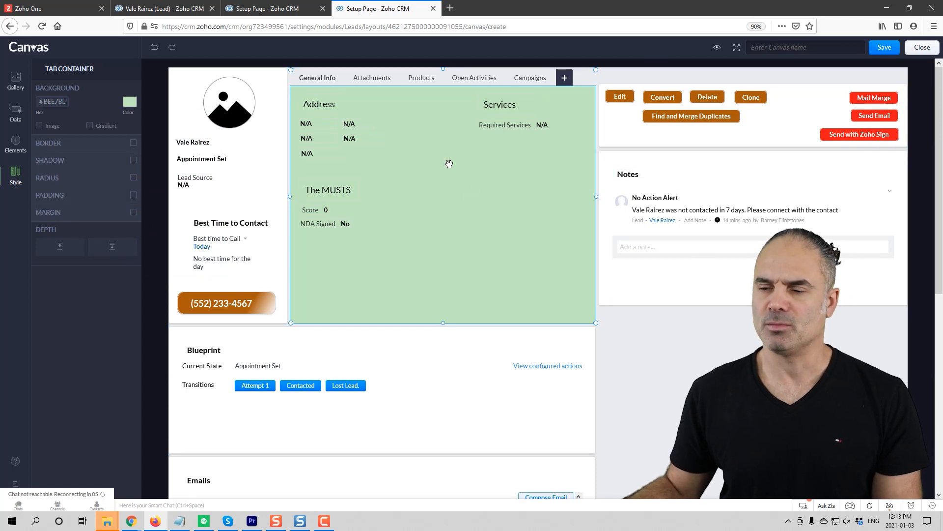
# Step: Turn on the image background option for the whole page
pyautogui.click(720, 360)
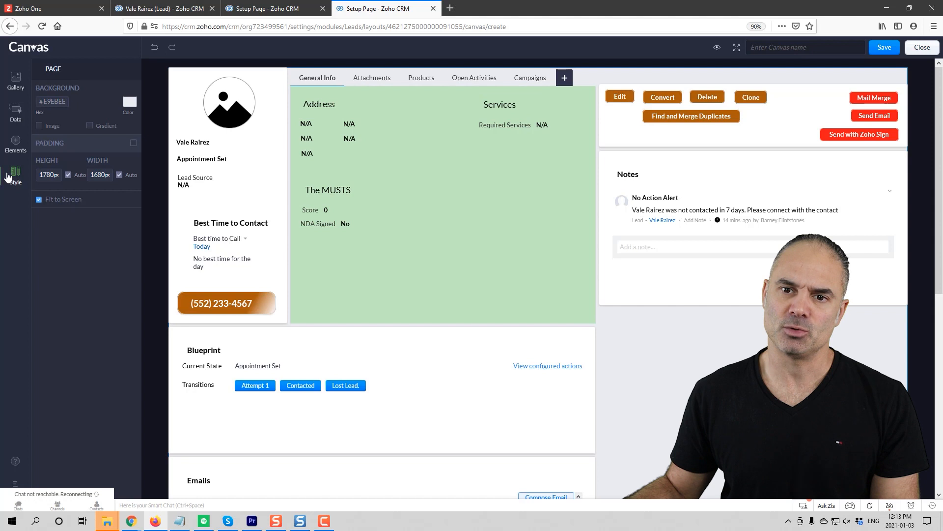
pyautogui.click(40, 125)
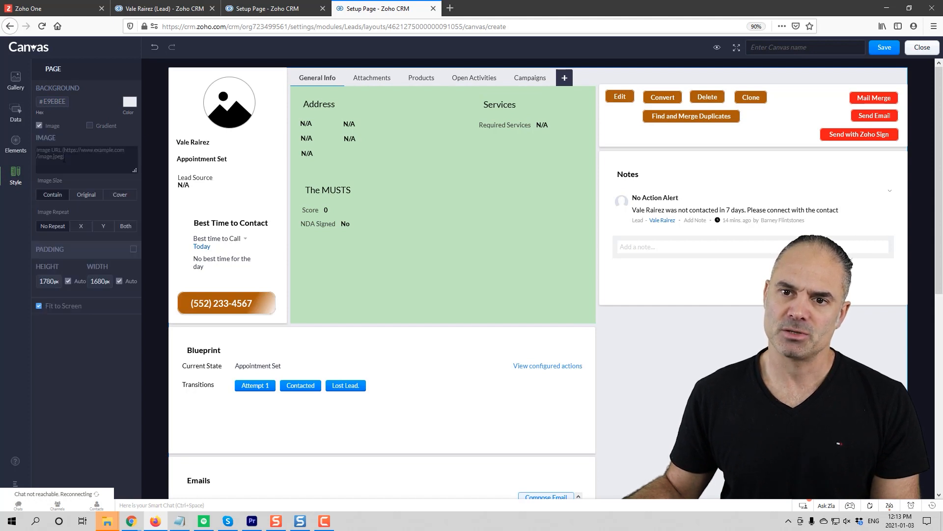
# Step: Search the web for "google images" in a new browser tab and open the image preview of Wikipedia's Google Images logo
pyautogui.click(450, 11)
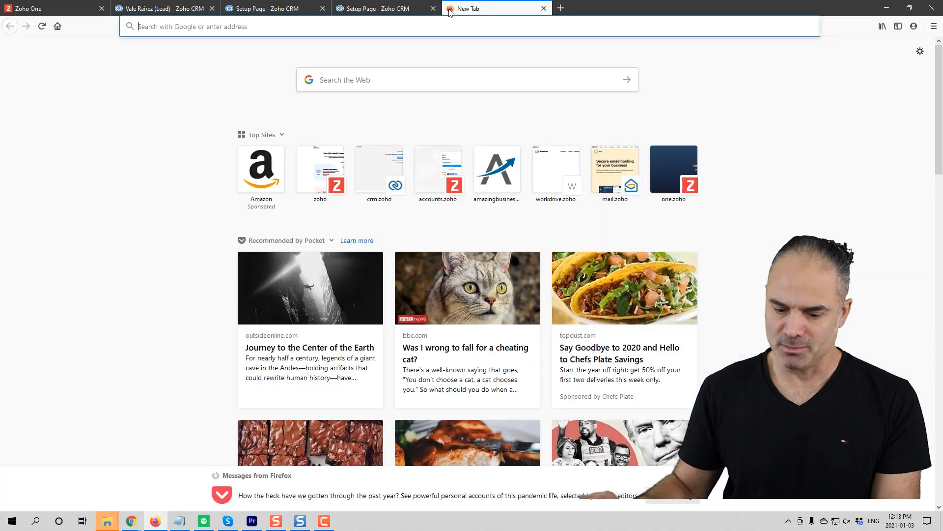
pyautogui.write('google')
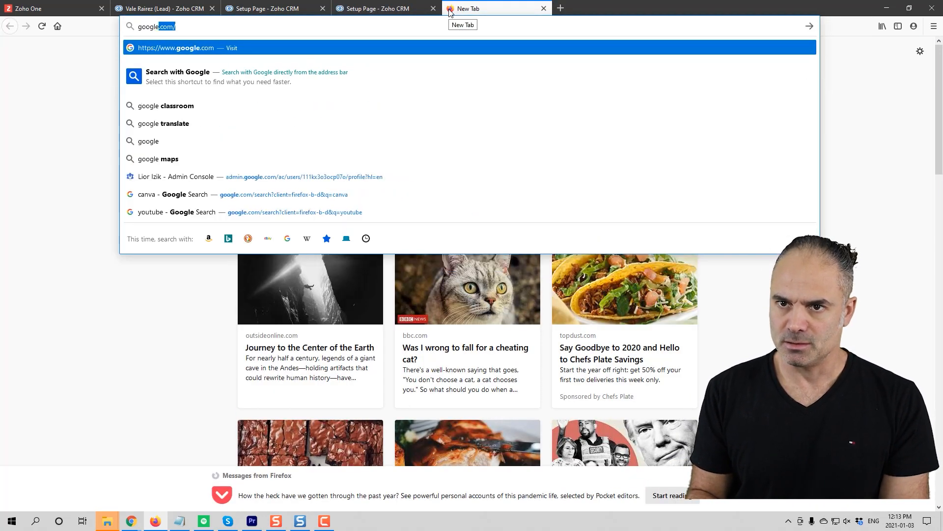
pyautogui.press('Delete')
pyautogui.write('images')
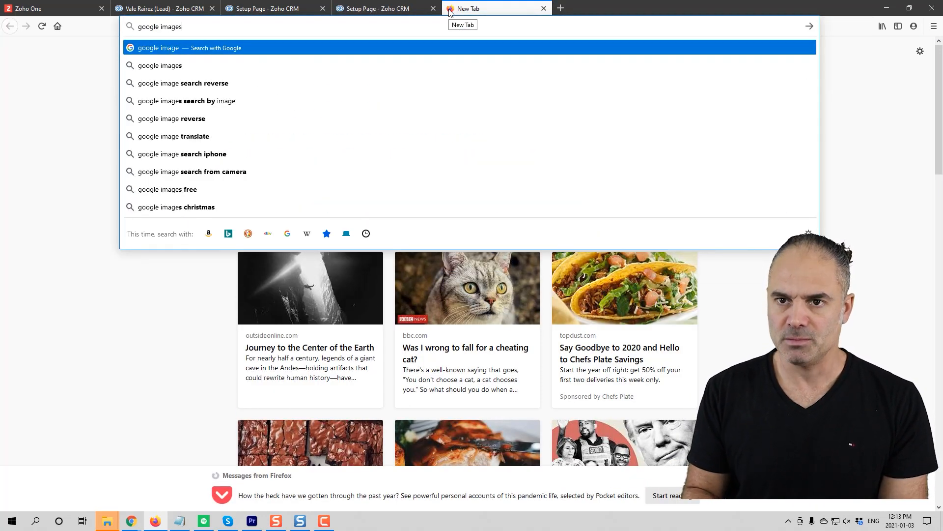
pyautogui.press('Return')
pyautogui.click(139, 87)
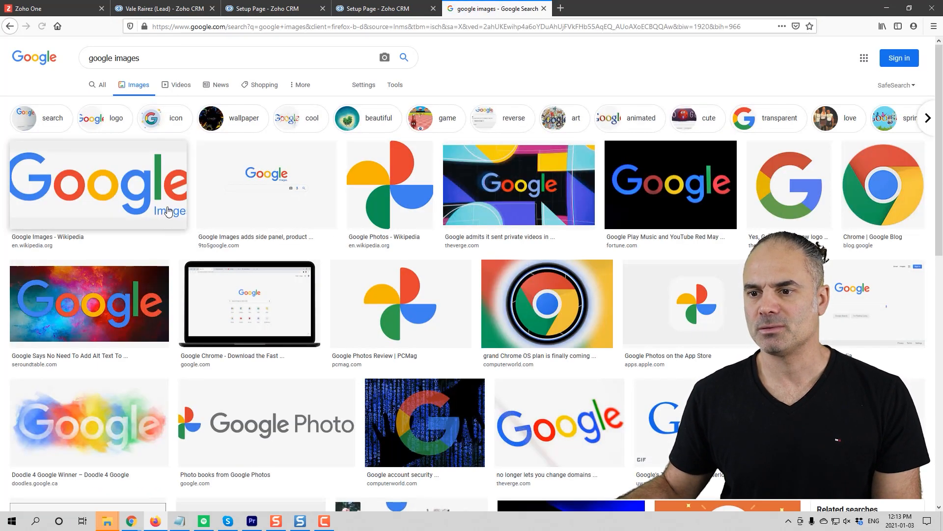
pyautogui.click(162, 183)
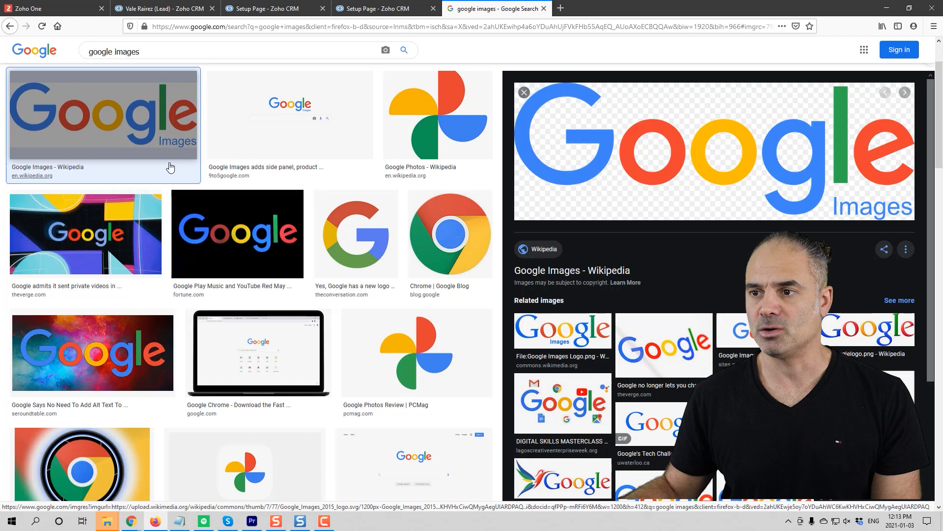
# Step: Try the Wikipedia Google Images logo as the page's background image by copying its image address into the canvas page style
pyautogui.rightClick(656, 180)
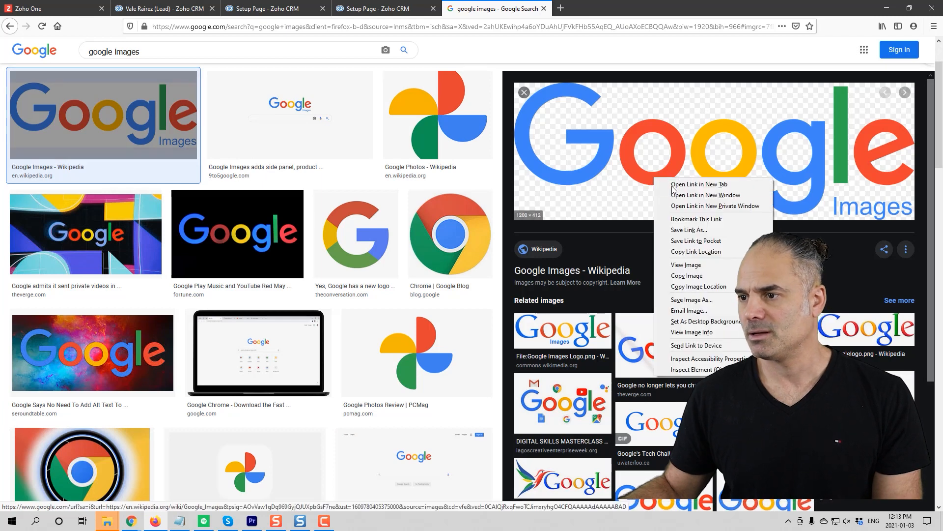
pyautogui.click(712, 287)
pyautogui.click(393, 6)
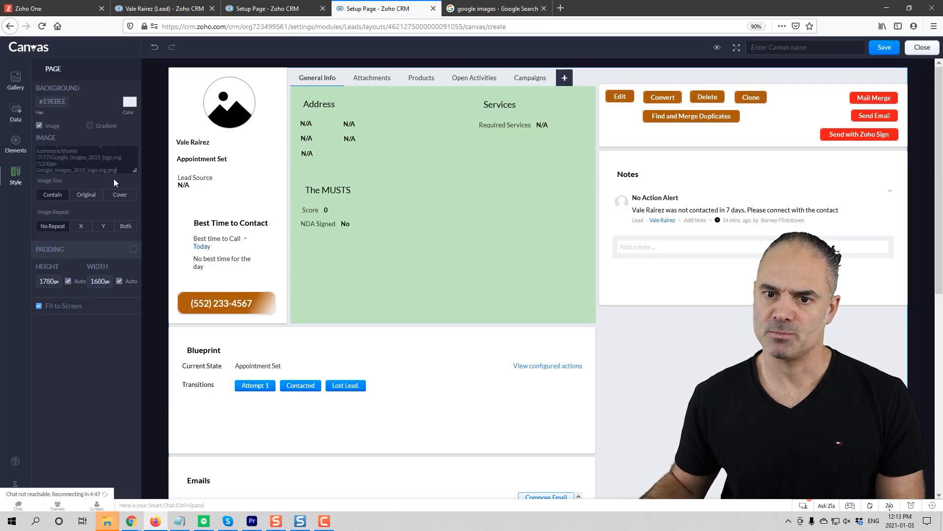
pyautogui.press('Return')
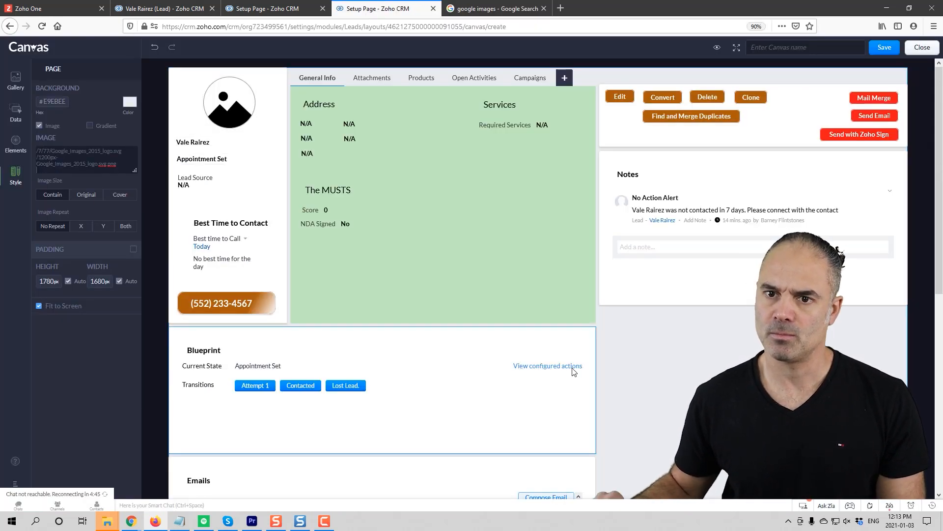
pyautogui.press('BackSpace')
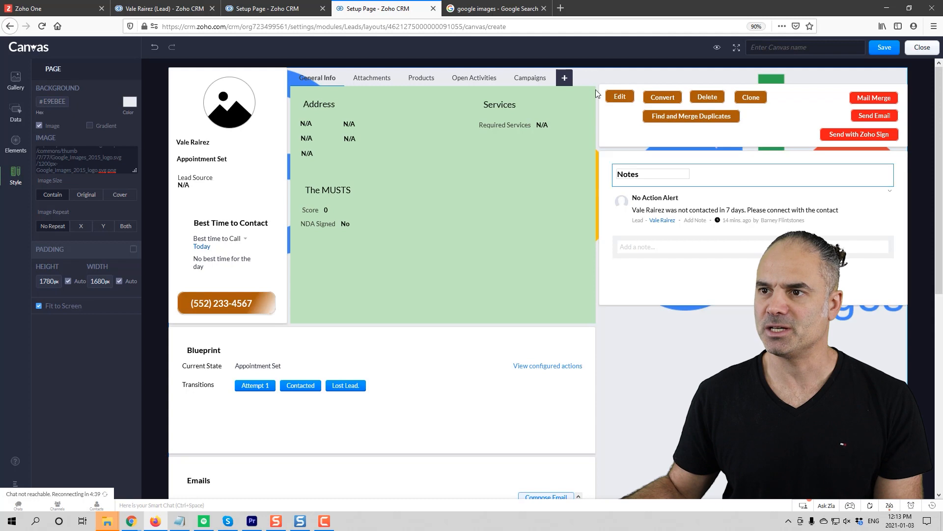
# Step: Return to the Google image search and search for "business images"
pyautogui.click(511, 11)
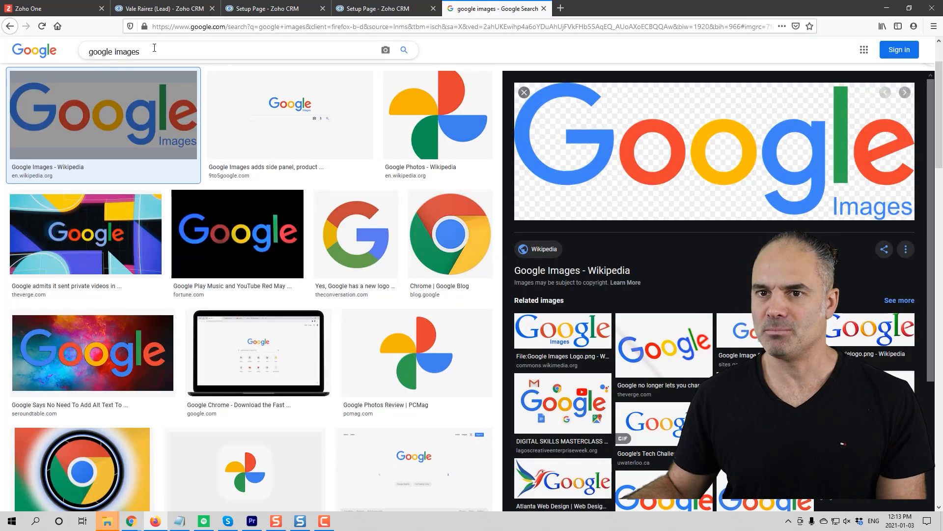
pyautogui.tripleClick(90, 49)
pyautogui.write('bu')
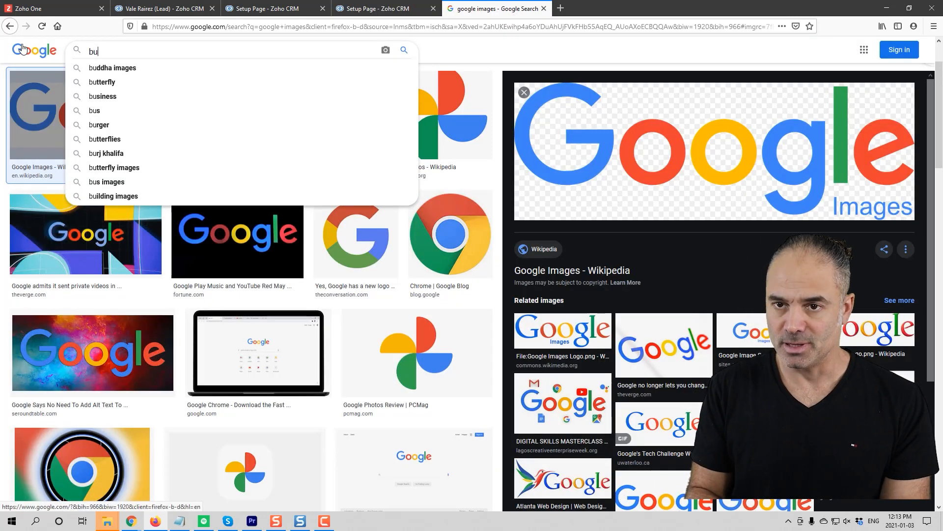
pyautogui.write('simne')
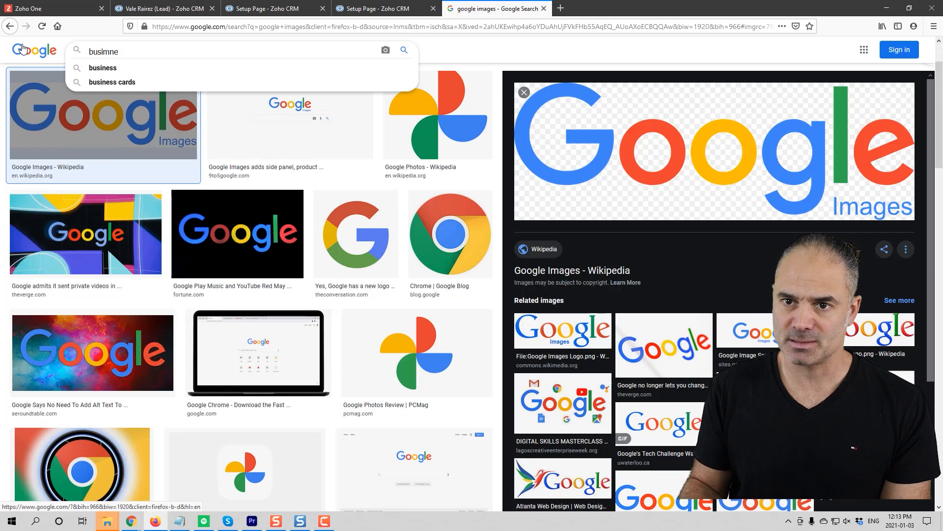
pyautogui.press('BackSpace')
pyautogui.press('BackSpace')
pyautogui.press('BackSpace')
pyautogui.write('ness images')
pyautogui.press('Return')
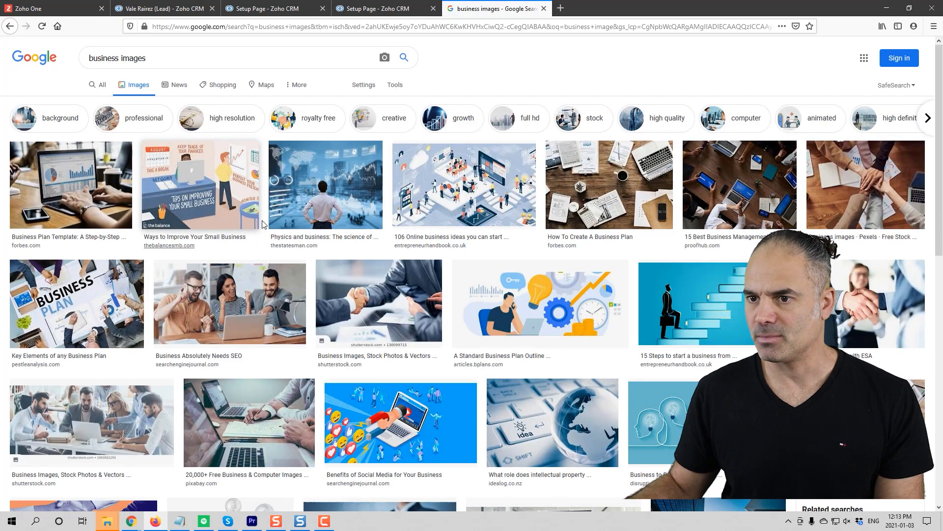
# Step: Filter the image results to Large size and copy the image address of The Statesman's "Physics and business" picture
pyautogui.click(395, 86)
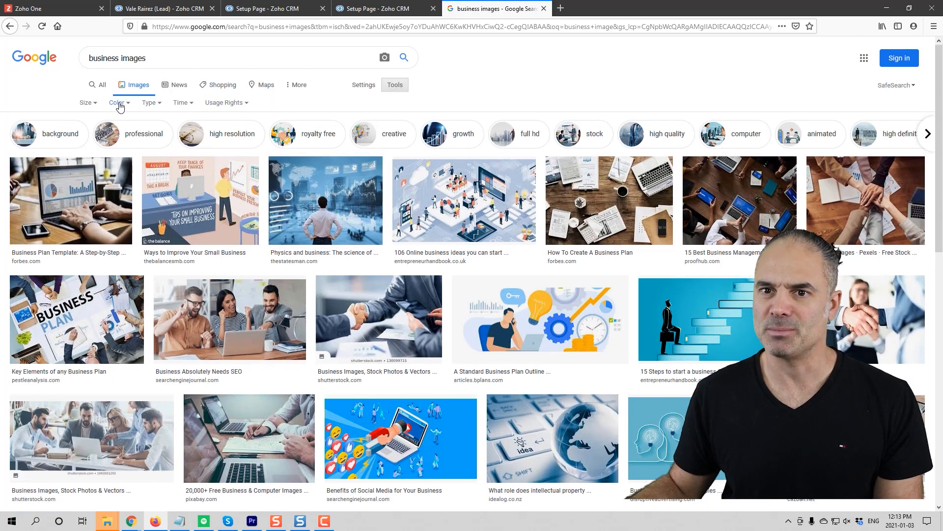
pyautogui.click(87, 102)
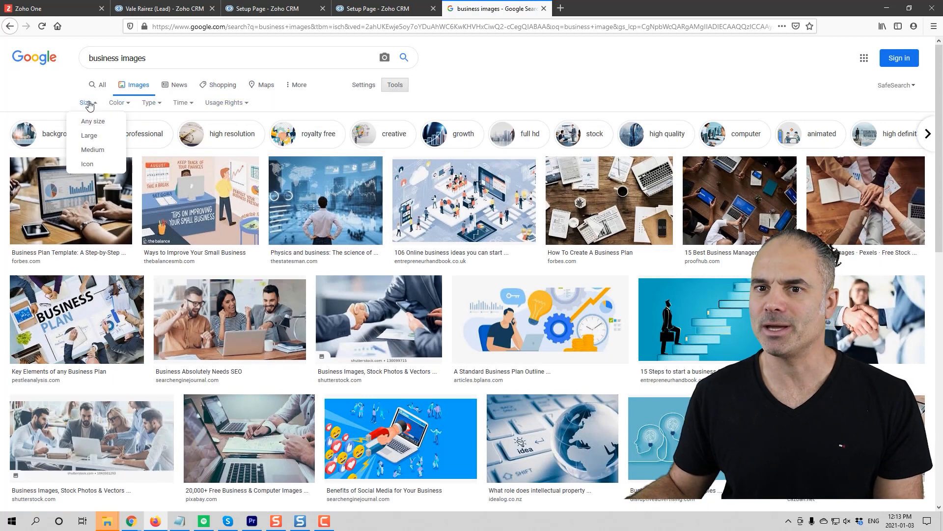
pyautogui.click(98, 141)
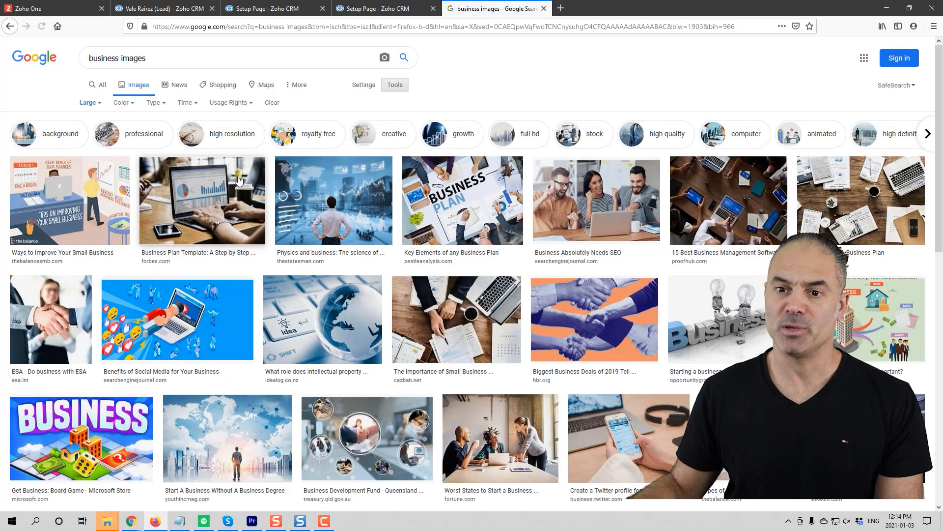
pyautogui.click(349, 197)
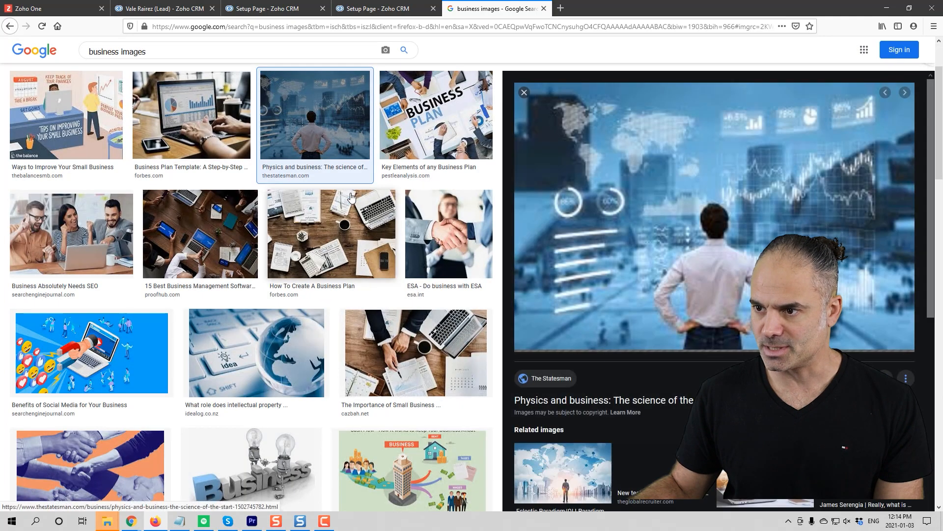
pyautogui.rightClick(762, 223)
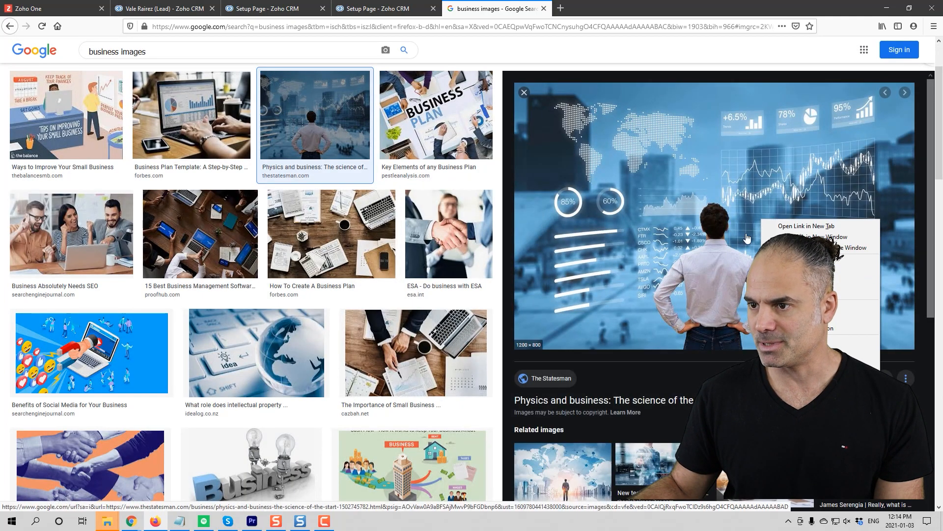
pyautogui.click(834, 317)
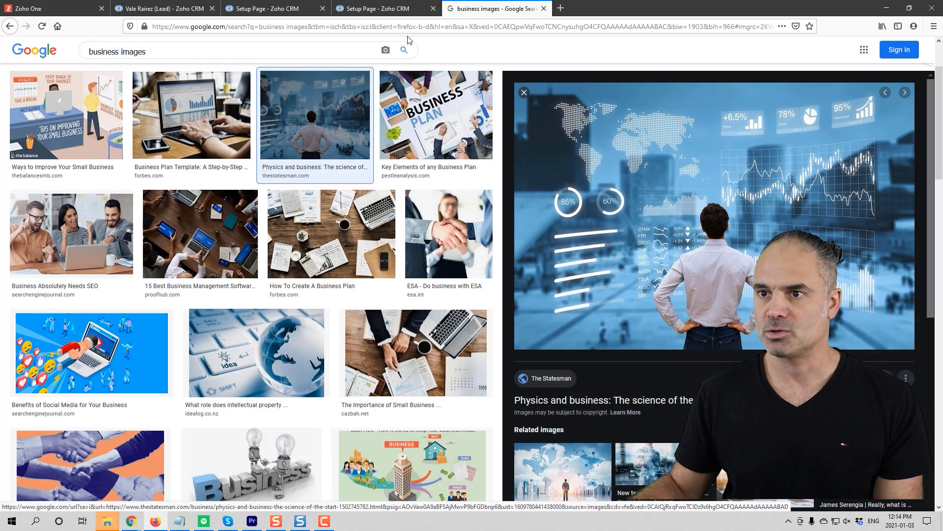
# Step: Replace the canvas page's background image address with the copied link to The Statesman's business picture
pyautogui.click(364, 9)
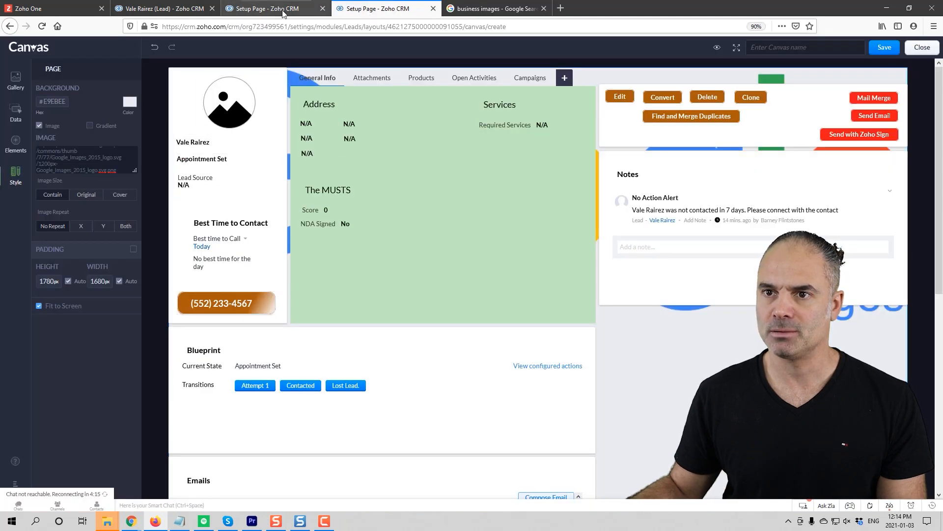
pyautogui.click(108, 159)
pyautogui.hotkey('ctrl', 'a')
pyautogui.hotkey('ctrl', 'v')
pyautogui.hotkey('ctrl', 'f')
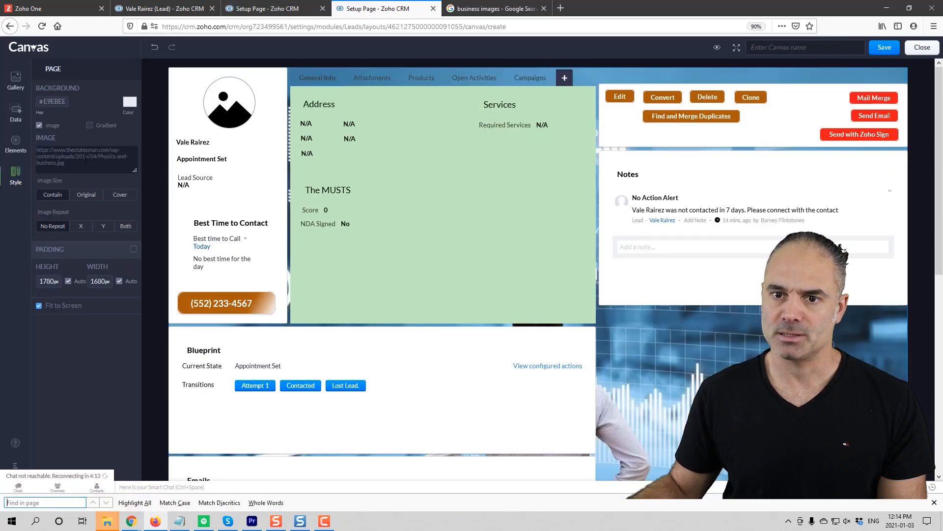
pyautogui.click(134, 132)
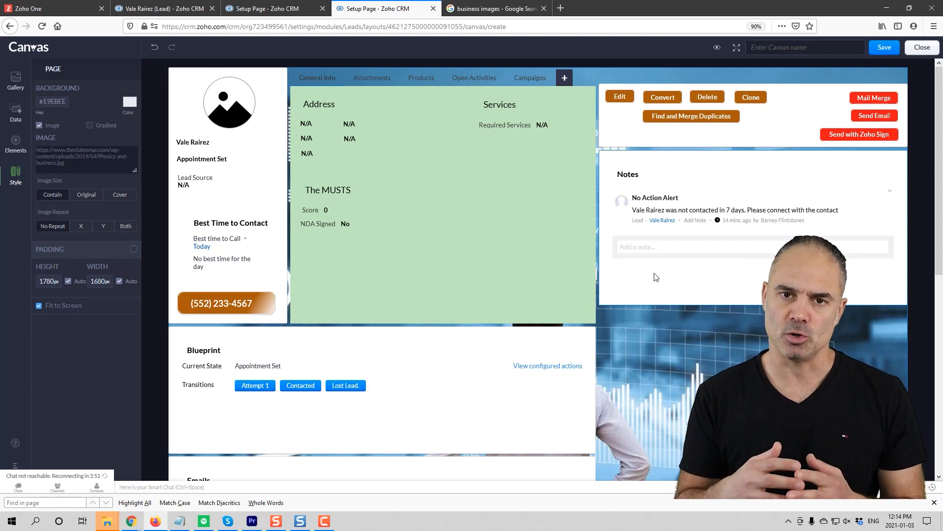
# Step: Name the canvas "Lead View" and save it
pyautogui.click(12, 84)
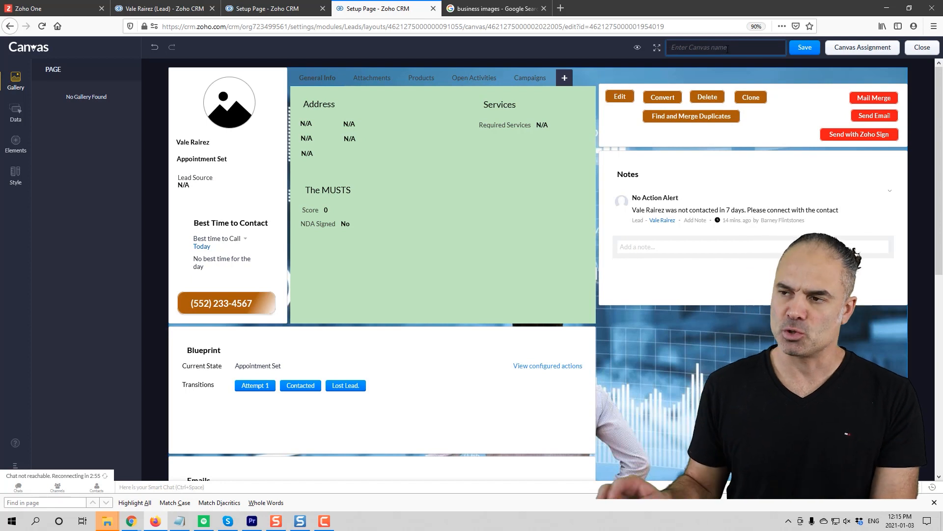
pyautogui.write('Lead')
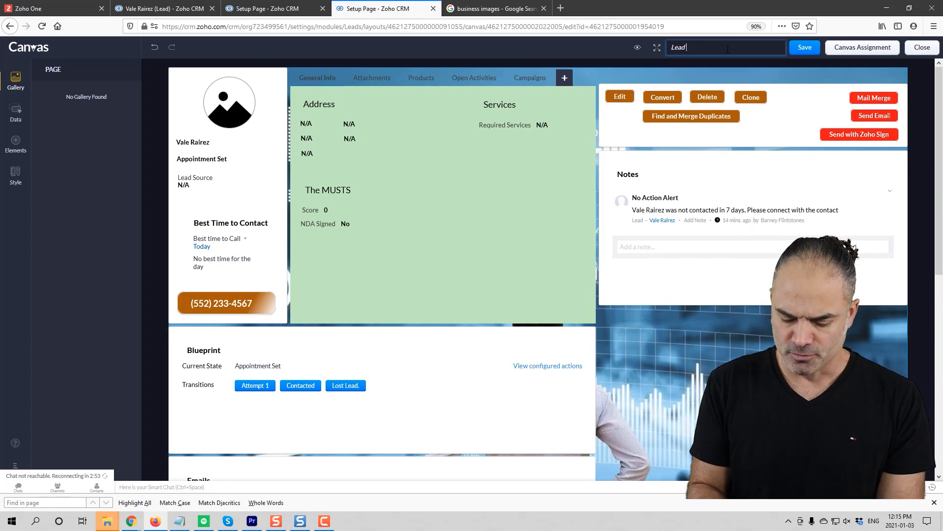
pyautogui.write(' View')
pyautogui.click(798, 48)
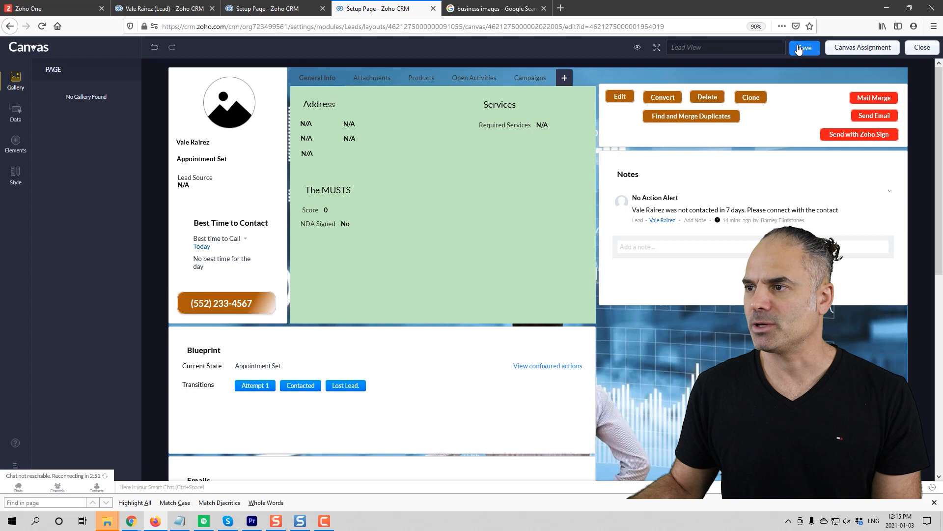
# Step: Assign Lead View as the record detail page for the Administrator profile in the canvas assignment and save
pyautogui.click(849, 51)
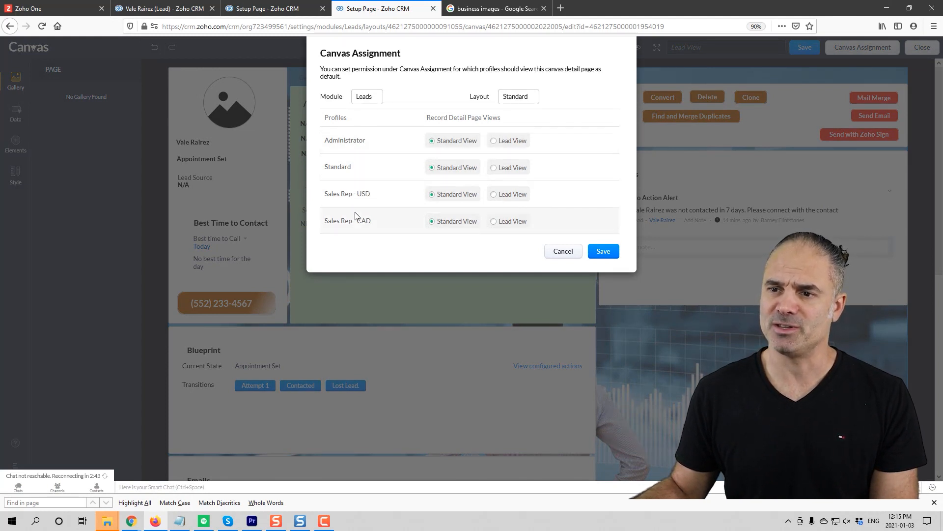
pyautogui.click(494, 141)
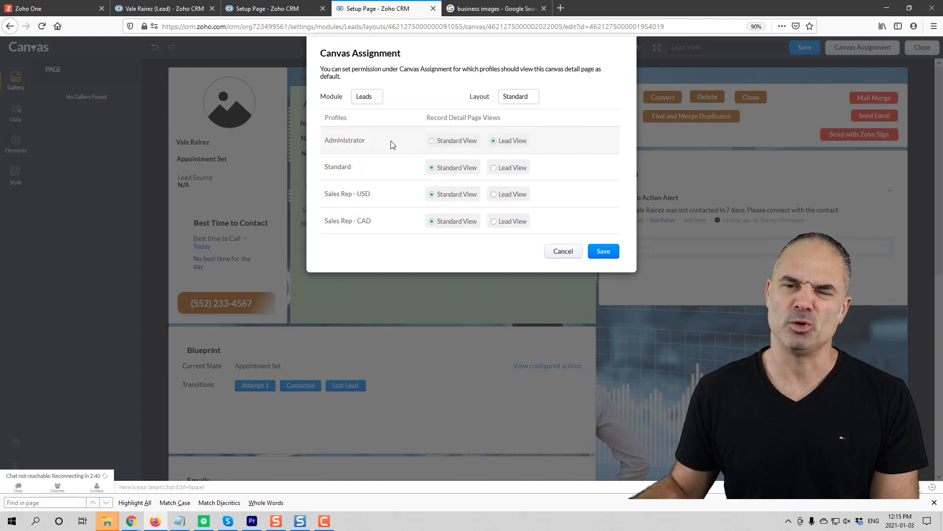
pyautogui.click(603, 251)
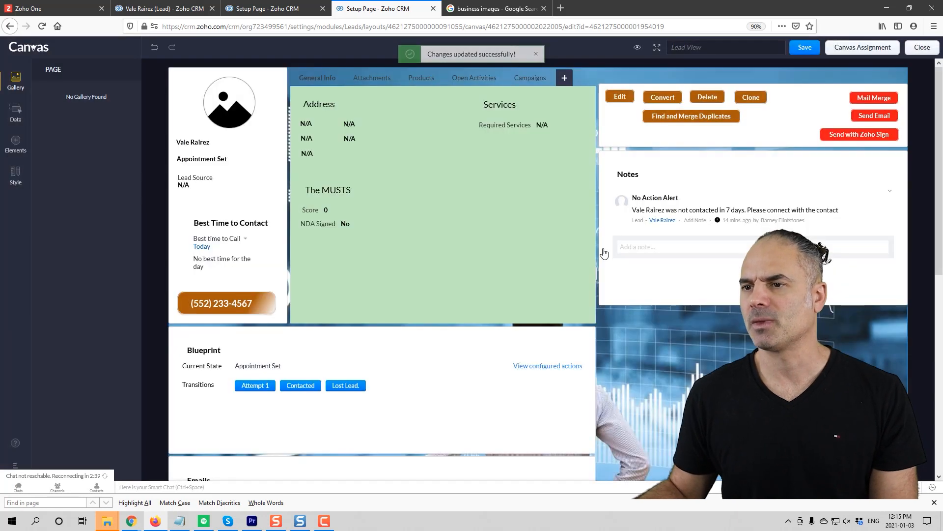
# Step: Reload the lead's record page in its browser tab and examine the new layout from the contact card down to the Emails list
pyautogui.click(265, 8)
pyautogui.click(207, 6)
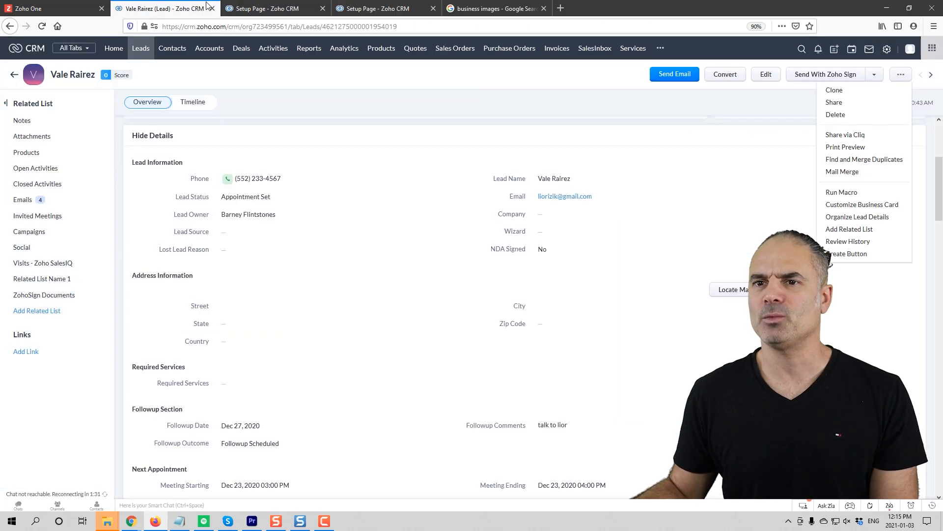
pyautogui.click(41, 26)
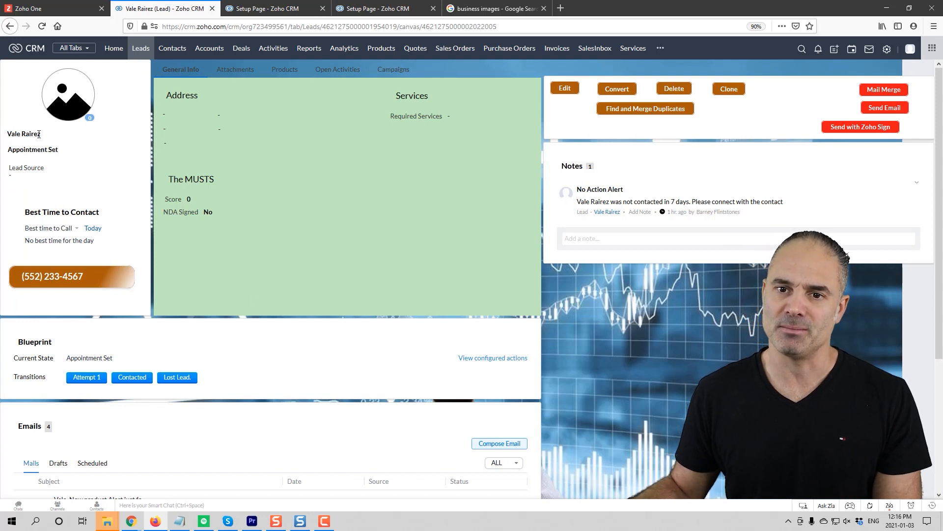
pyautogui.doubleClick(23, 134)
pyautogui.click(50, 137)
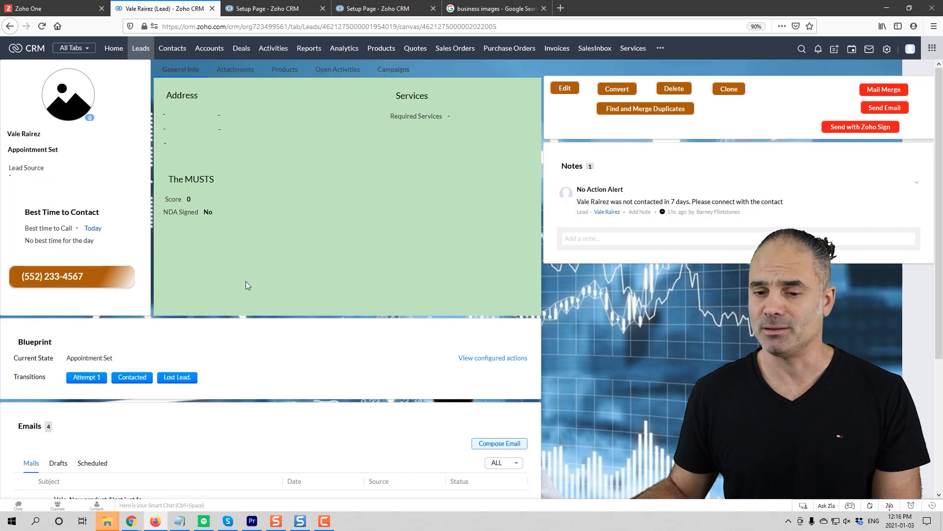
pyautogui.scroll(-3, 279, 263)
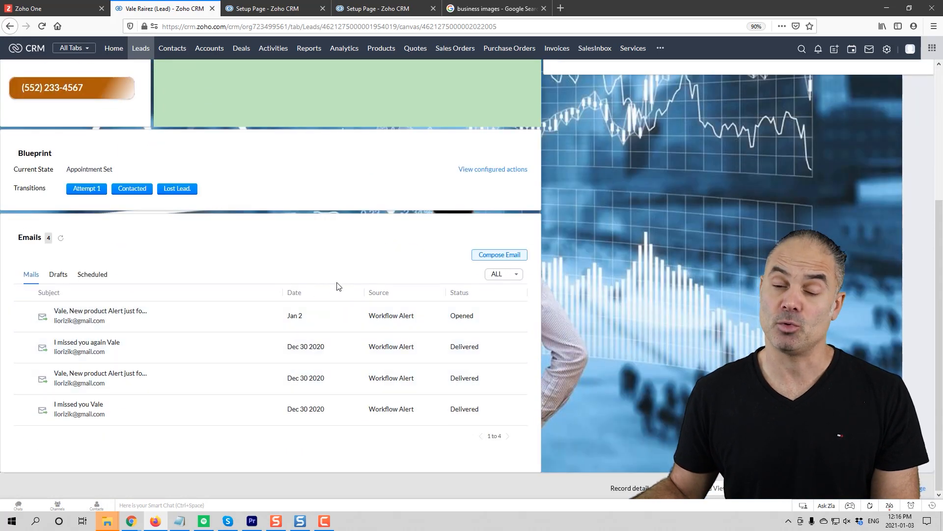
pyautogui.scroll(3, 337, 284)
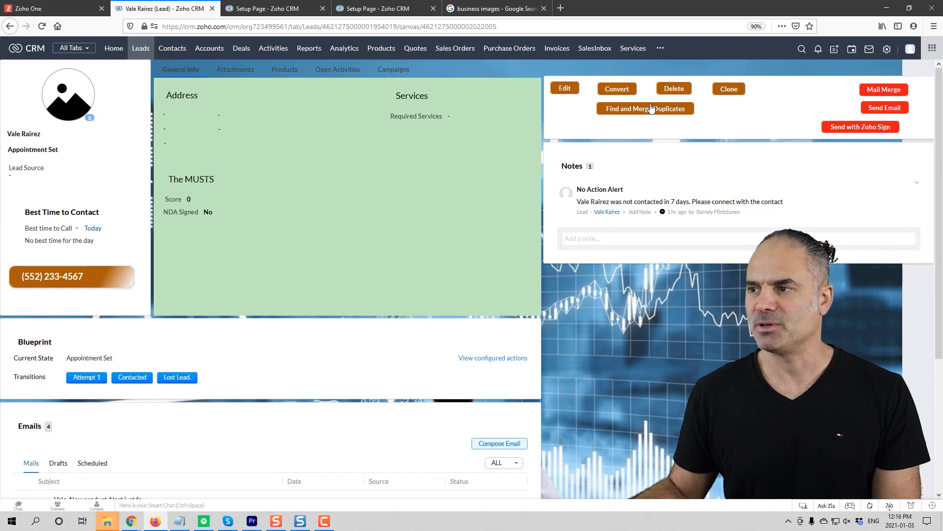
# Step: Test the Send Email and Edit buttons on the lead page, cancelling the email and the edit form
pyautogui.click(880, 111)
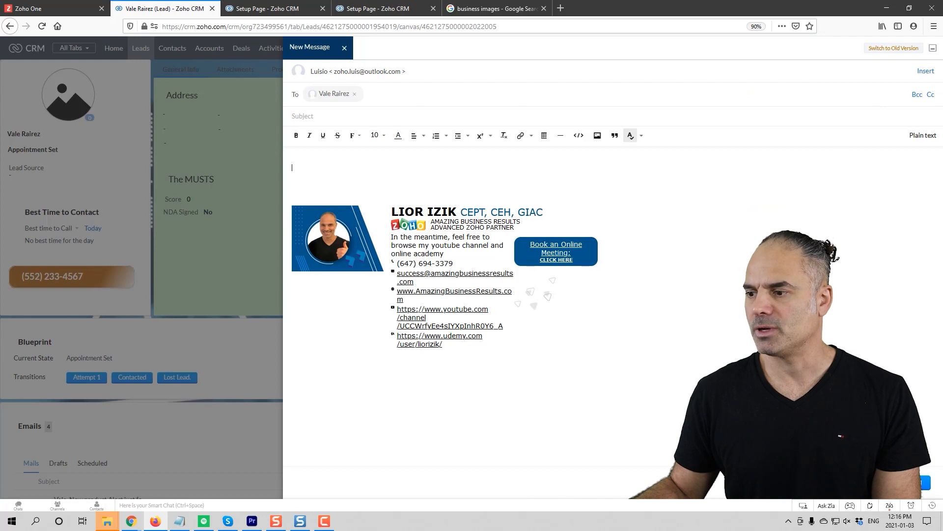
pyautogui.click(844, 483)
pyautogui.click(565, 88)
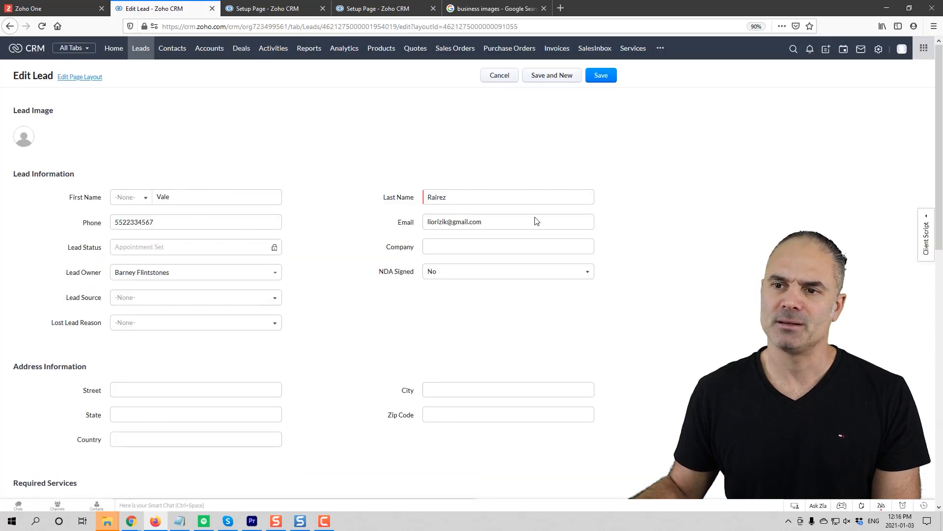
pyautogui.click(500, 76)
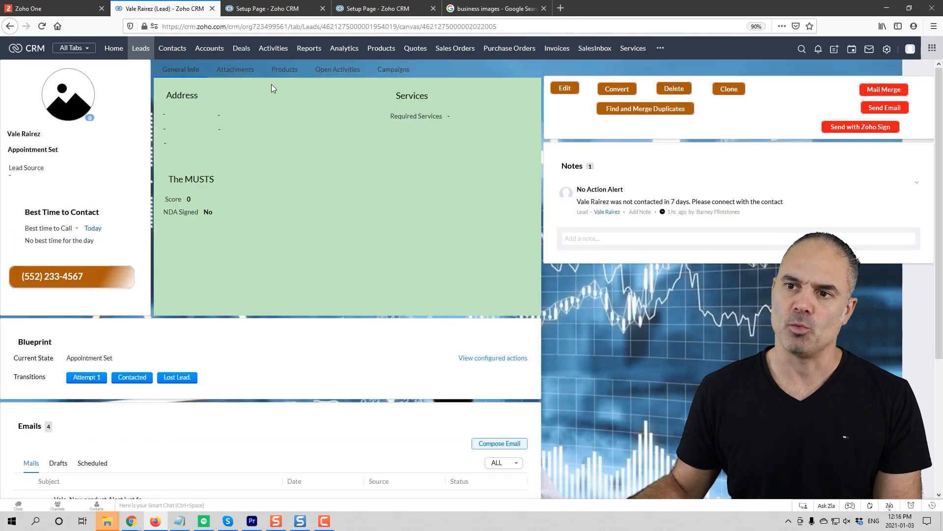
# Step: Check the Open Activities, Products, Attachments and Campaigns sections of the tab container and return to General Info
pyautogui.click(347, 70)
pyautogui.click(284, 71)
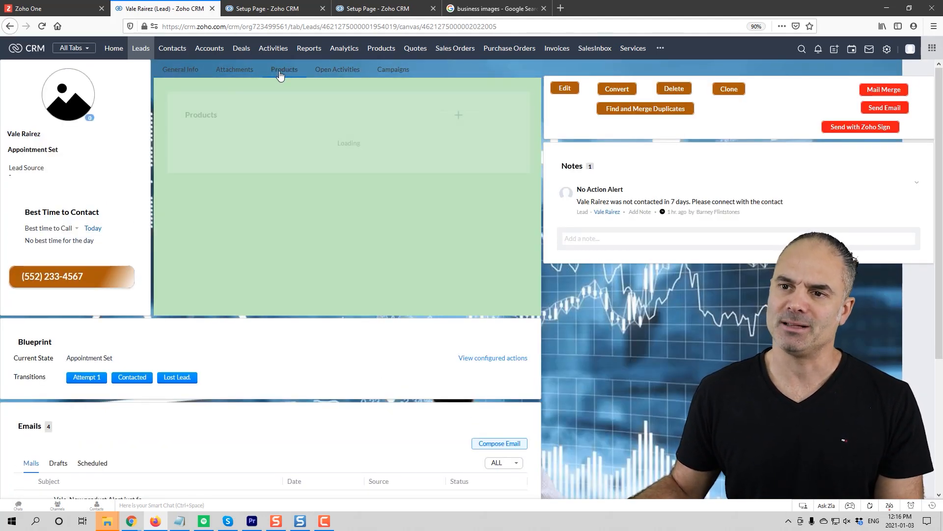
pyautogui.click(236, 70)
pyautogui.click(392, 71)
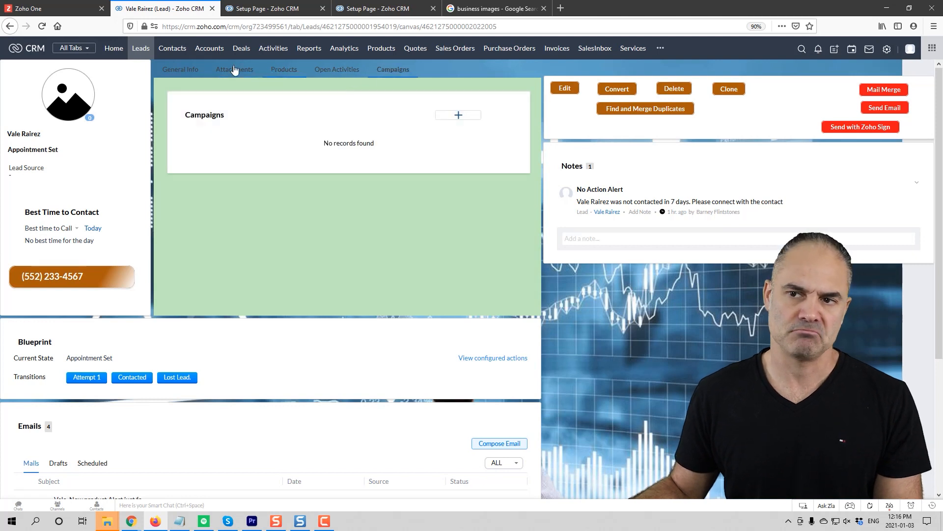
pyautogui.click(191, 73)
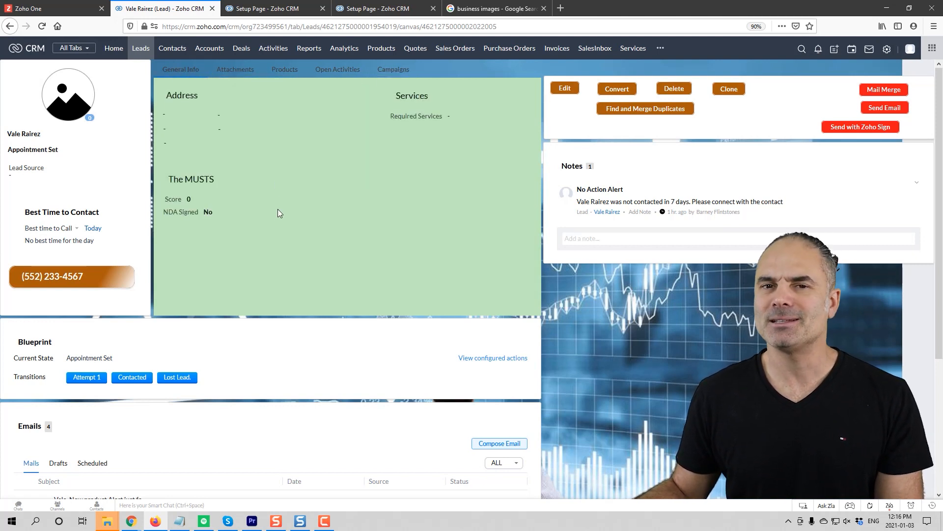